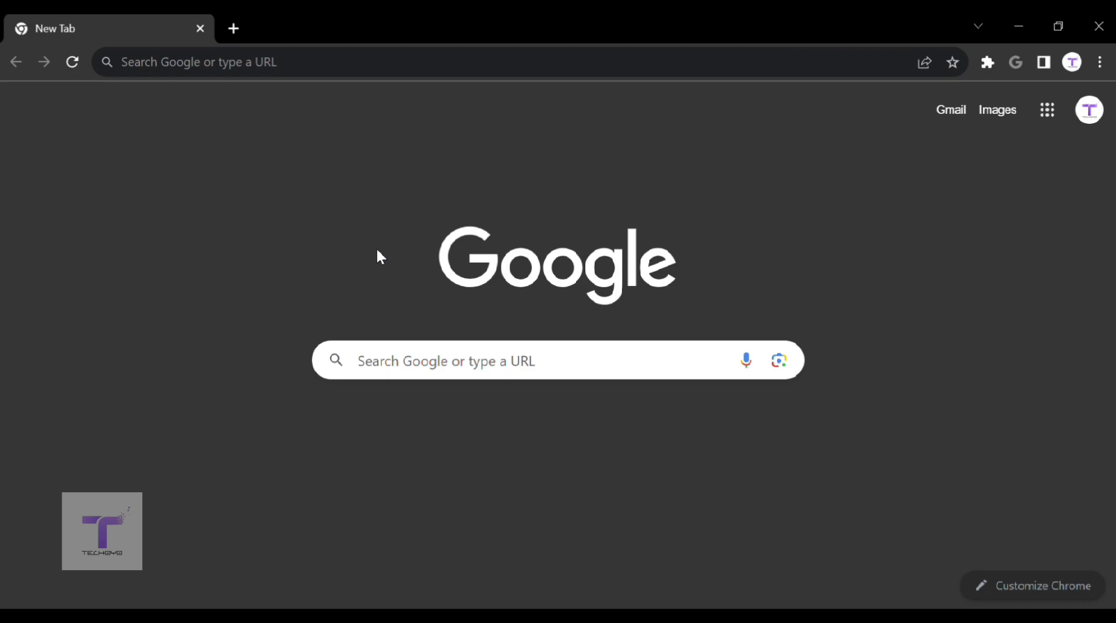
Step: Load sms.techoyo.in from Chrome's address bar
left_click(417, 81)
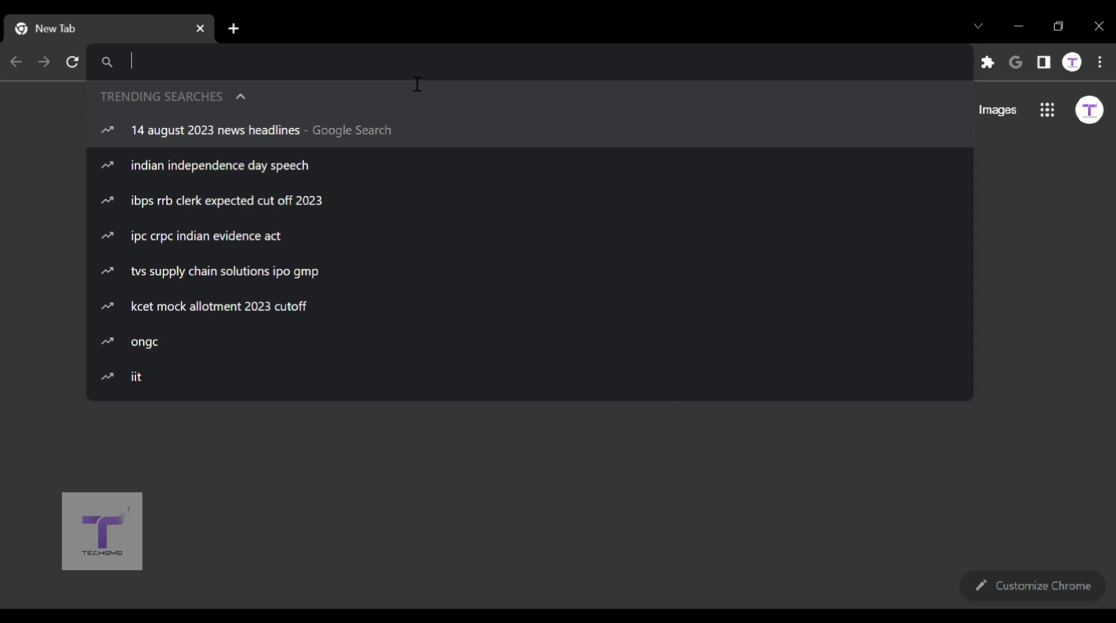
type("sms.")
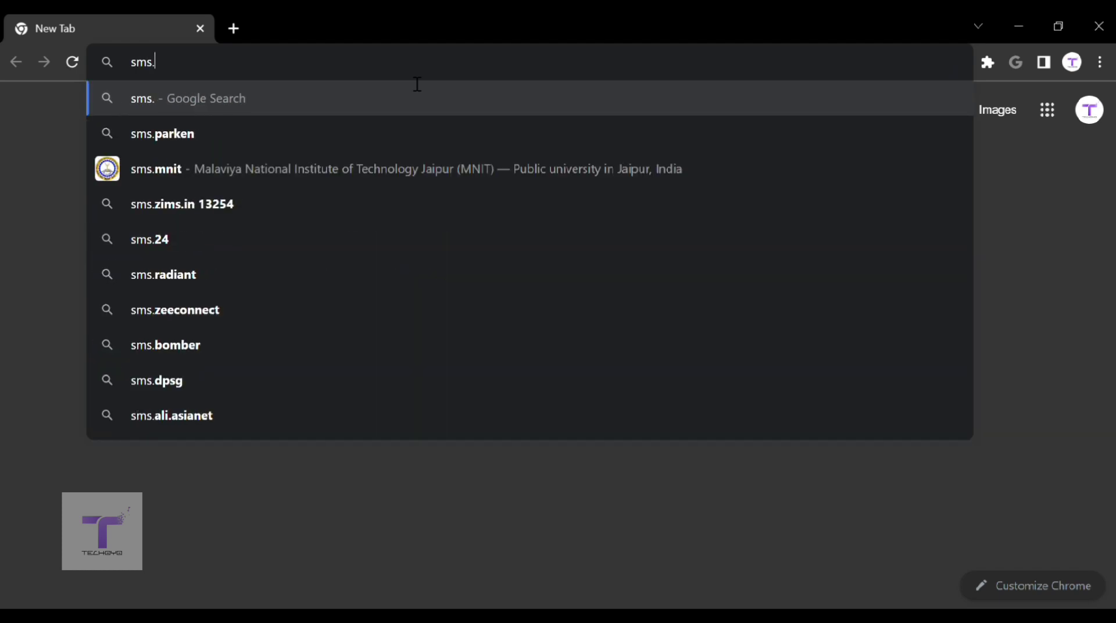
type("techoyo.in")
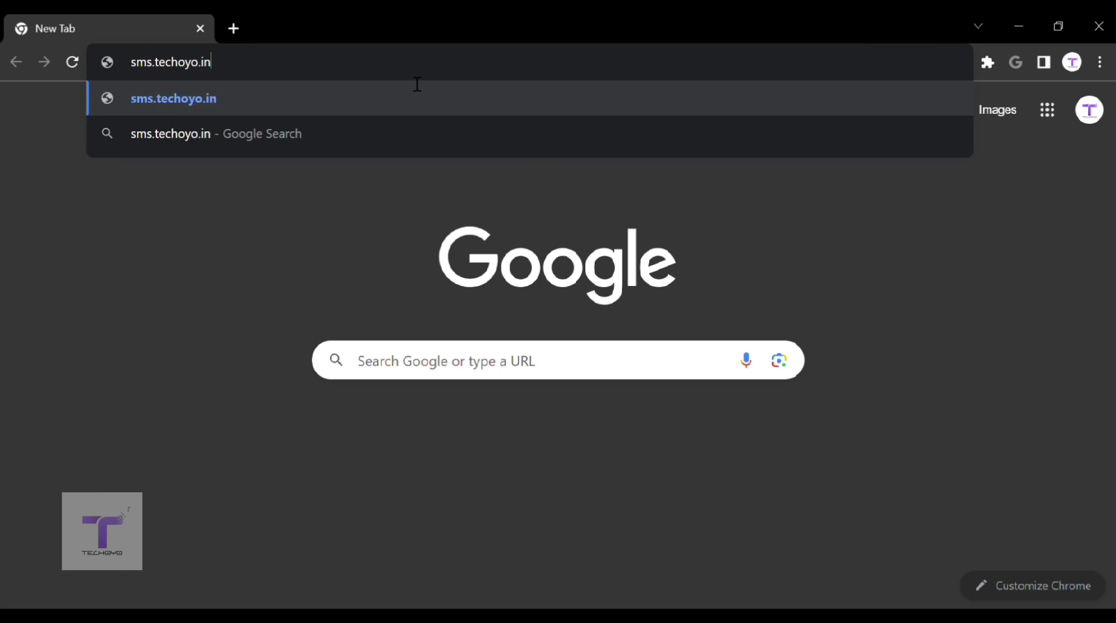
key("Return")
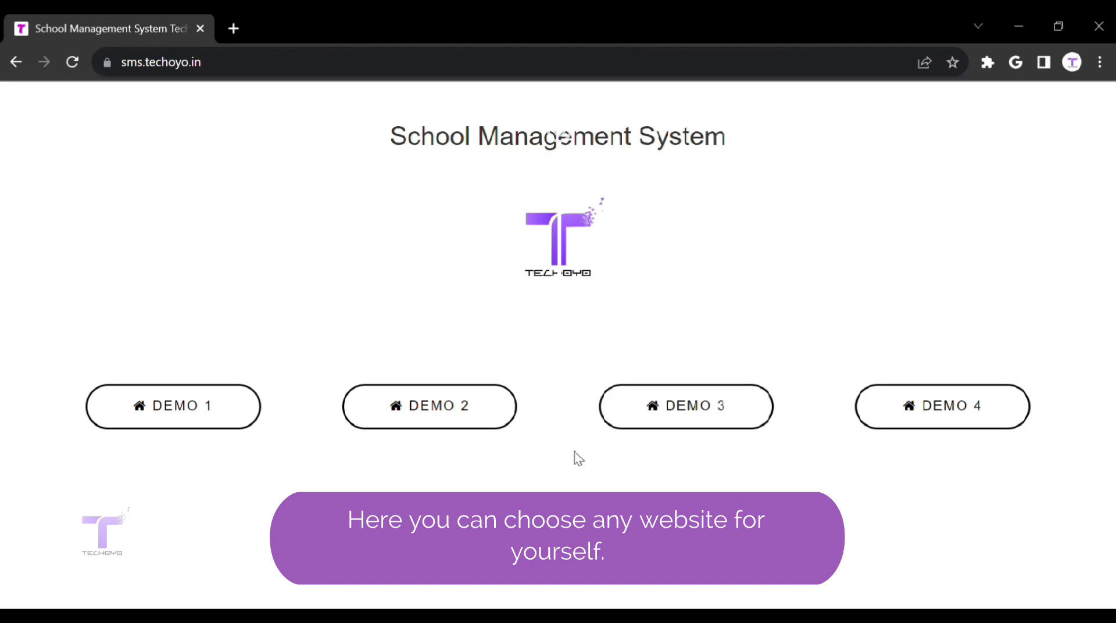
Step: Open the DEMO 1 KidKinder site, scroll through it, then go to its Login page
left_click(252, 407)
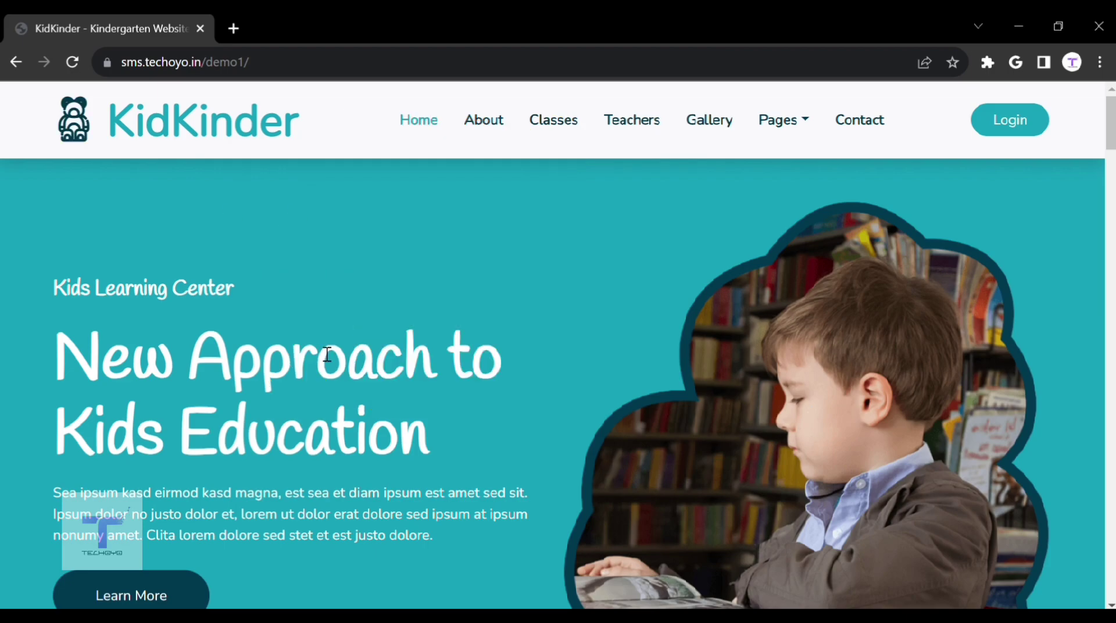
scroll(317, 346, "down", 20)
scroll(318, 345, "down", 8)
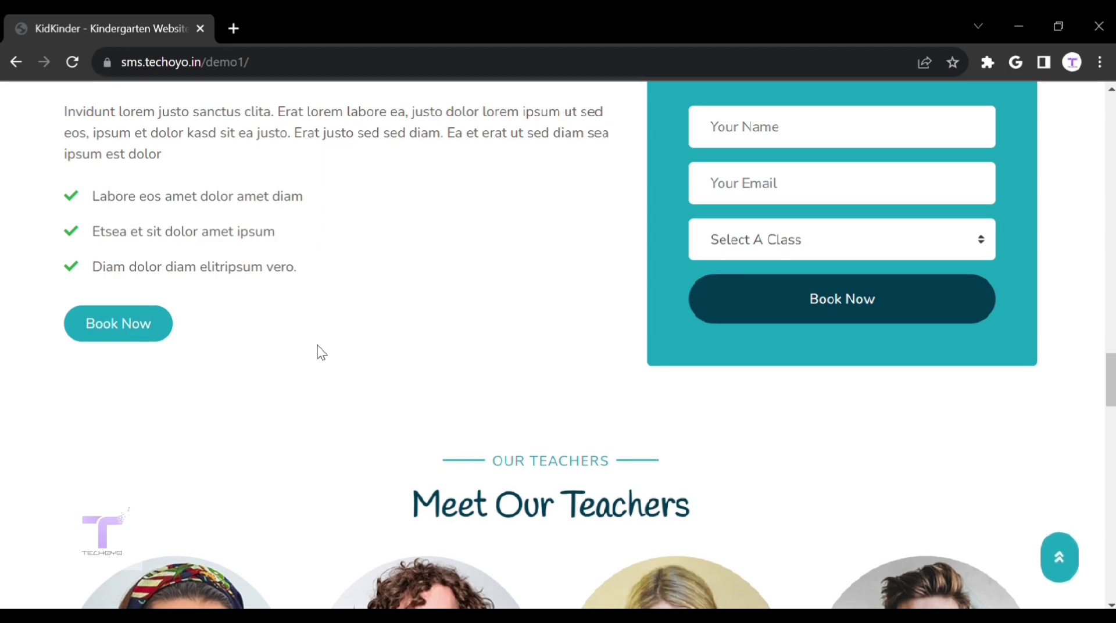
key("Home")
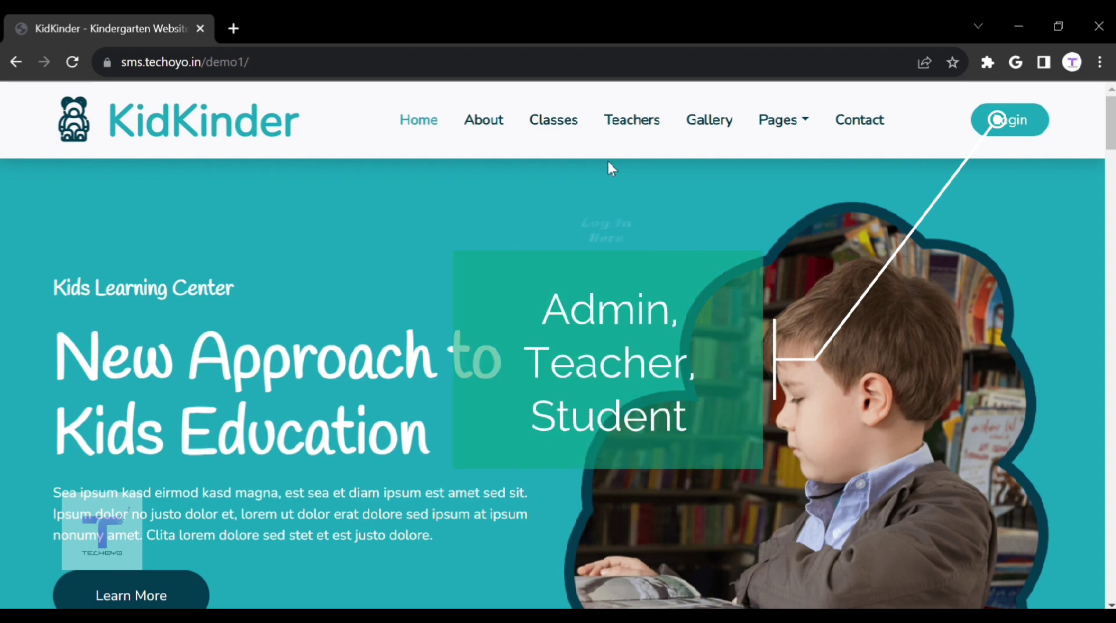
left_click(1033, 123)
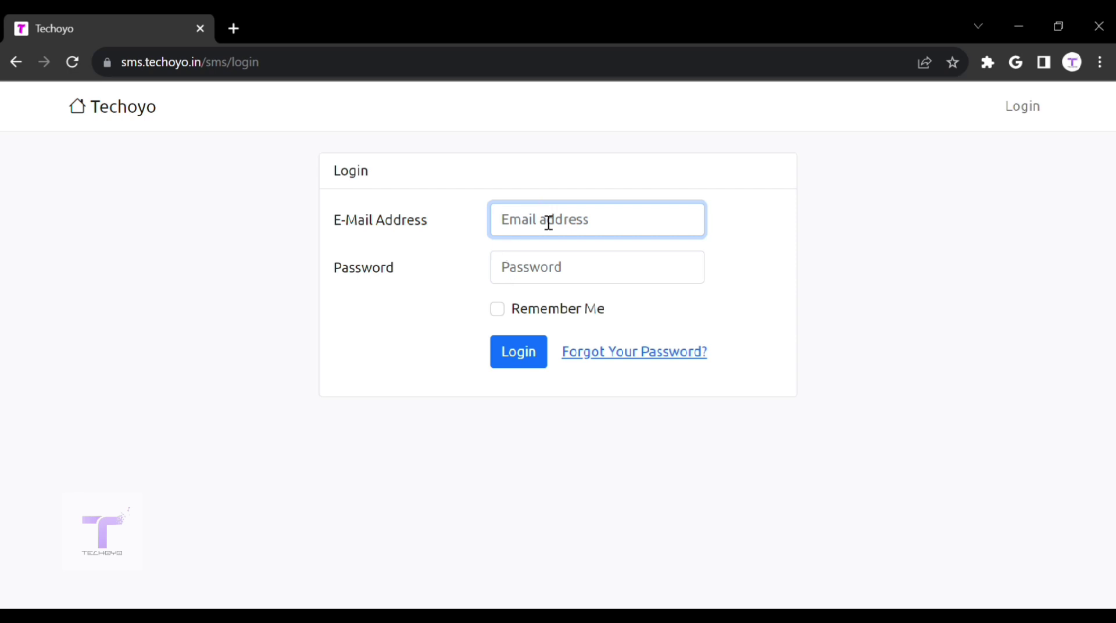
Step: Sign in with the saved admin email and password, dismiss the breach warning, and review dashboard totals
type("admin")
left_click(599, 265)
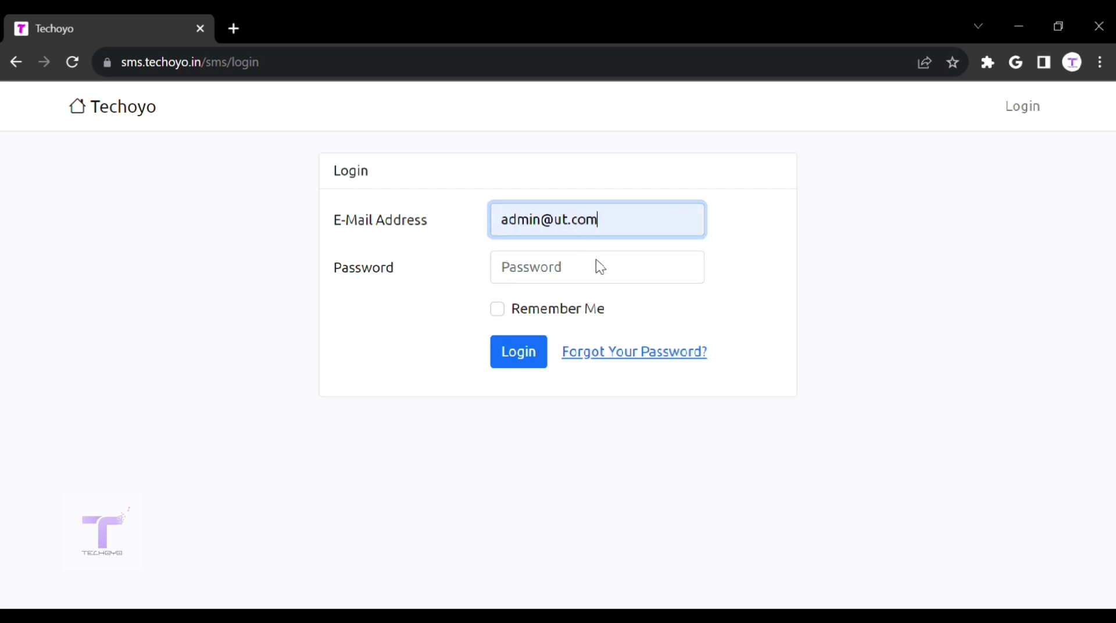
left_click(600, 267)
type("*******")
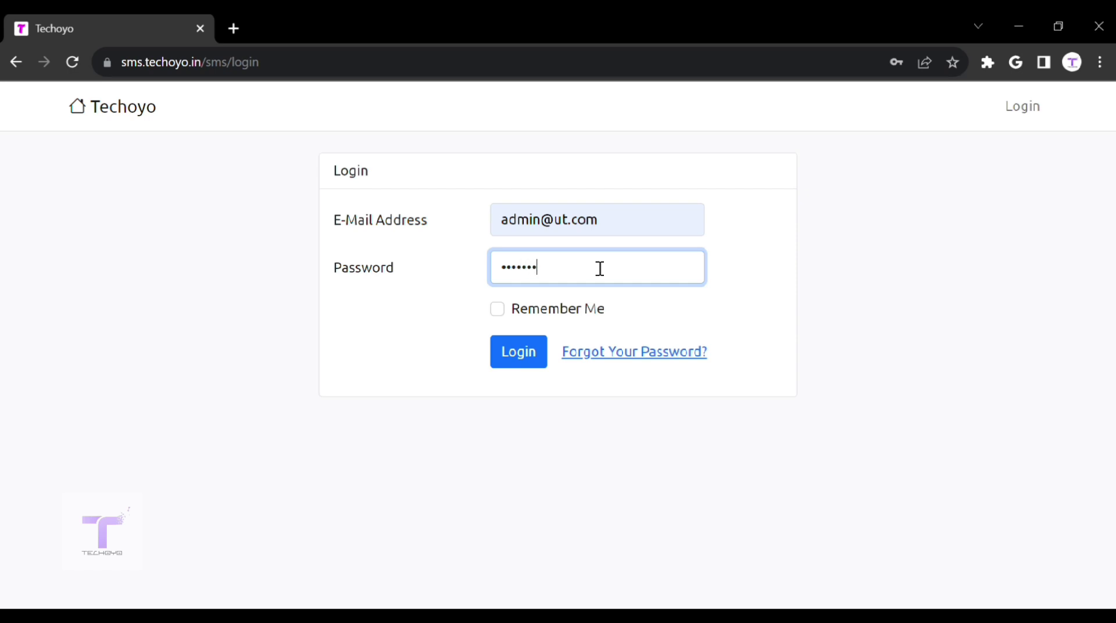
type("*")
key("Return")
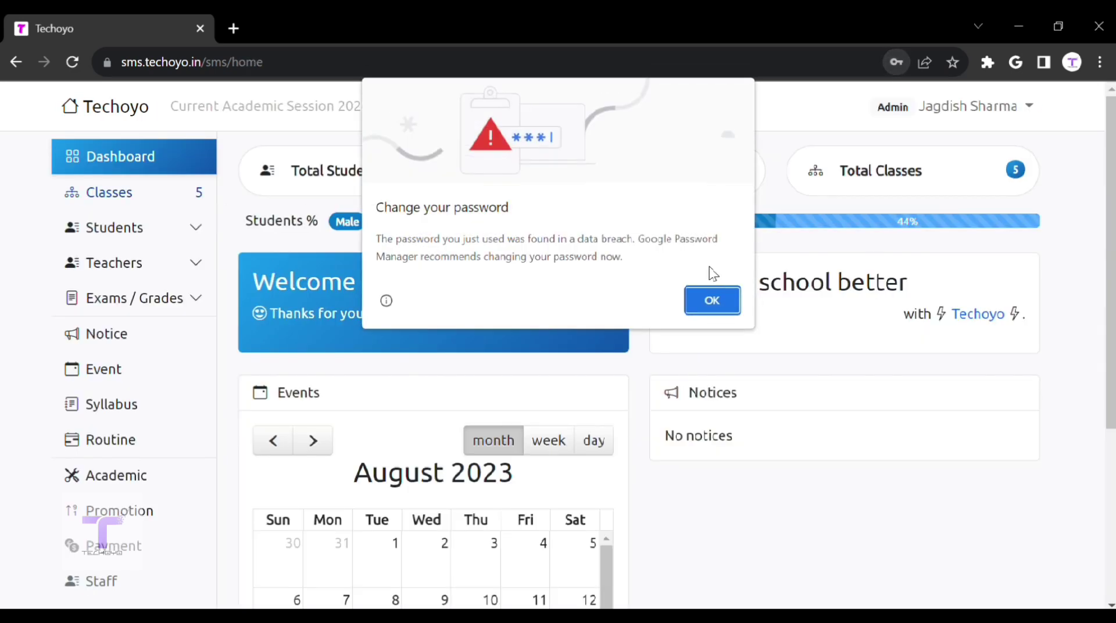
left_click(712, 300)
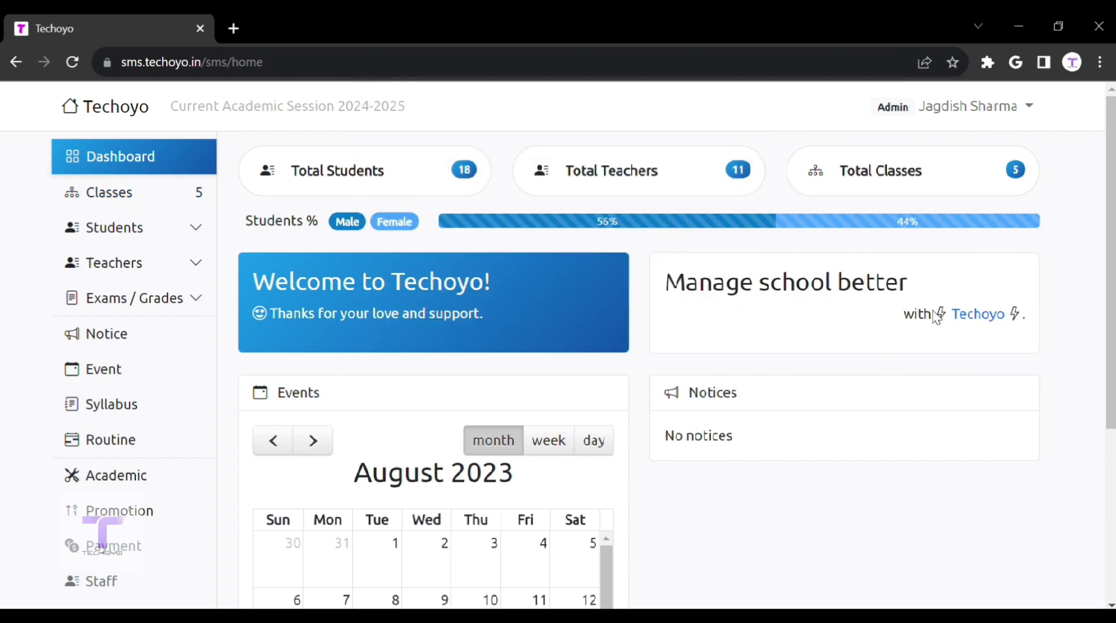
scroll(600, 385, "down", 5)
scroll(600, 385, "up", 4)
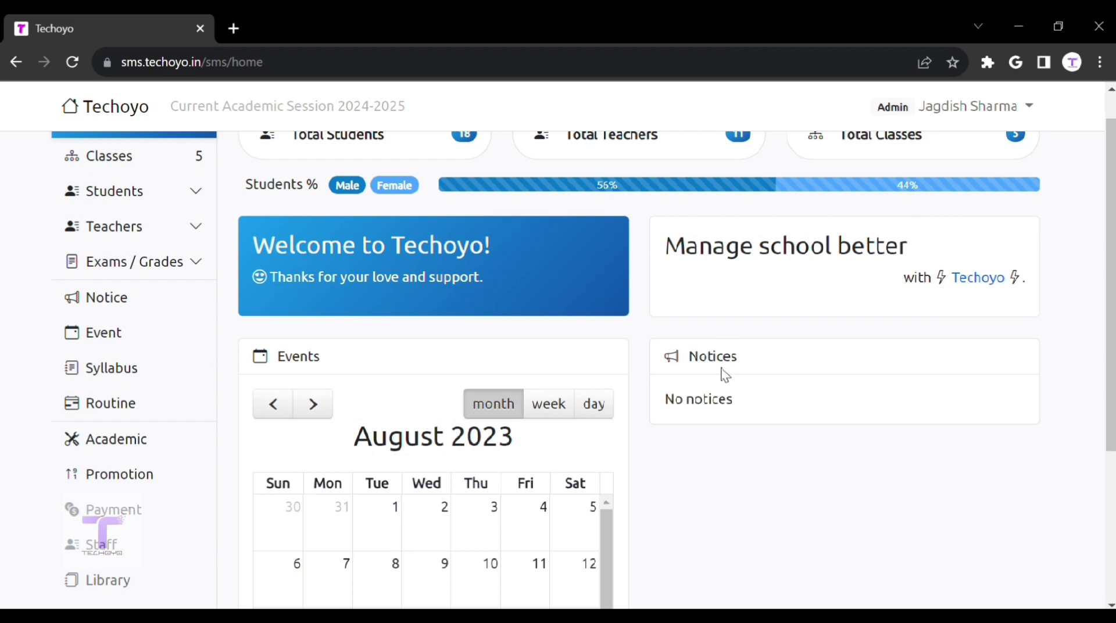
scroll(725, 375, "up", 1)
scroll(501, 356, "down", 5)
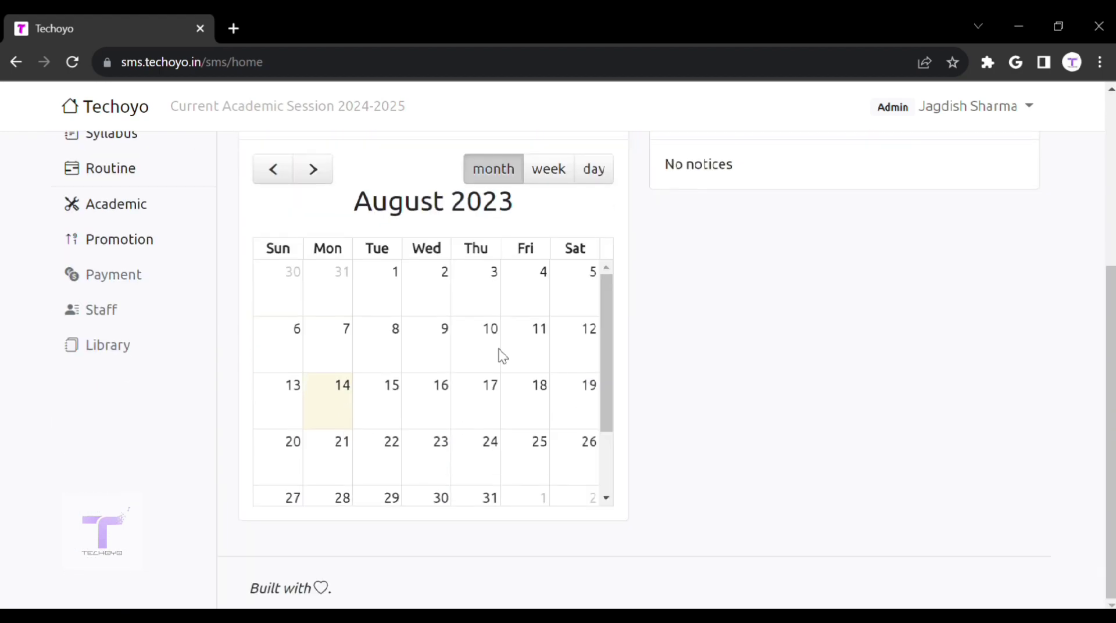
scroll(464, 369, "up", 5)
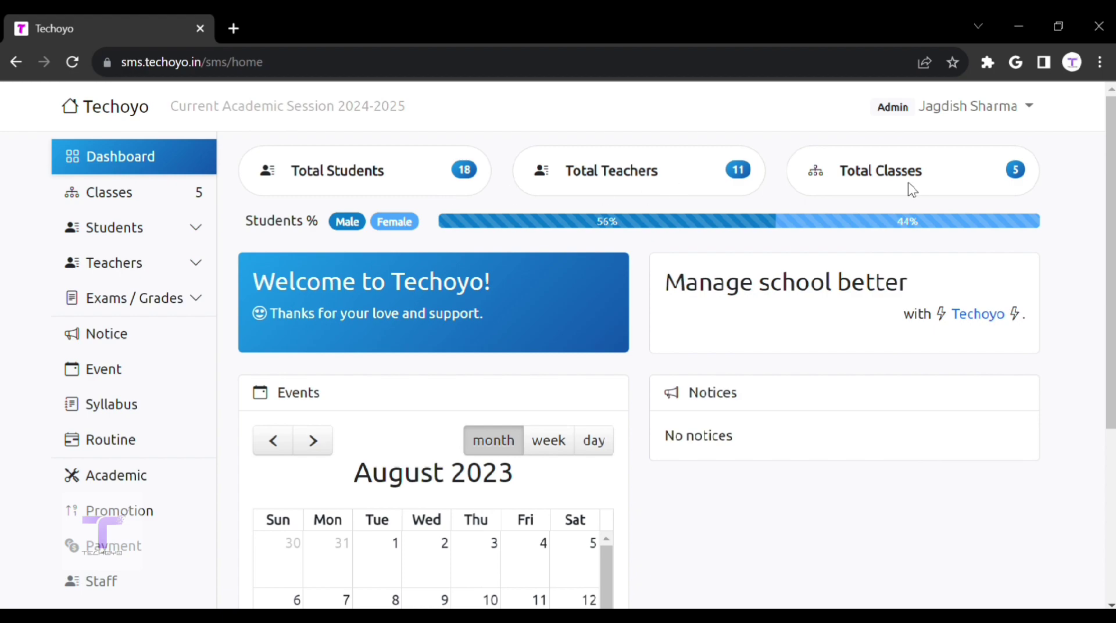
Step: In Classes, view Class 5's syllabus and courses, then expand Section B's details
left_click(89, 196)
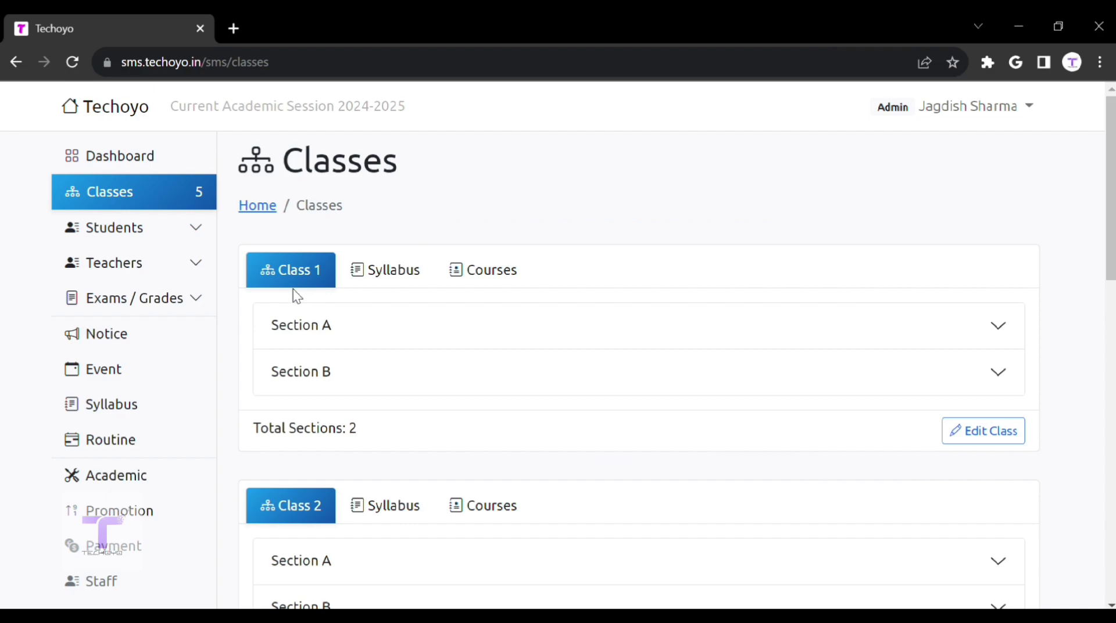
scroll(293, 289, "down", 10)
scroll(293, 289, "down", 6)
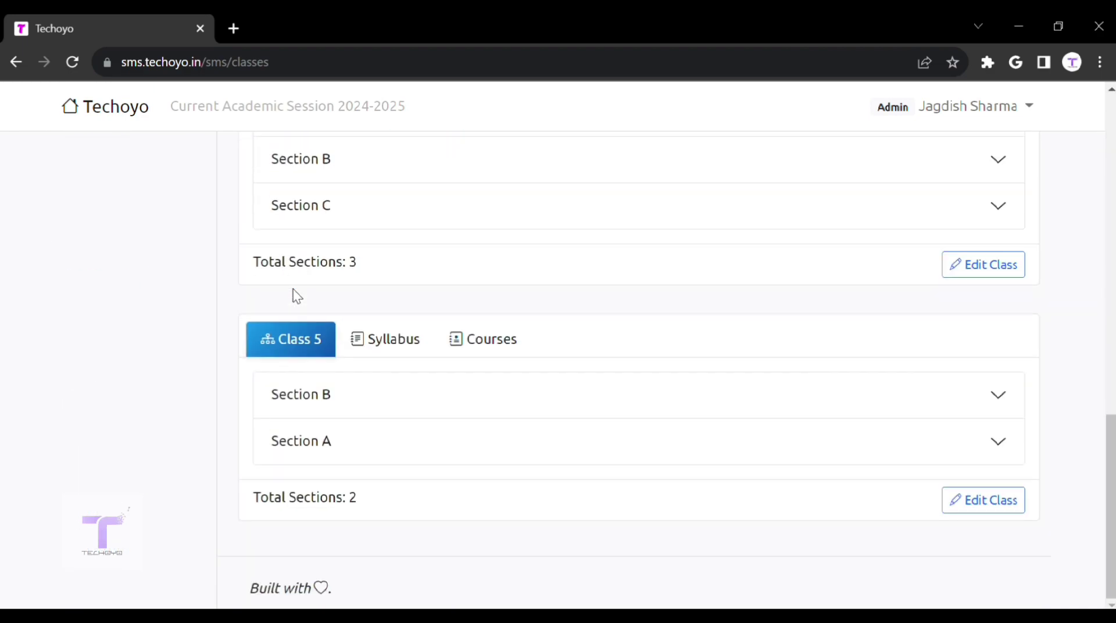
left_click(386, 339)
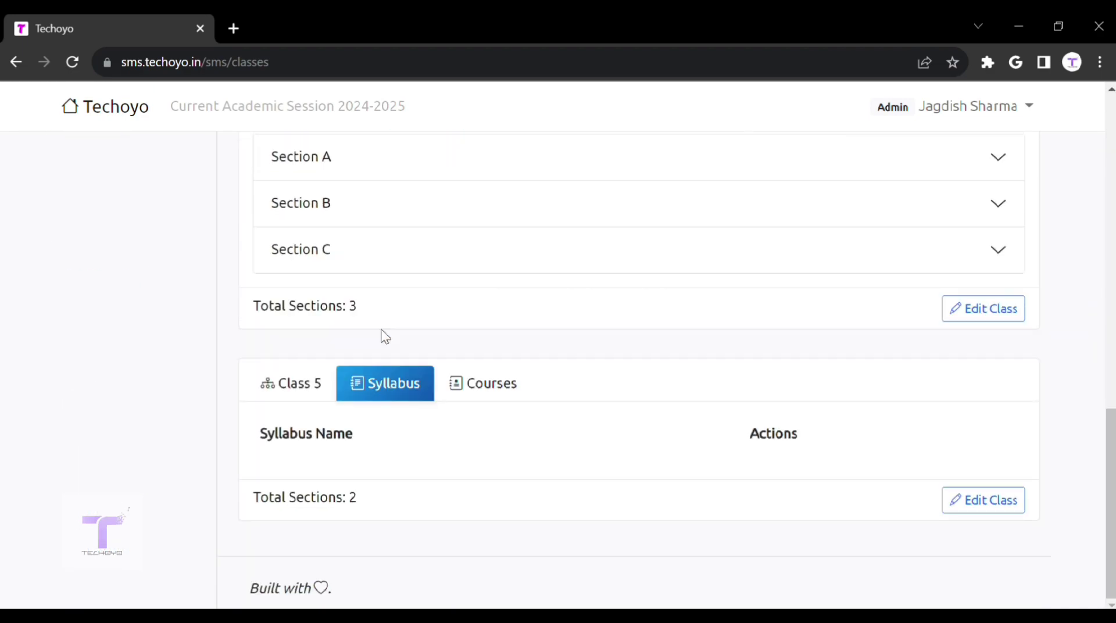
left_click(468, 398)
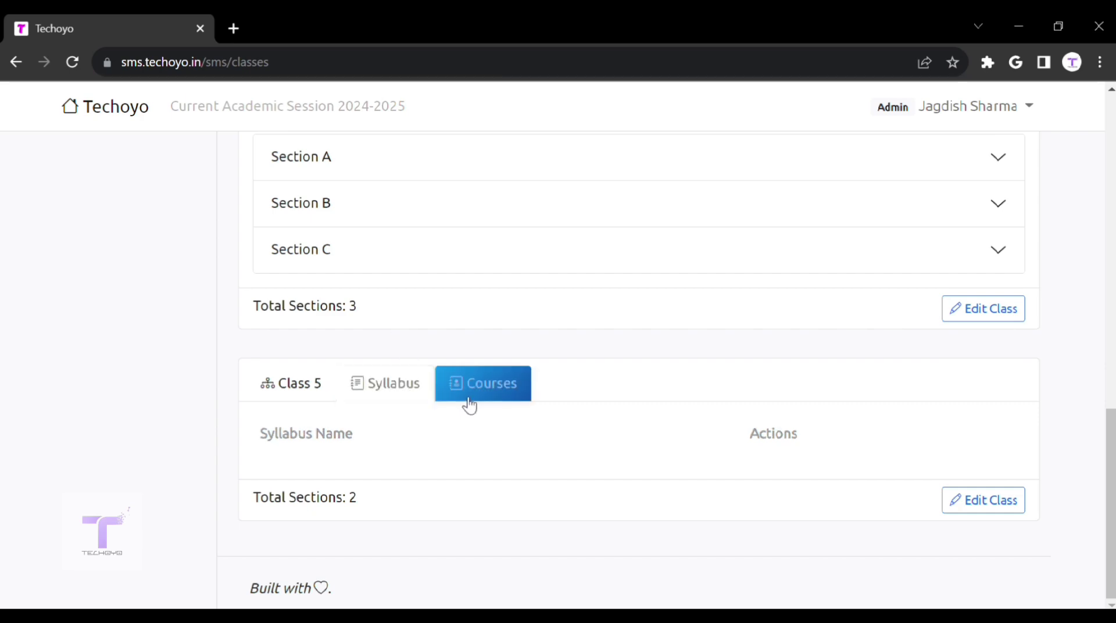
scroll(470, 406, "down", 3)
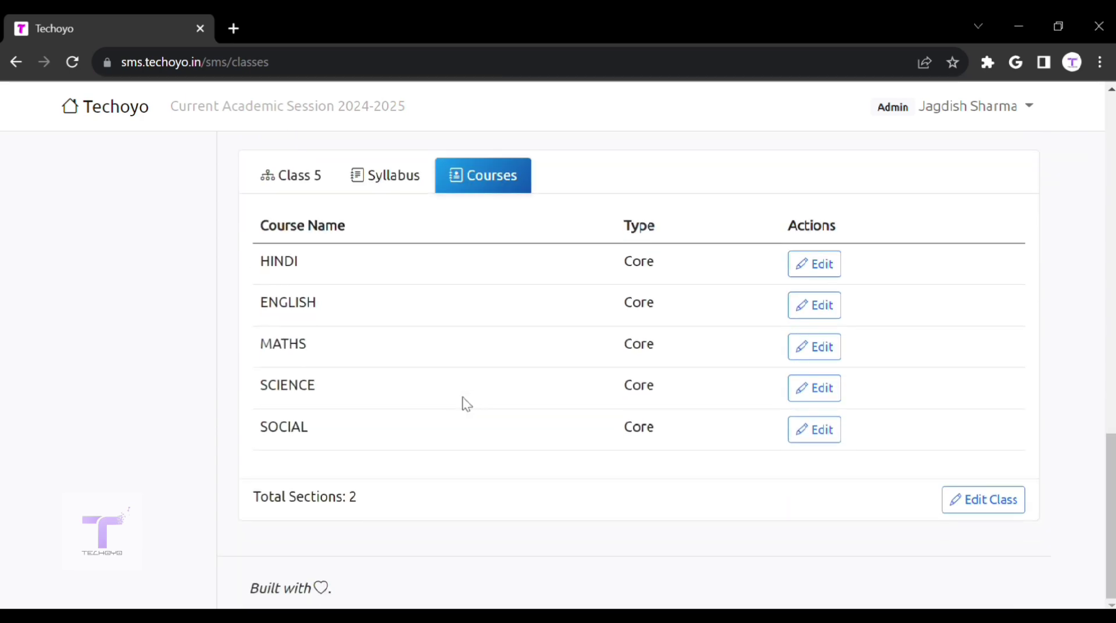
left_click(293, 178)
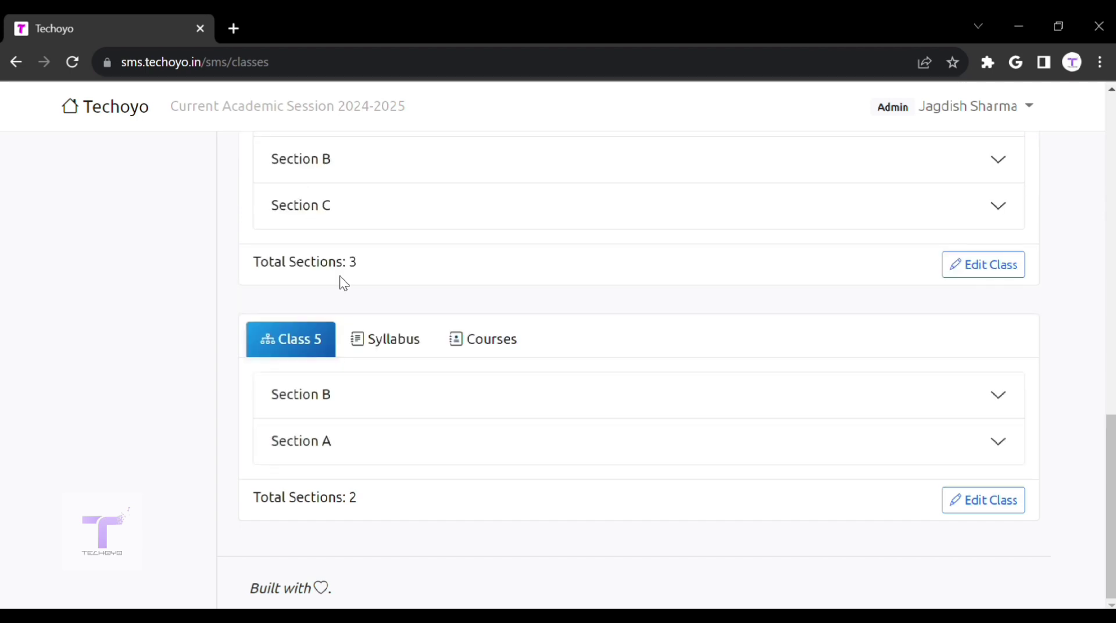
left_click(365, 417)
scroll(361, 424, "down", 3)
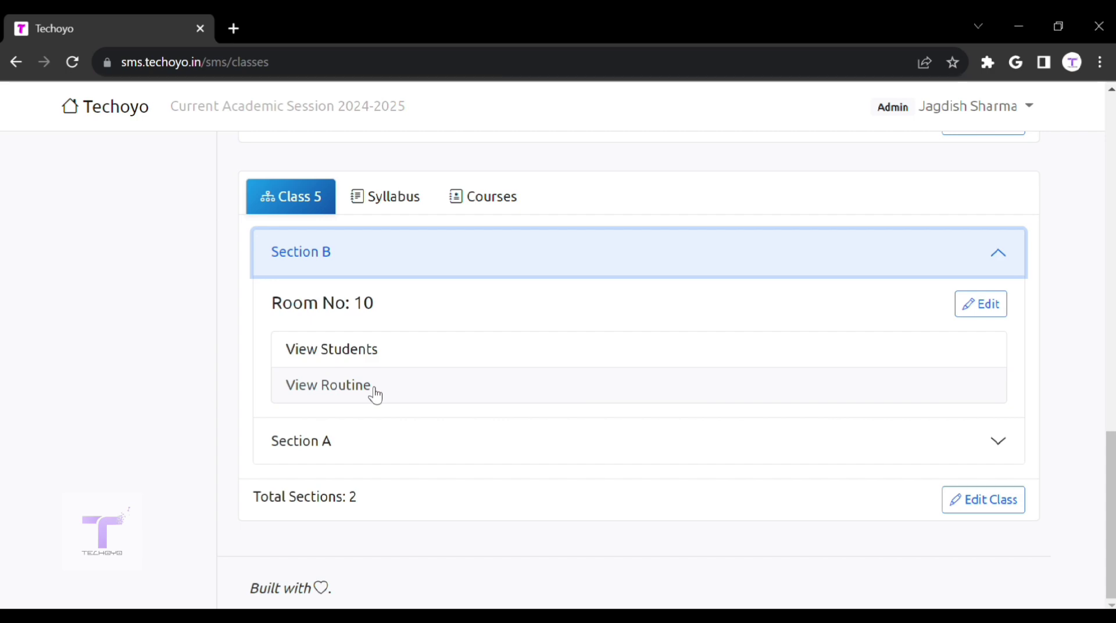
scroll(375, 395, "up", 15)
Step: Filter the student list to Class 5, Section B
left_click(141, 237)
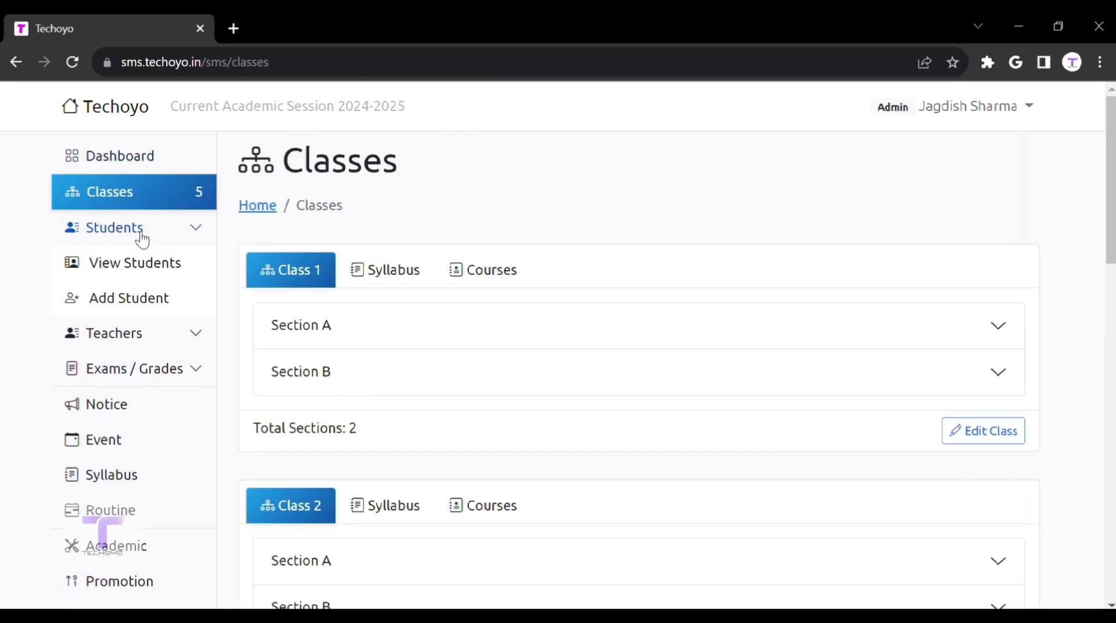
left_click(149, 262)
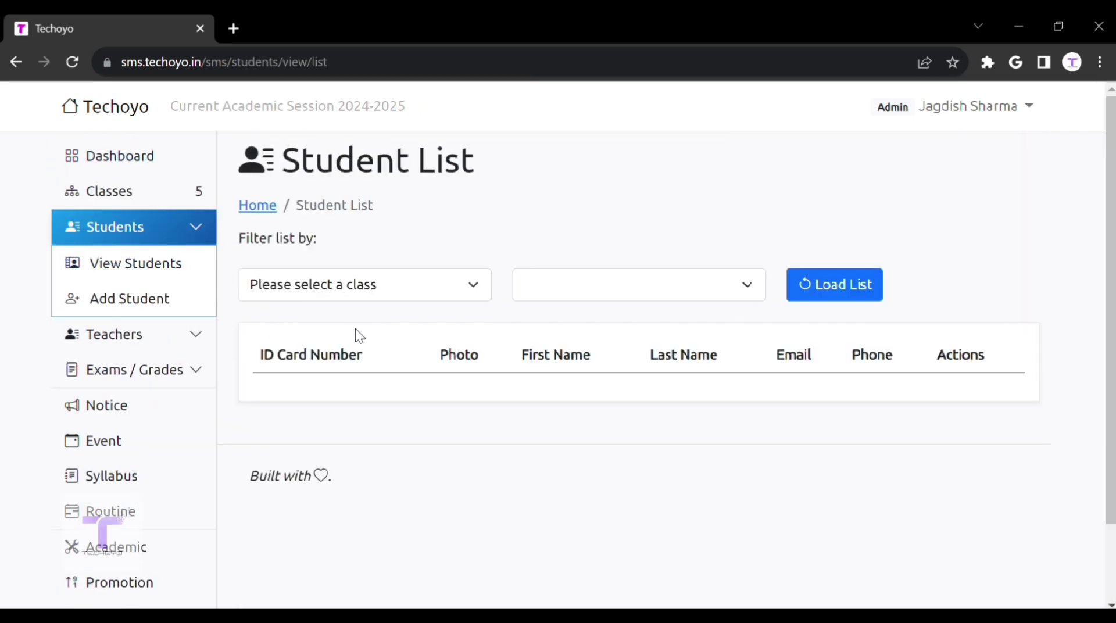
left_click(390, 299)
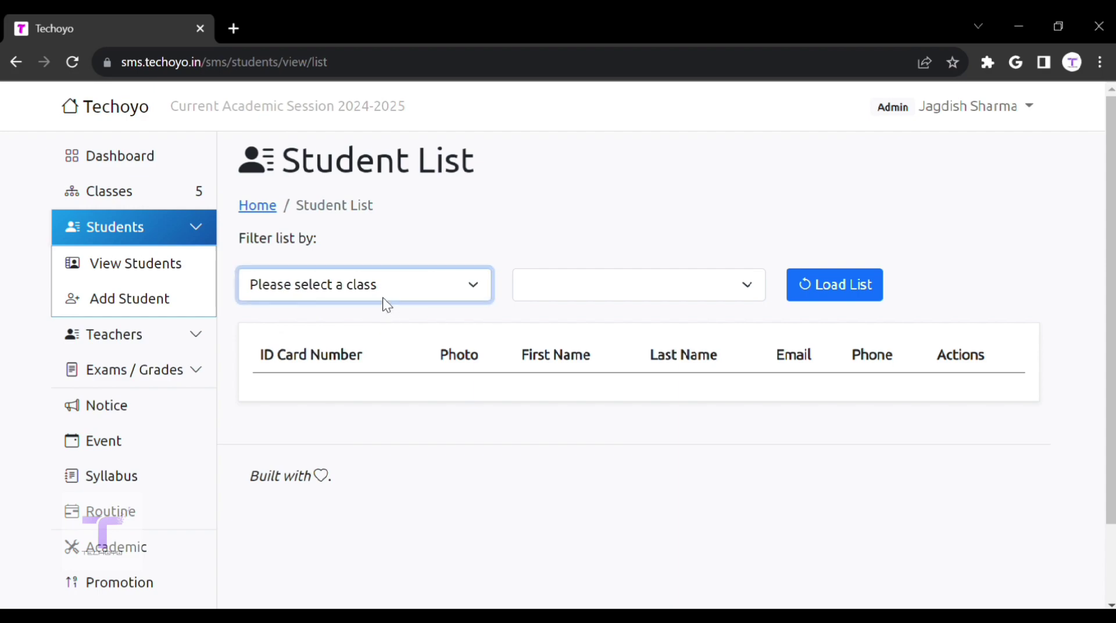
left_click(391, 388)
left_click(559, 298)
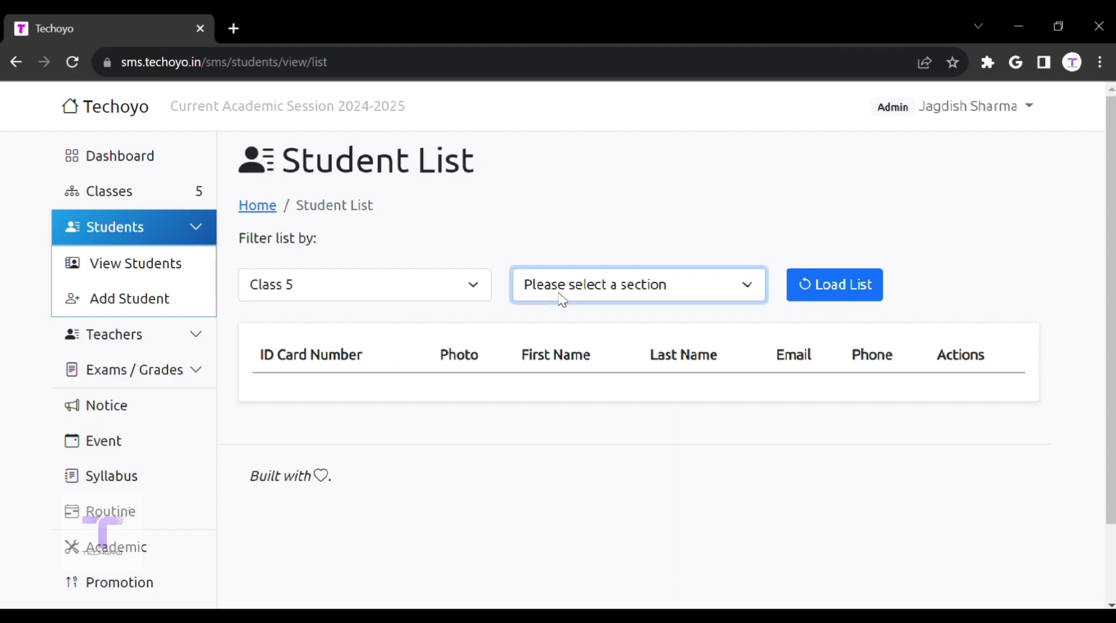
left_click(573, 337)
left_click(814, 295)
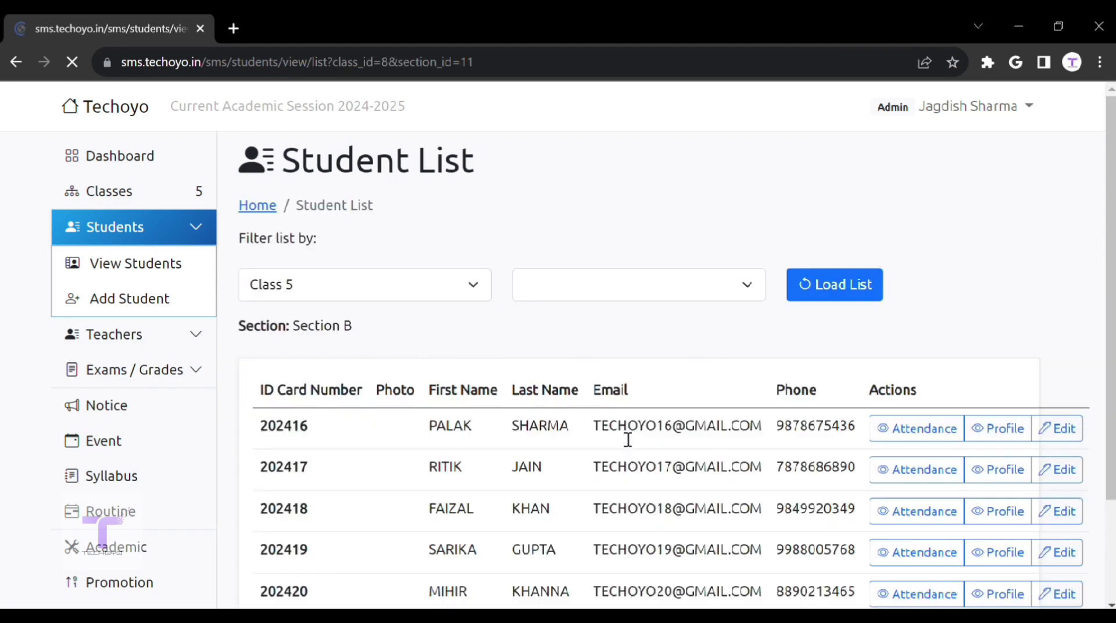
Step: Select the first student's email and open that student's edit form
scroll(627, 375, "down", 2)
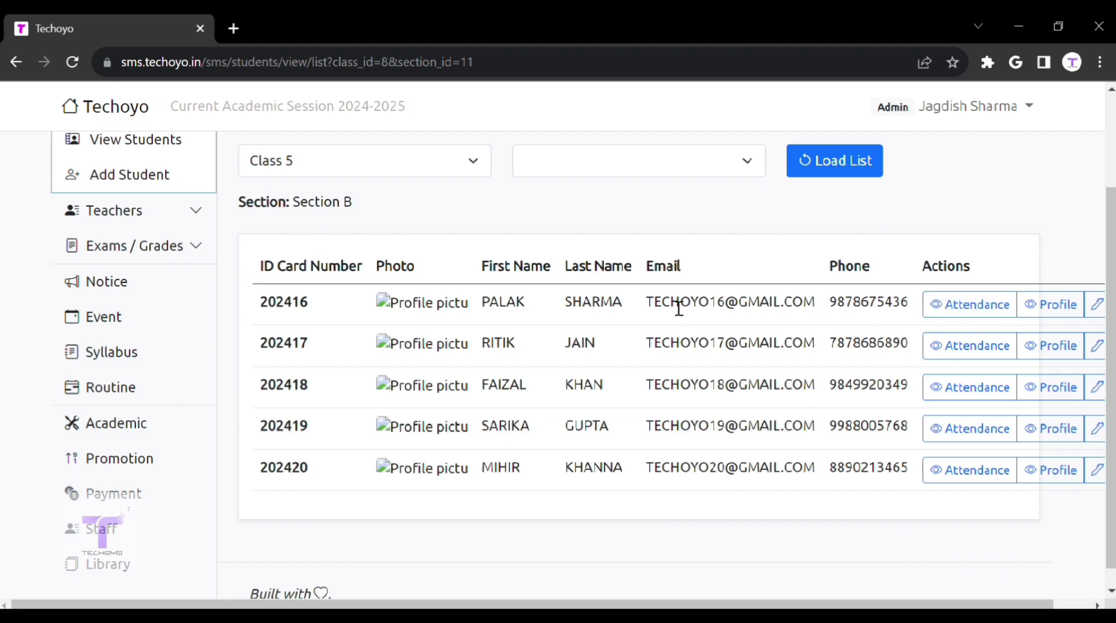
left_click_drag(654, 308, 830, 314)
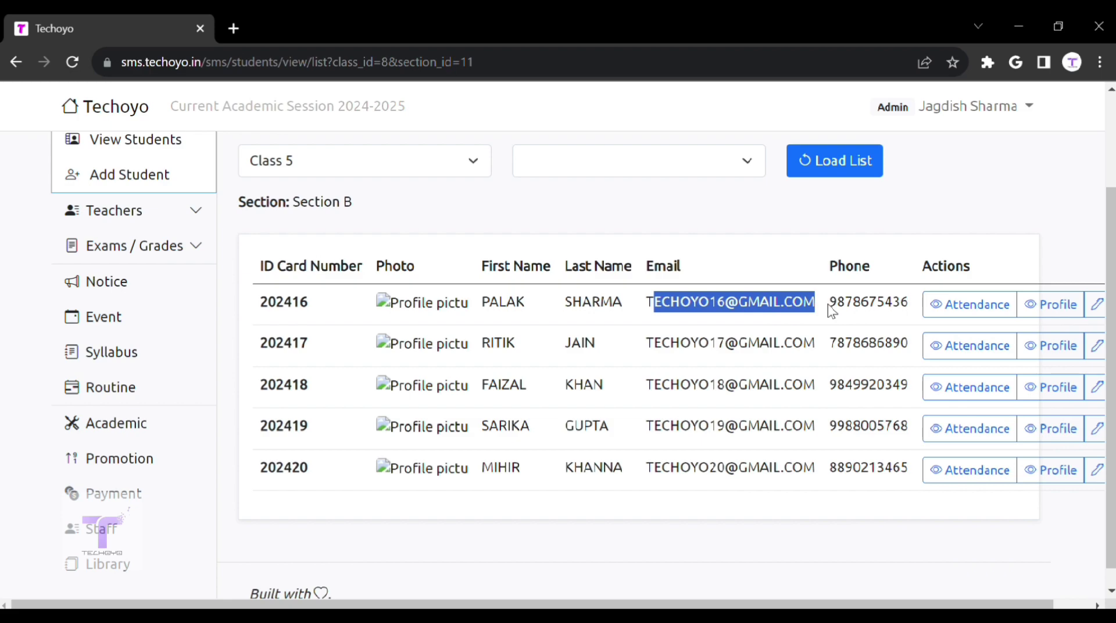
left_click(1102, 314)
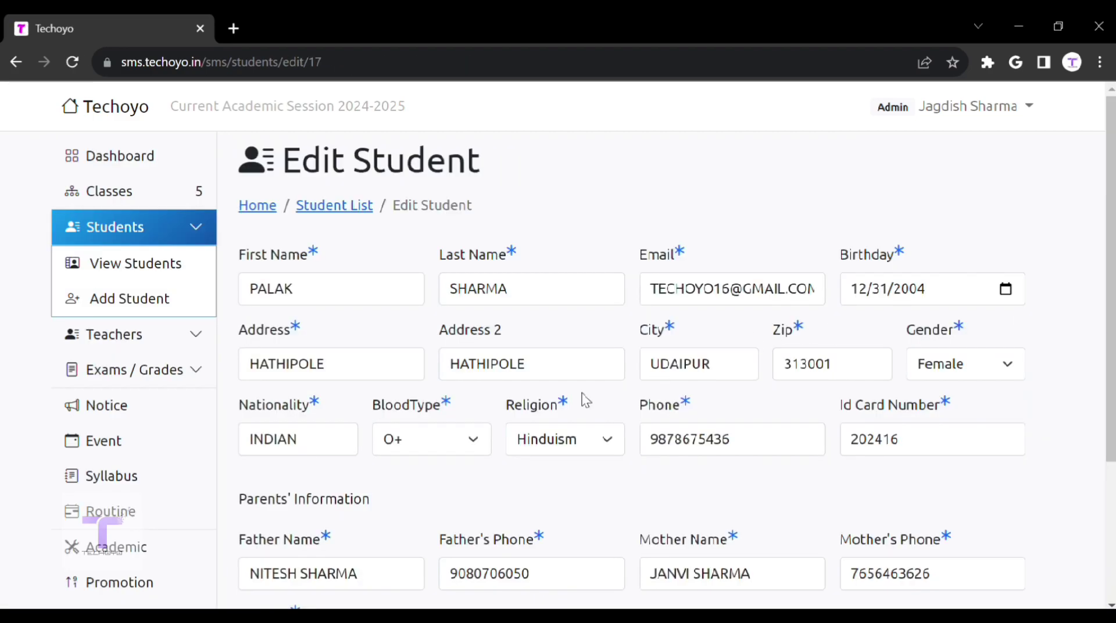
scroll(553, 406, "down", 3)
scroll(554, 407, "up", 3)
Step: Open Add Student and go through the First Name, Email and Password fields
left_click(142, 314)
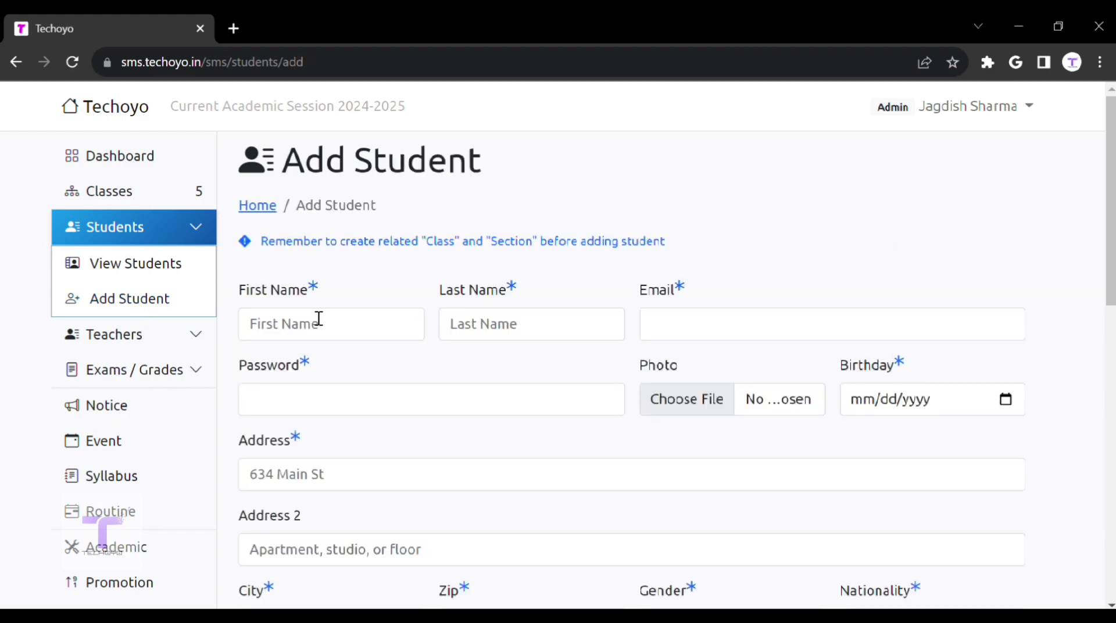
left_click(319, 319)
left_click(670, 324)
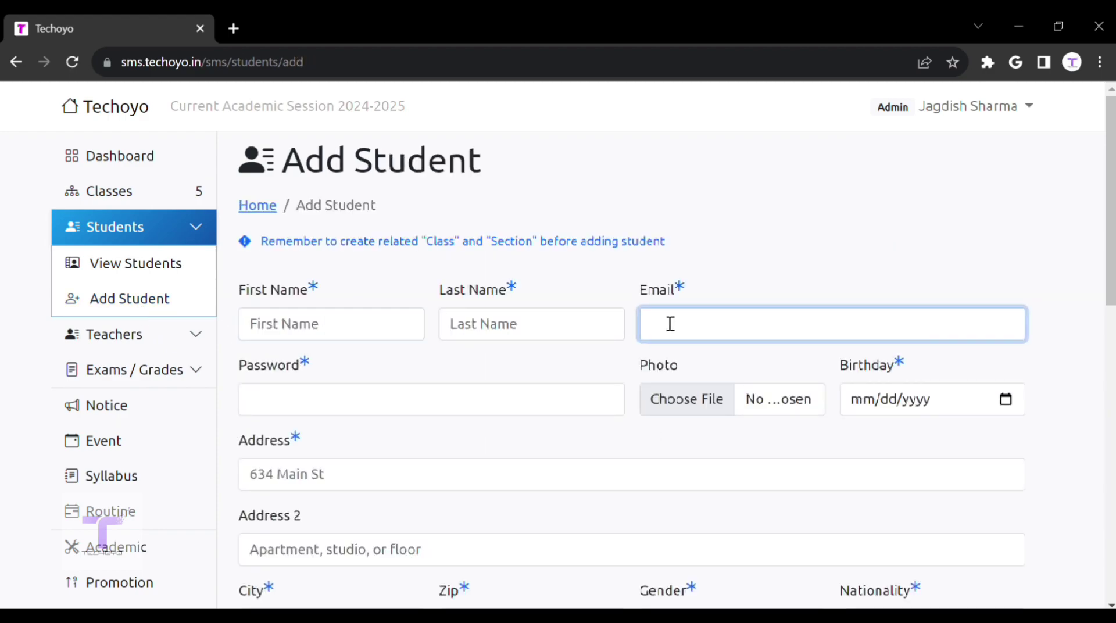
left_click(443, 407)
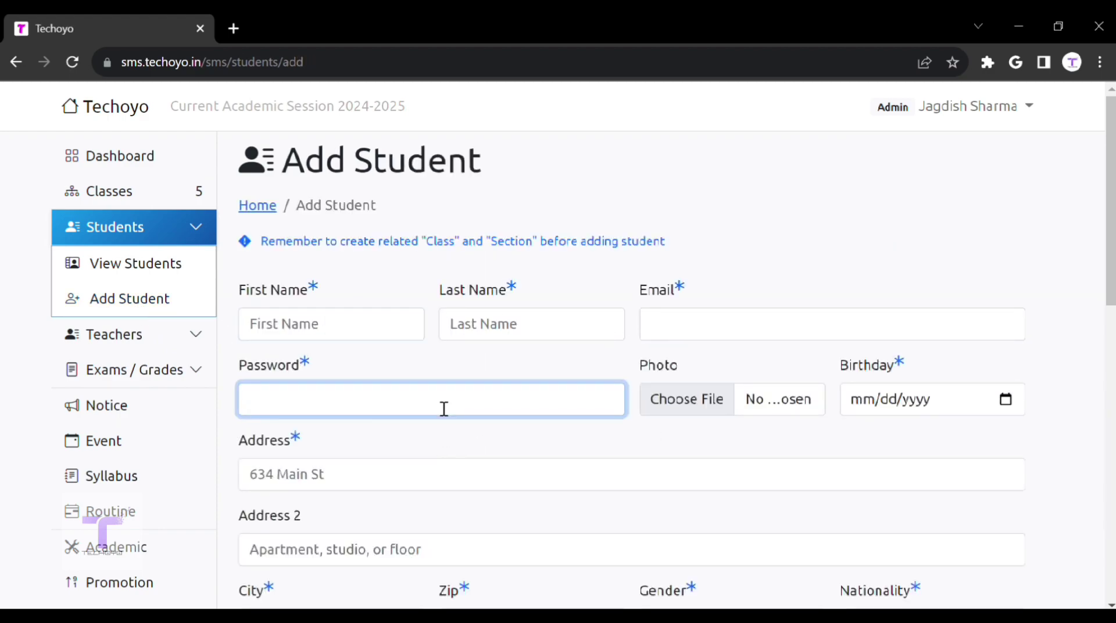
scroll(444, 409, "down", 2)
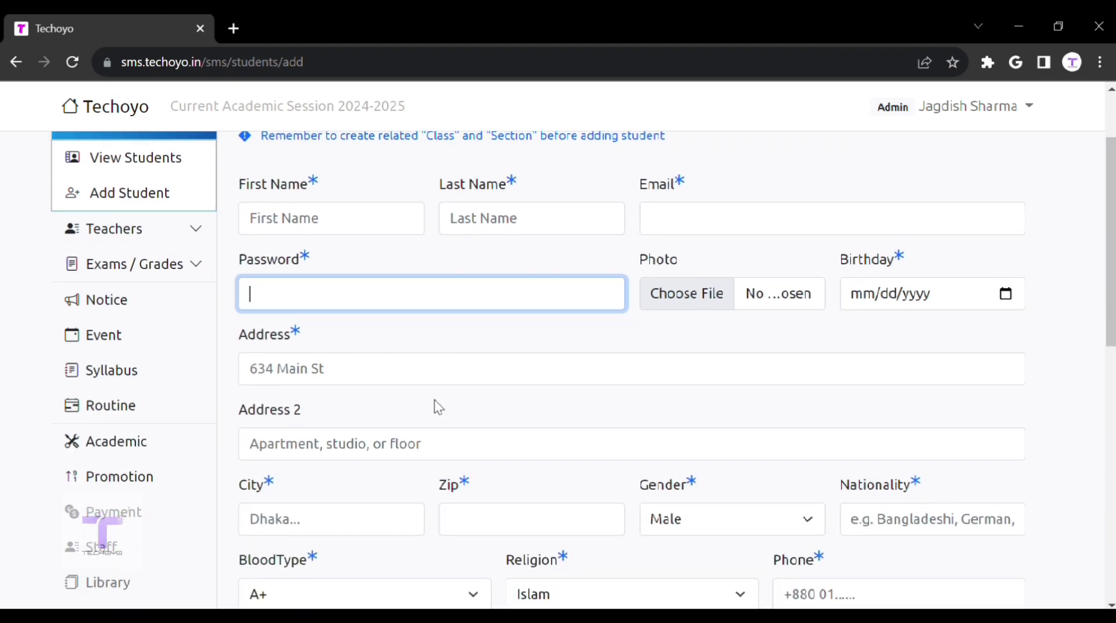
scroll(434, 401, "down", 4)
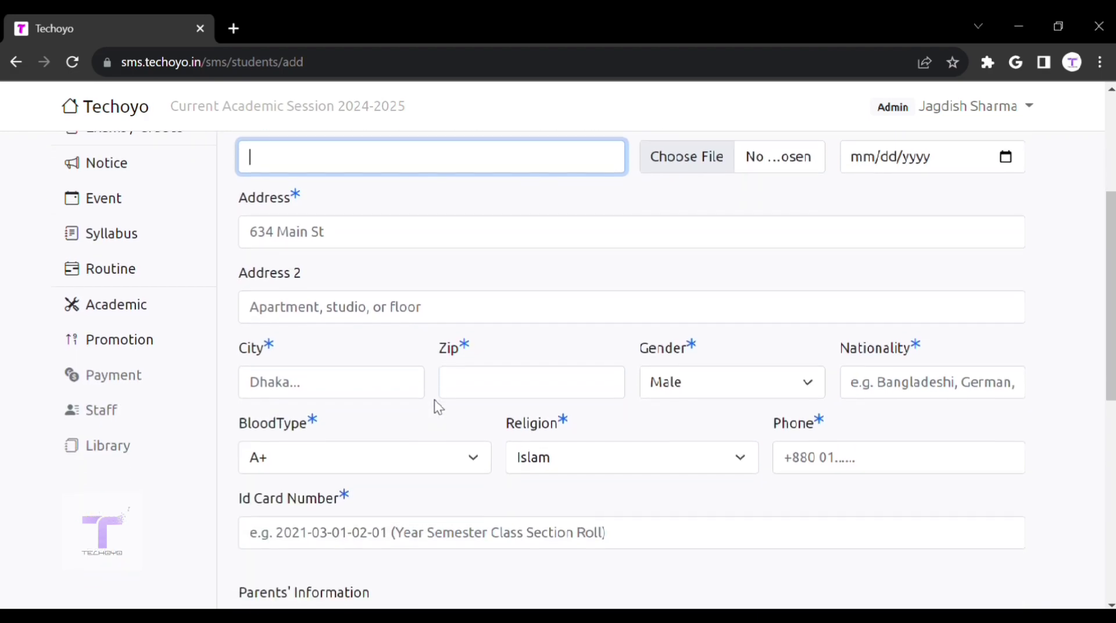
scroll(435, 400, "down", 5)
scroll(434, 400, "up", 1)
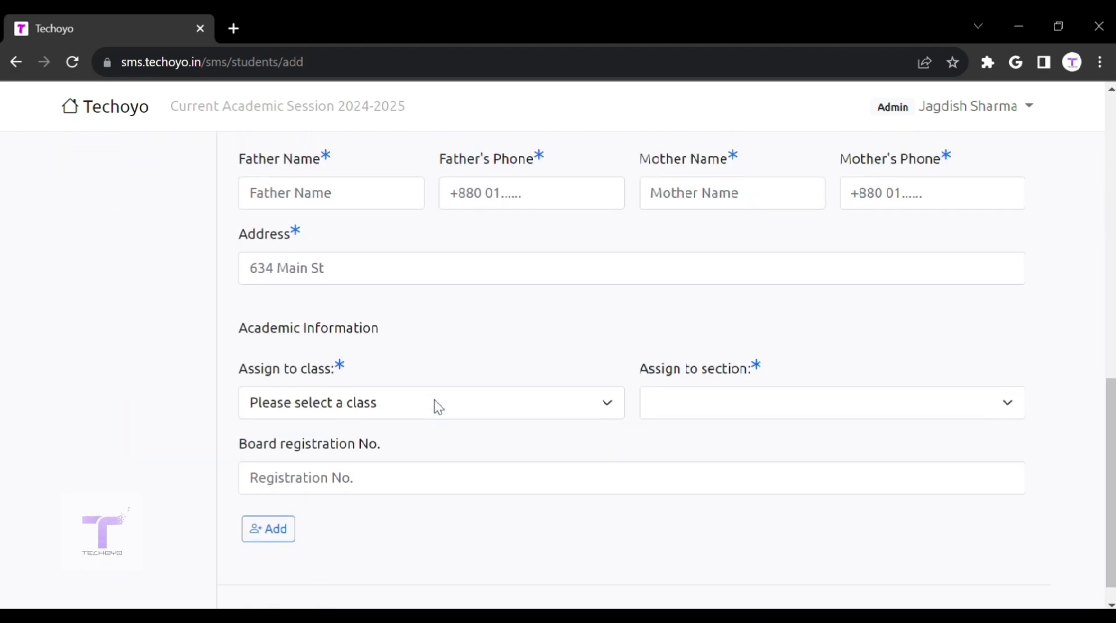
scroll(434, 400, "up", 1)
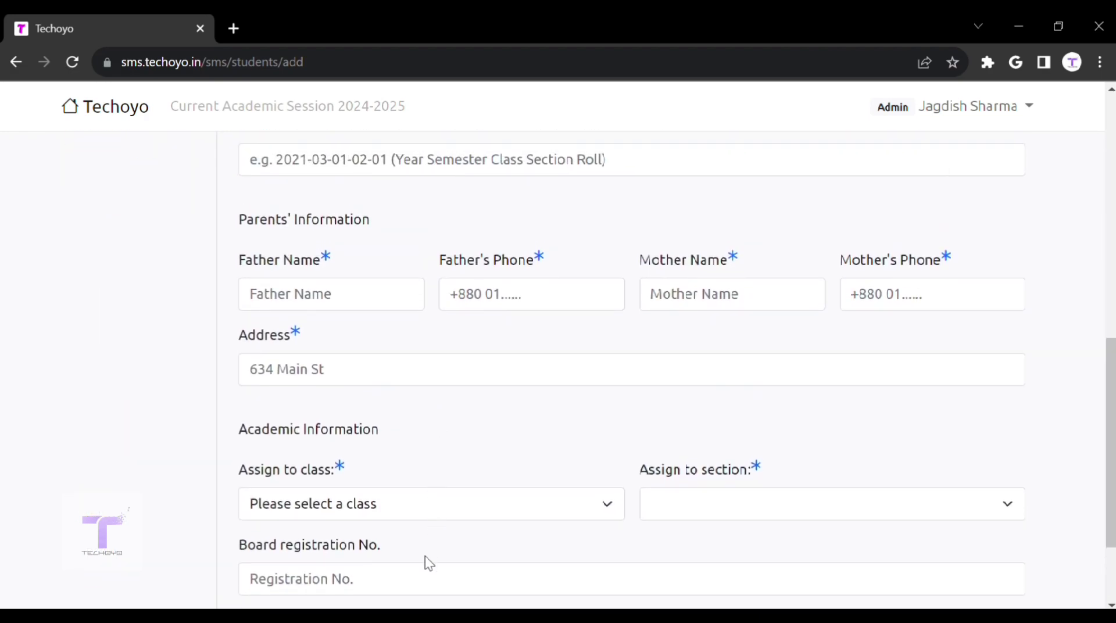
Step: Assign the new student to Class 4, leaving the section unselected
left_click(434, 593)
left_click(465, 496)
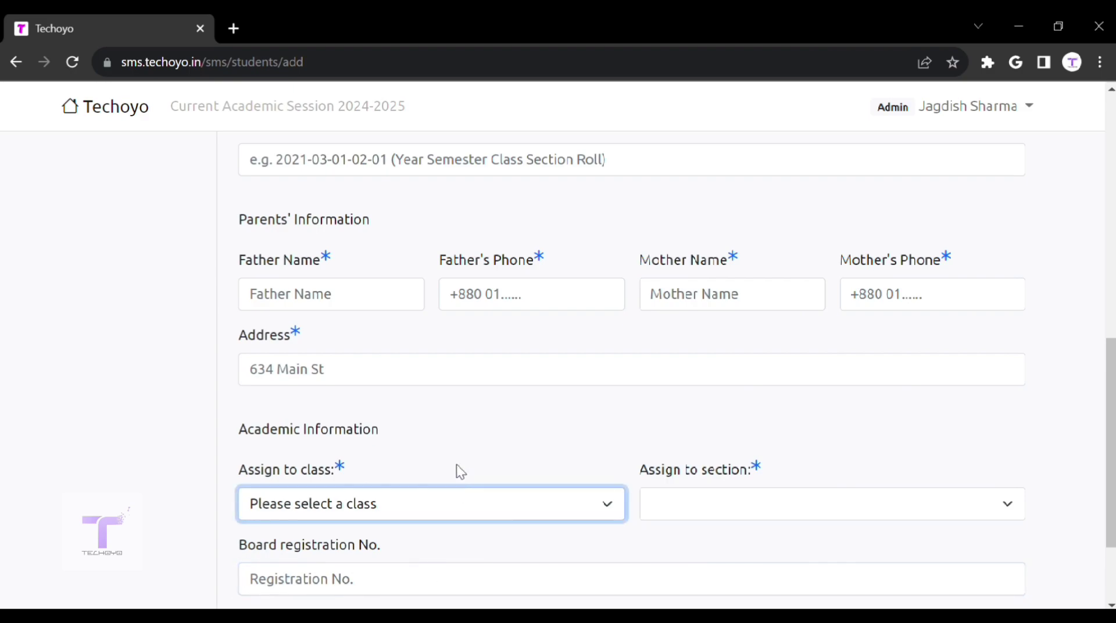
key("Down")
left_click(656, 518)
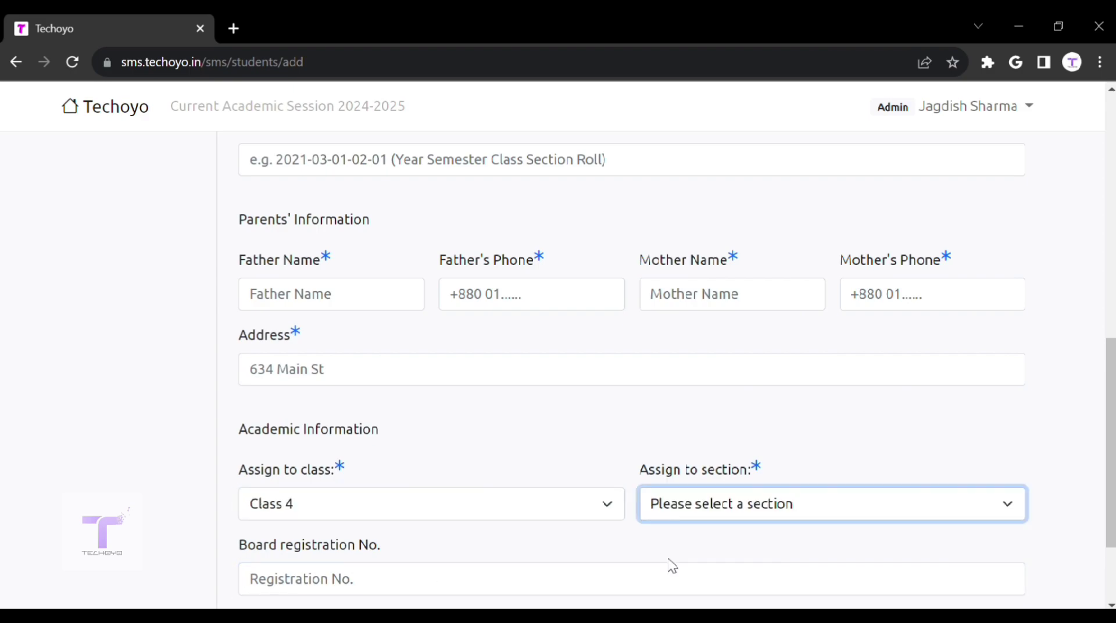
left_click(525, 551)
scroll(526, 551, "up", 9)
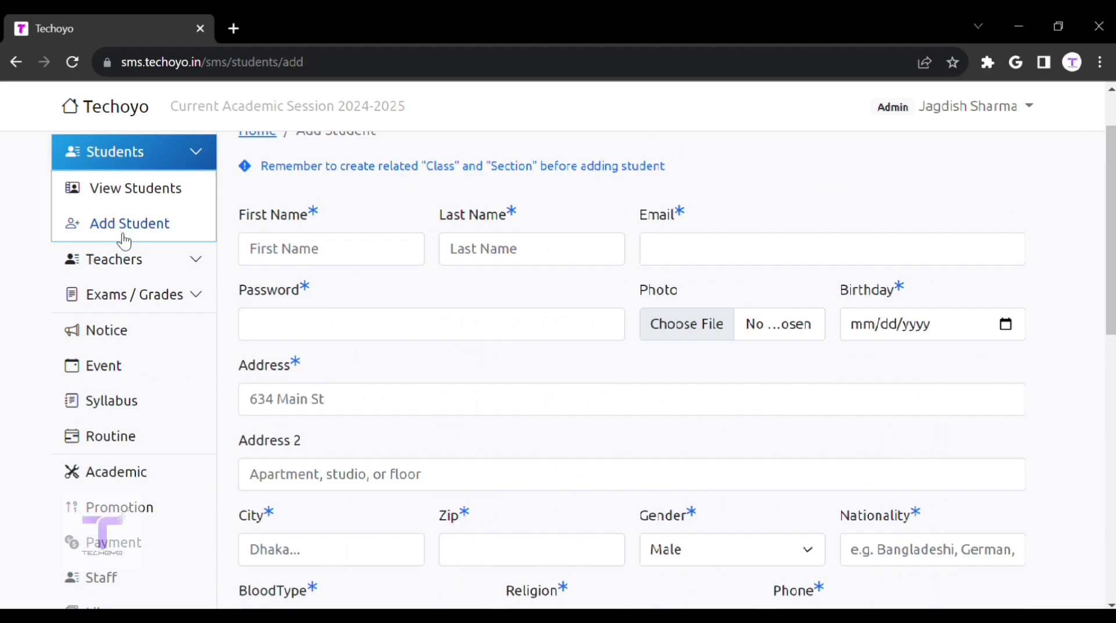
left_click(130, 259)
Step: Open View Teachers, select the first teacher's email, and open the second teacher's edit form
left_click(134, 297)
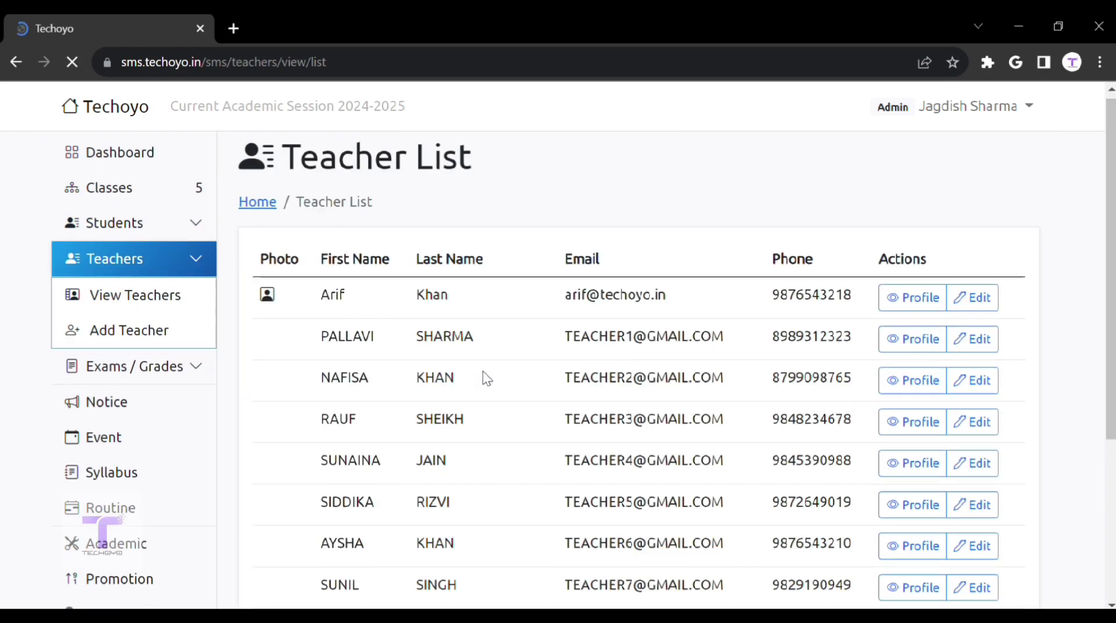
scroll(487, 378, "down", 1)
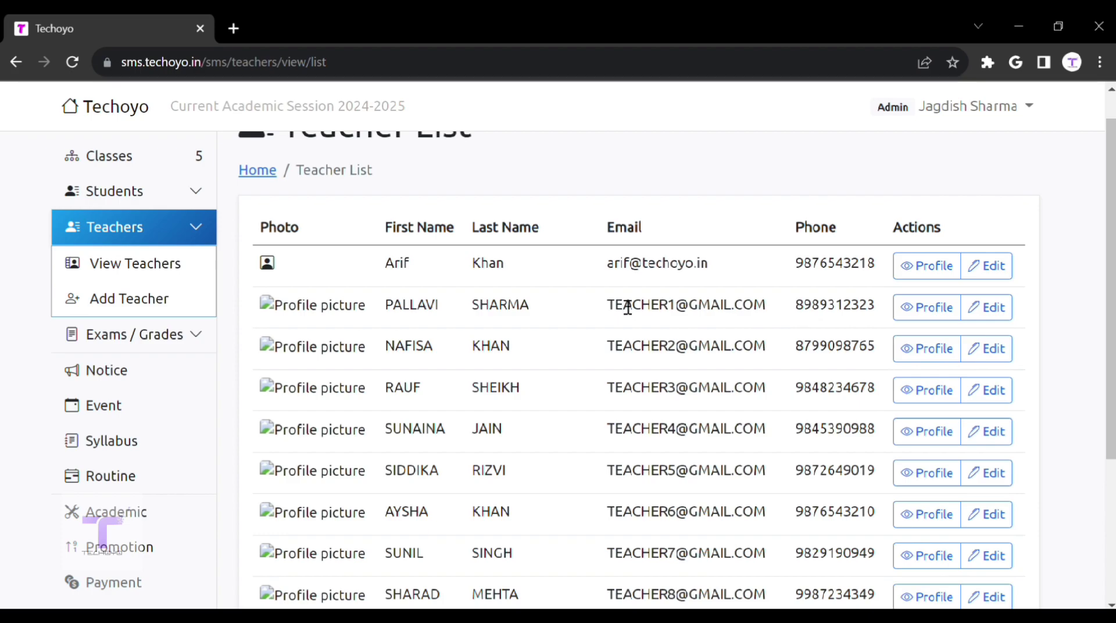
left_click_drag(616, 307, 795, 302)
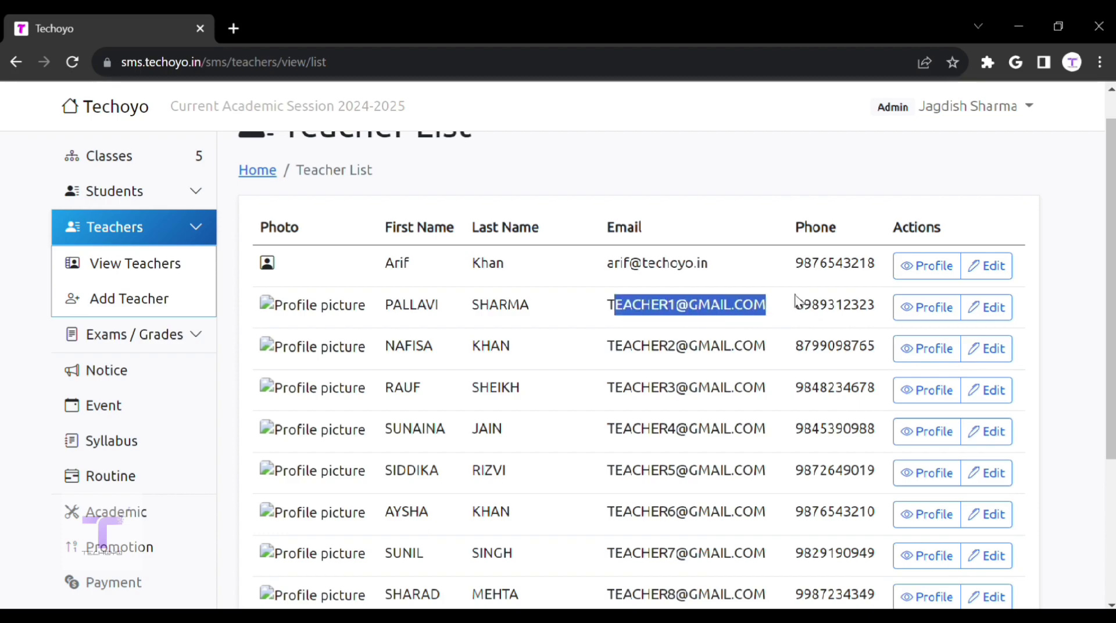
left_click(1001, 313)
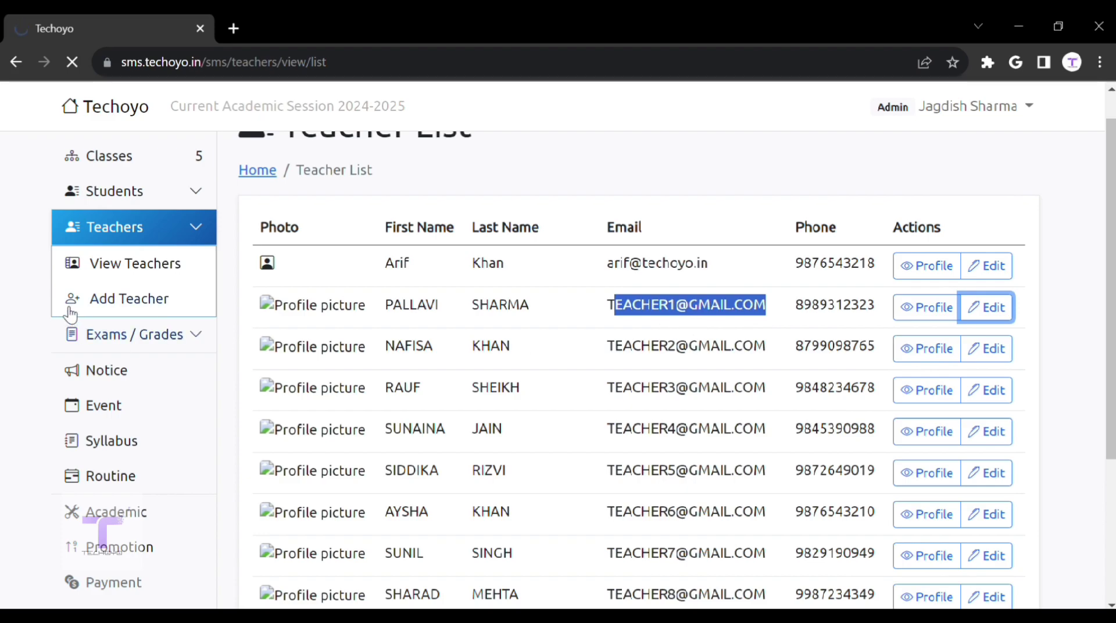
Step: Browse the Add Teacher form, including its Password field, then open View Exams
left_click(96, 305)
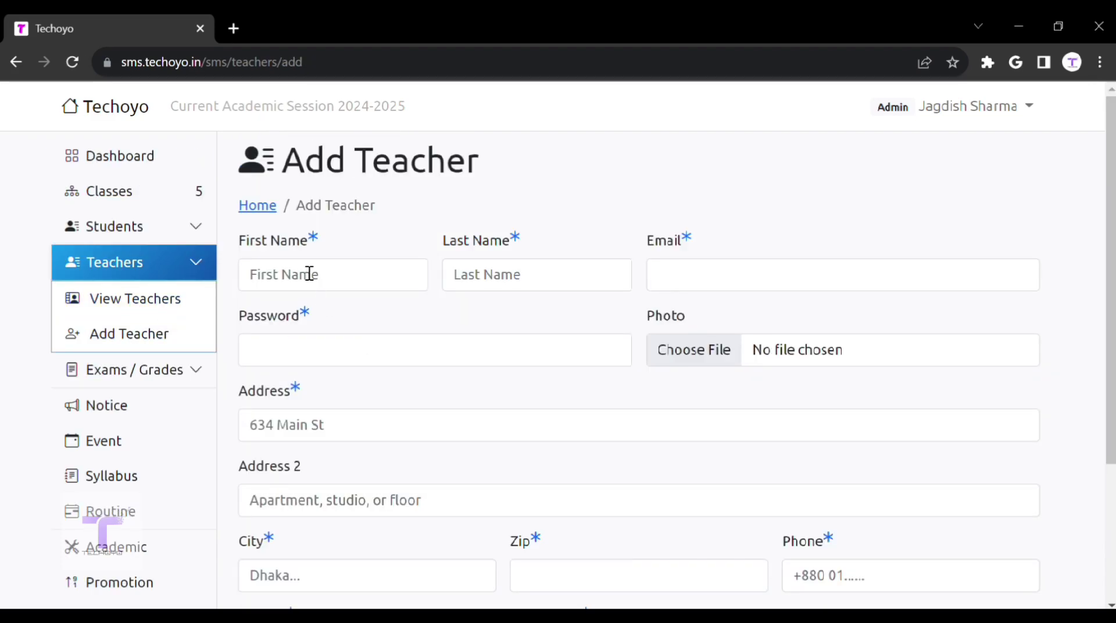
scroll(303, 293, "down", 2)
scroll(303, 294, "up", 2)
left_click(560, 351)
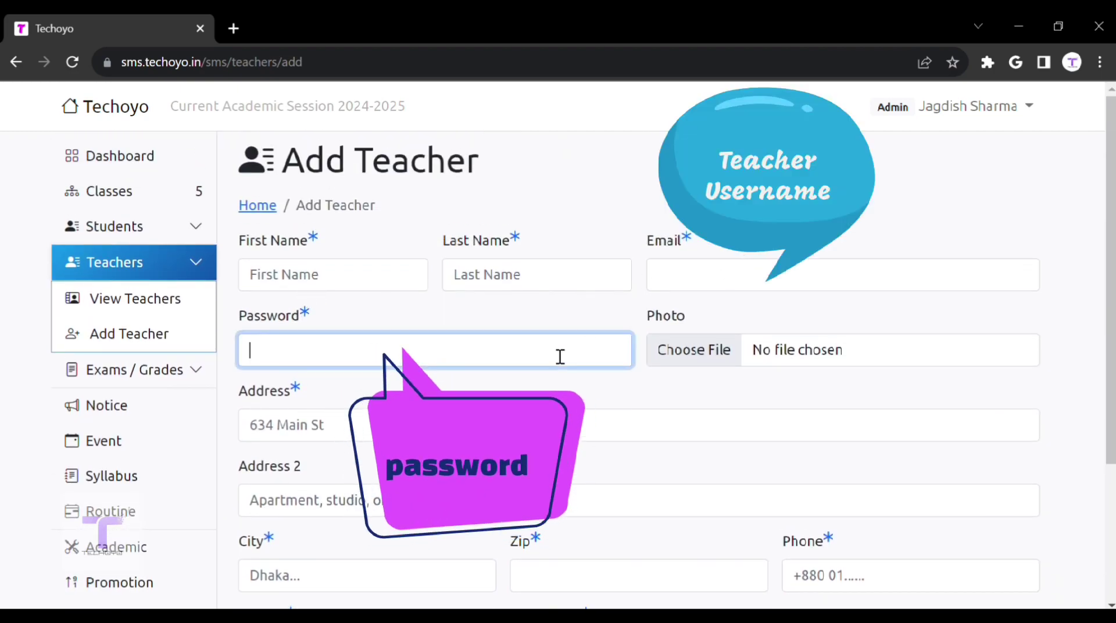
scroll(561, 354, "down", 3)
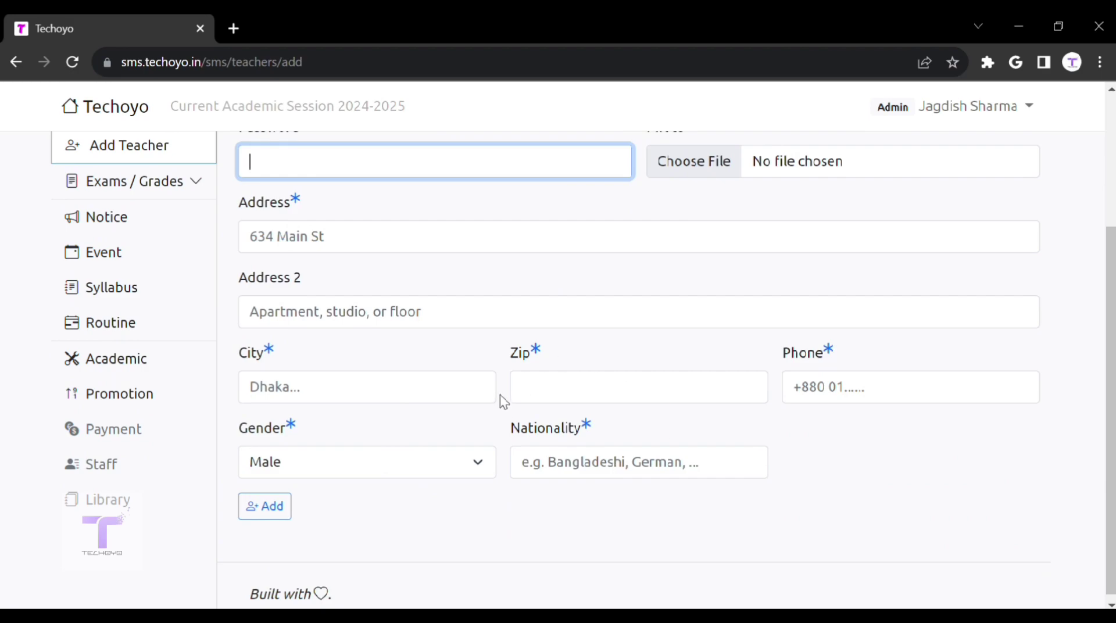
scroll(140, 275, "up", 2)
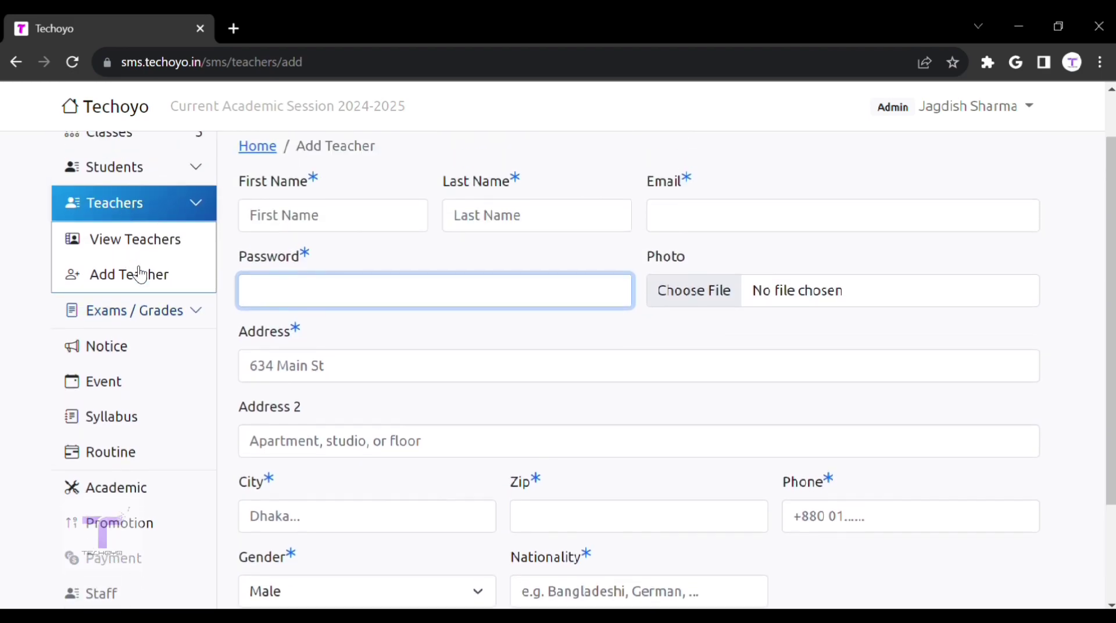
left_click(145, 315)
left_click(150, 355)
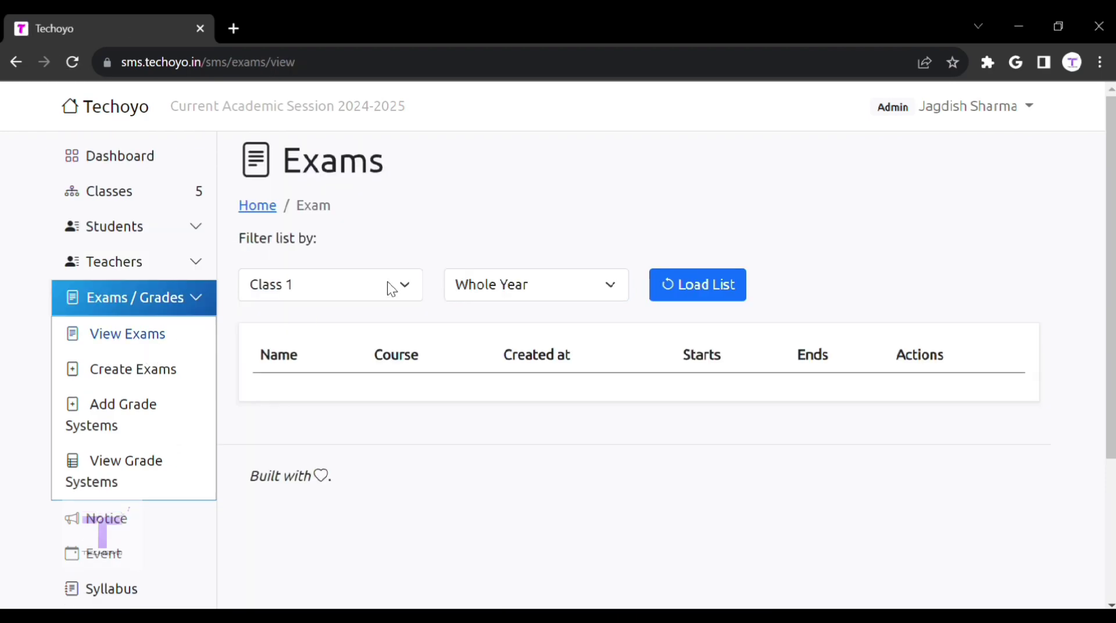
Step: Filter exams to Class 5, then start a new Whole Year exam for Class 4
left_click(384, 287)
left_click(391, 379)
left_click(137, 379)
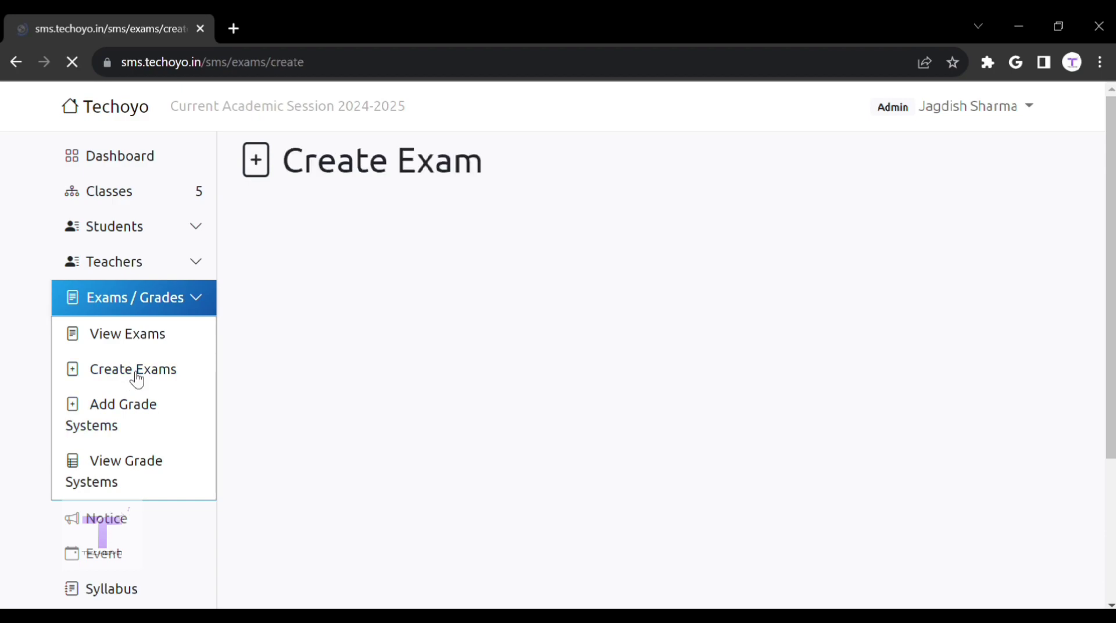
left_click(333, 299)
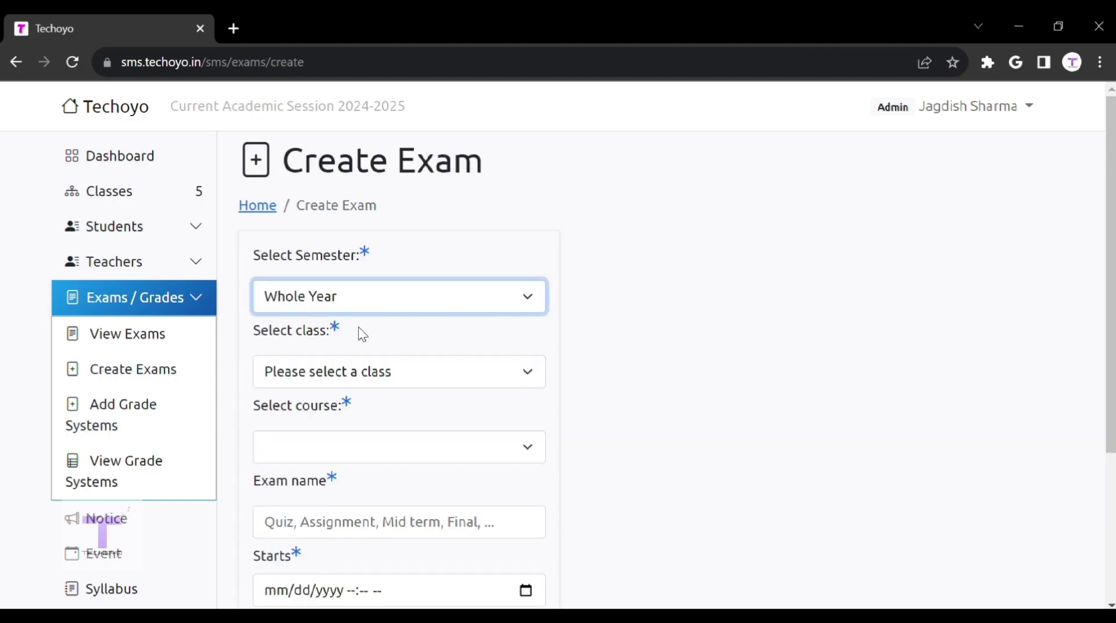
left_click(360, 374)
left_click(363, 480)
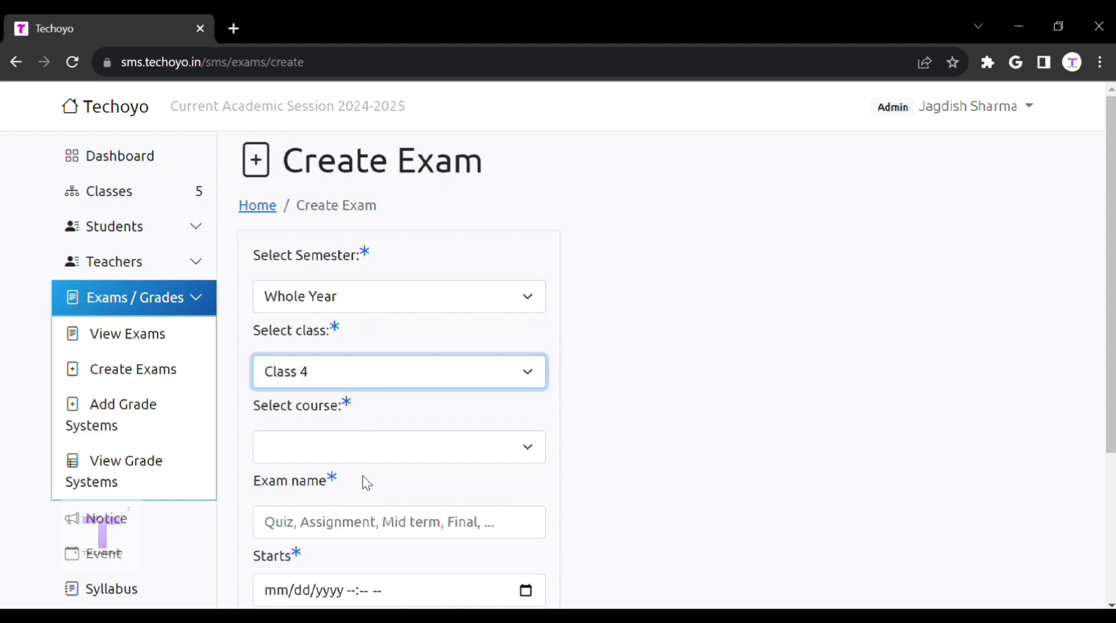
Step: Set the exam's course to HINDI and visit its name, start date and end date fields
scroll(367, 483, "down", 3)
left_click(374, 282)
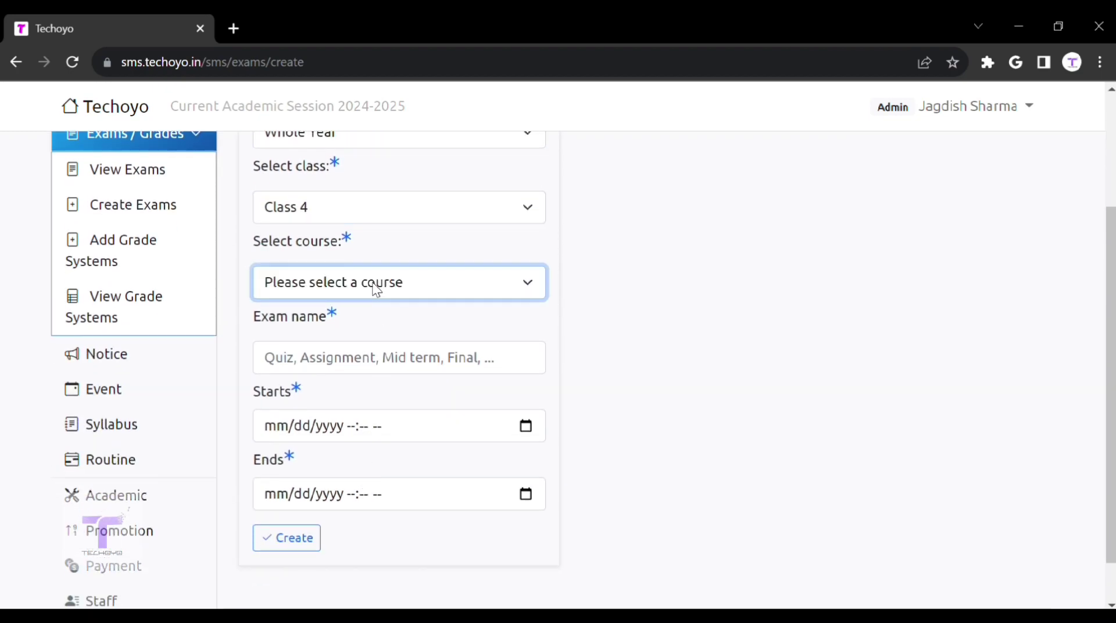
left_click(372, 335)
left_click(387, 372)
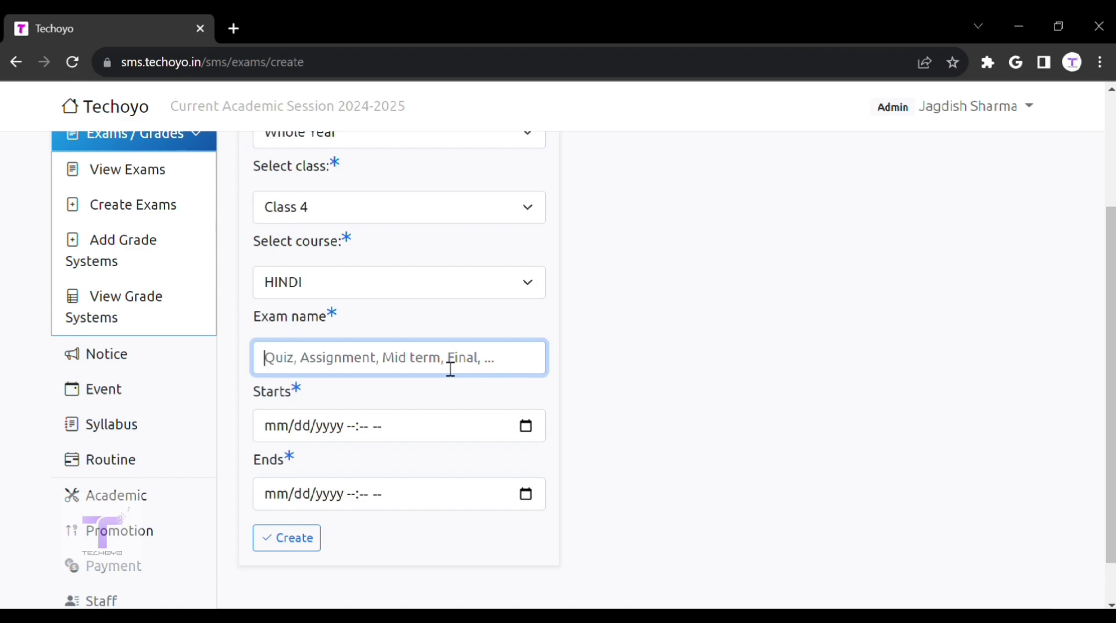
left_click(434, 424)
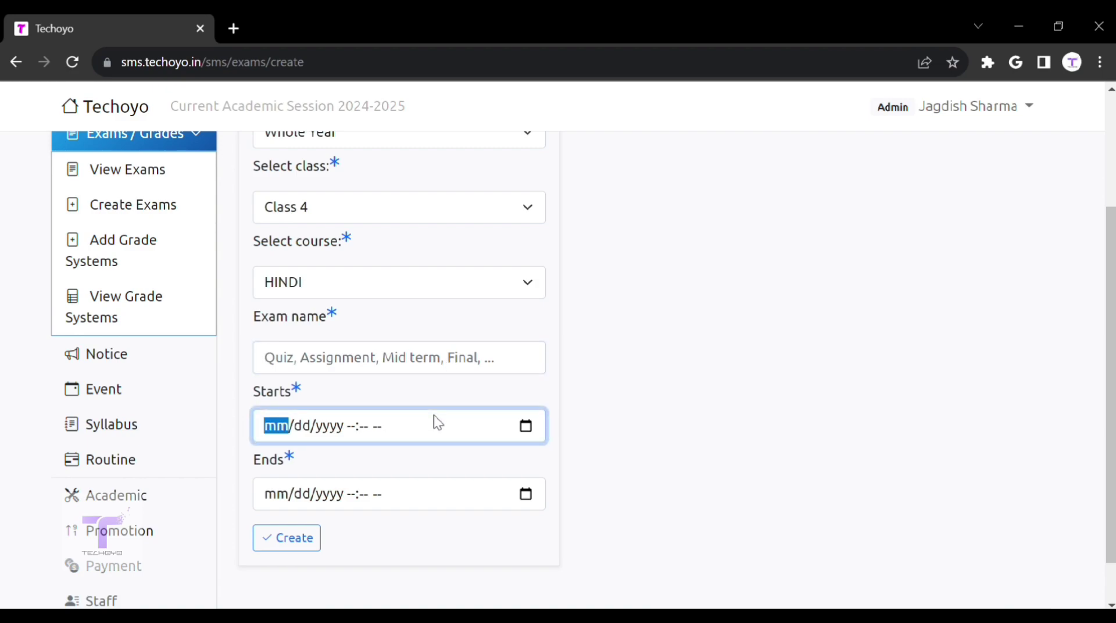
left_click(429, 509)
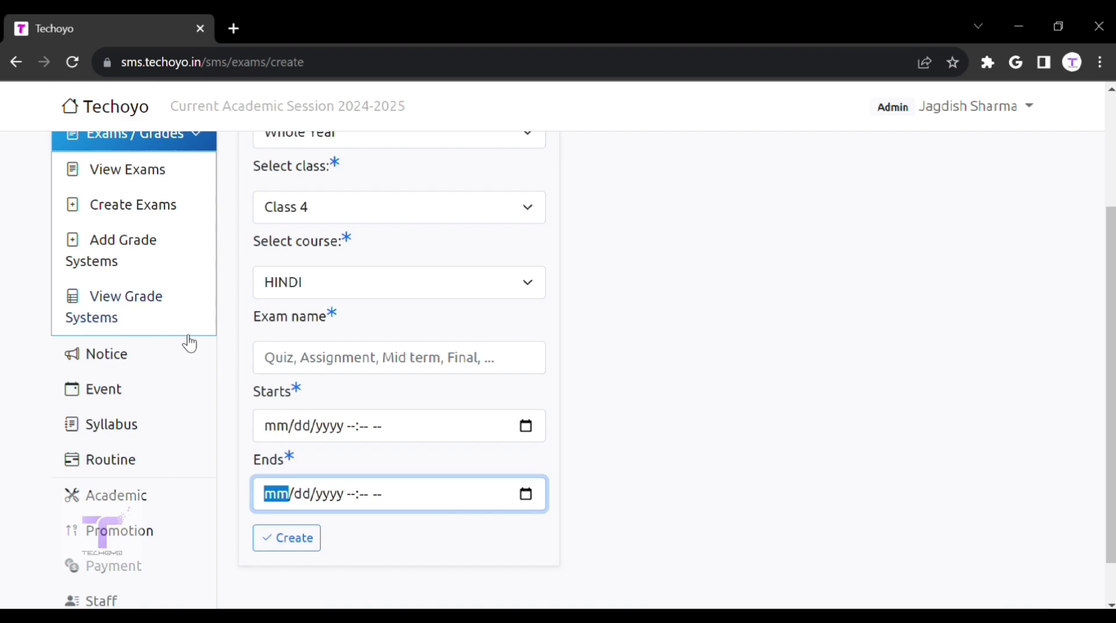
left_click(140, 242)
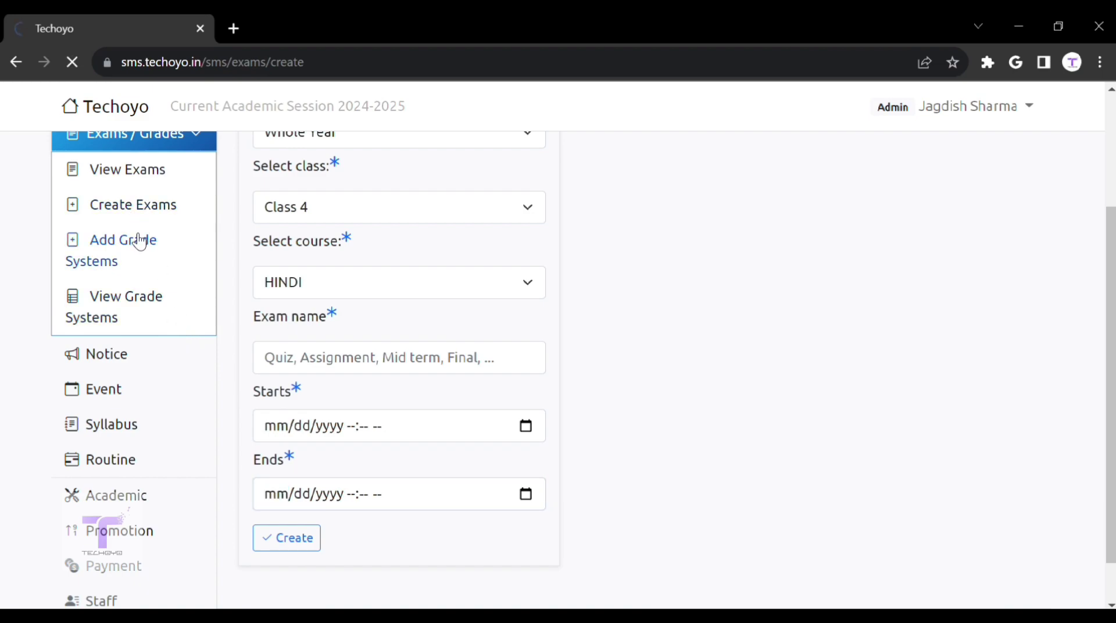
left_click(365, 271)
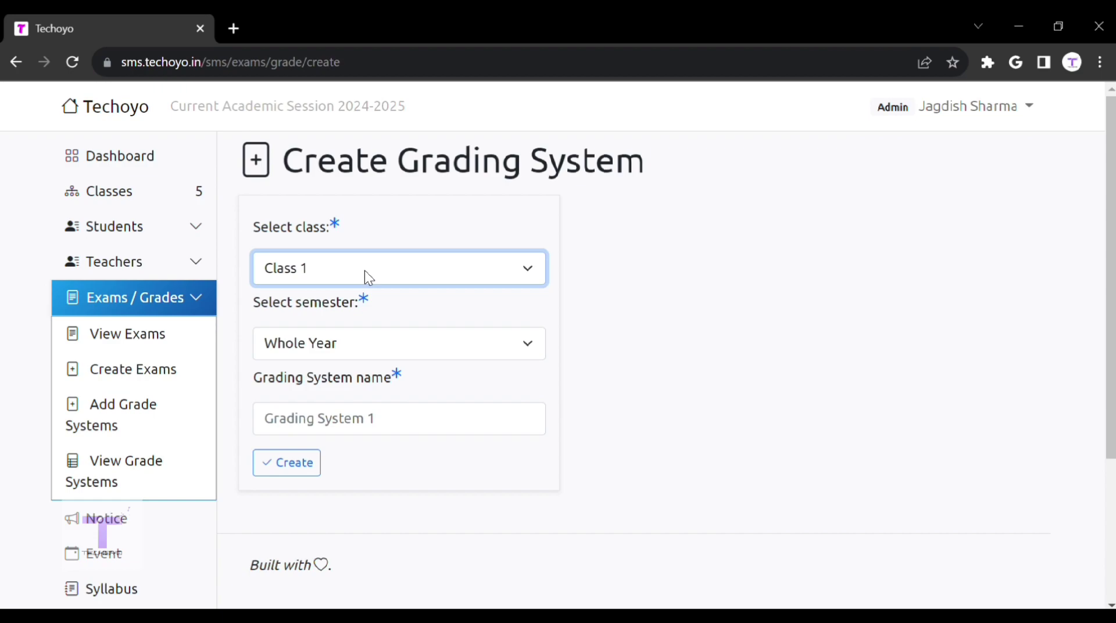
Step: Keep Class 1 in the grading system form, then open View Grade Systems, finding it empty
left_click(492, 458)
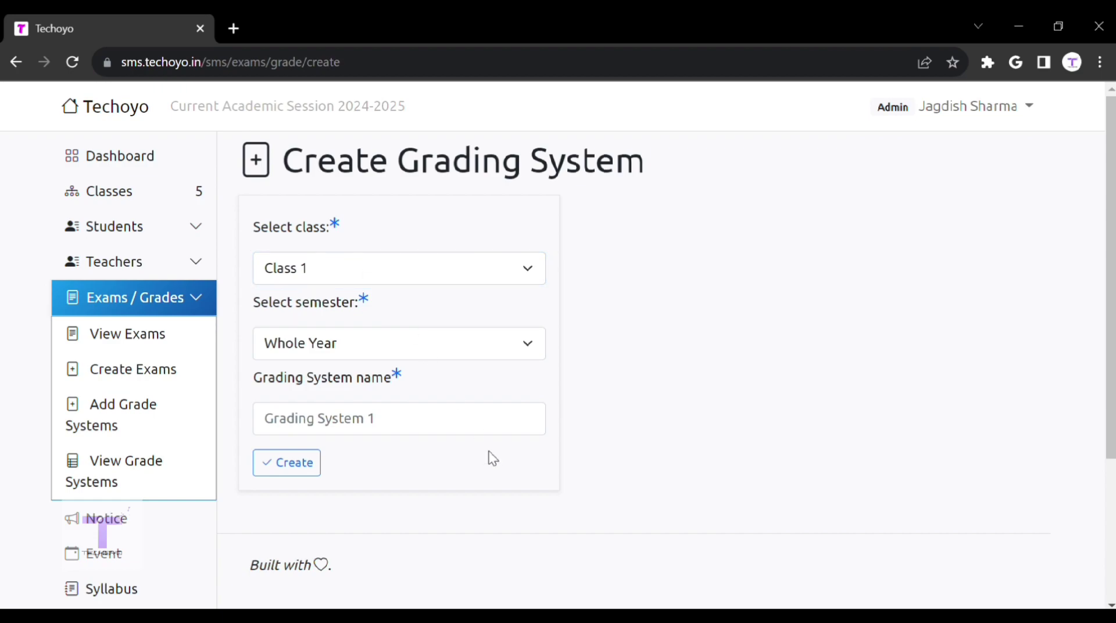
left_click(491, 433)
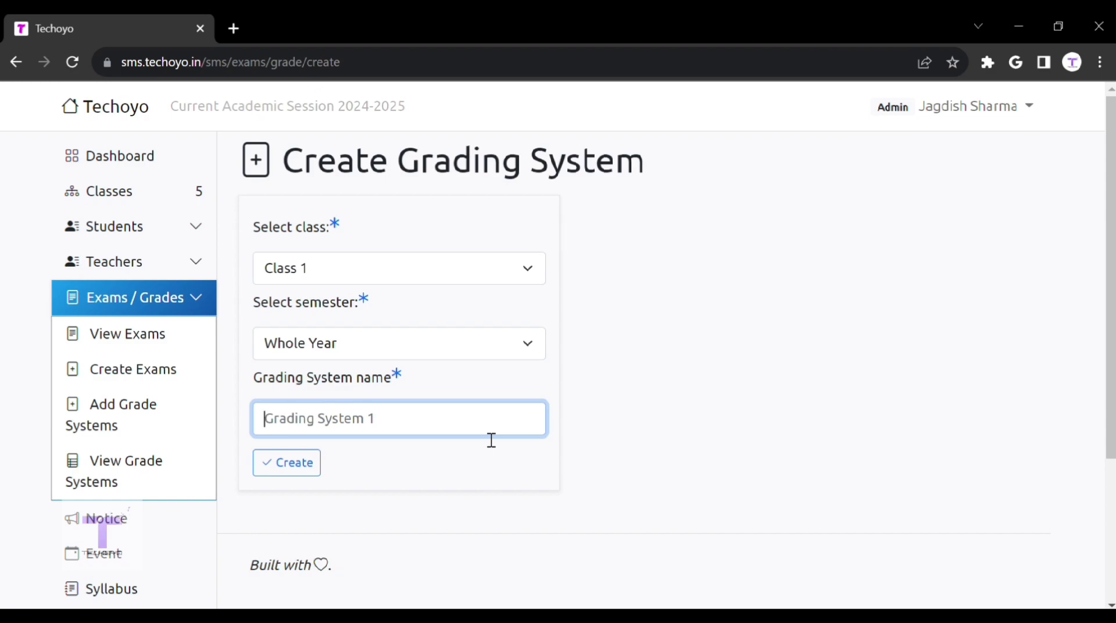
left_click(164, 465)
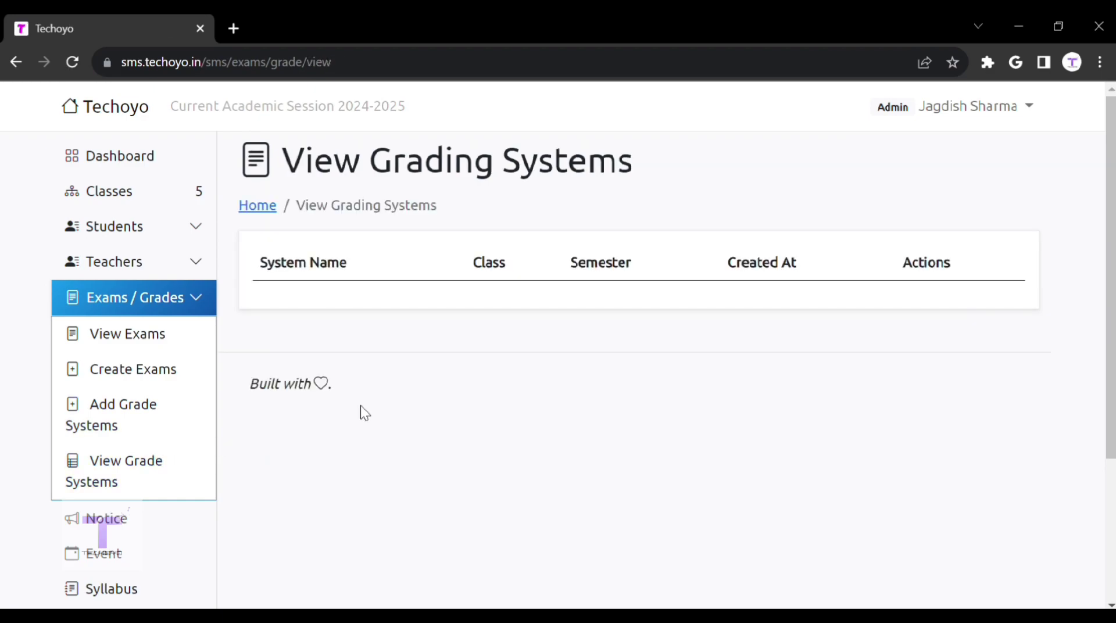
scroll(360, 406, "down", 3)
scroll(360, 407, "up", 2)
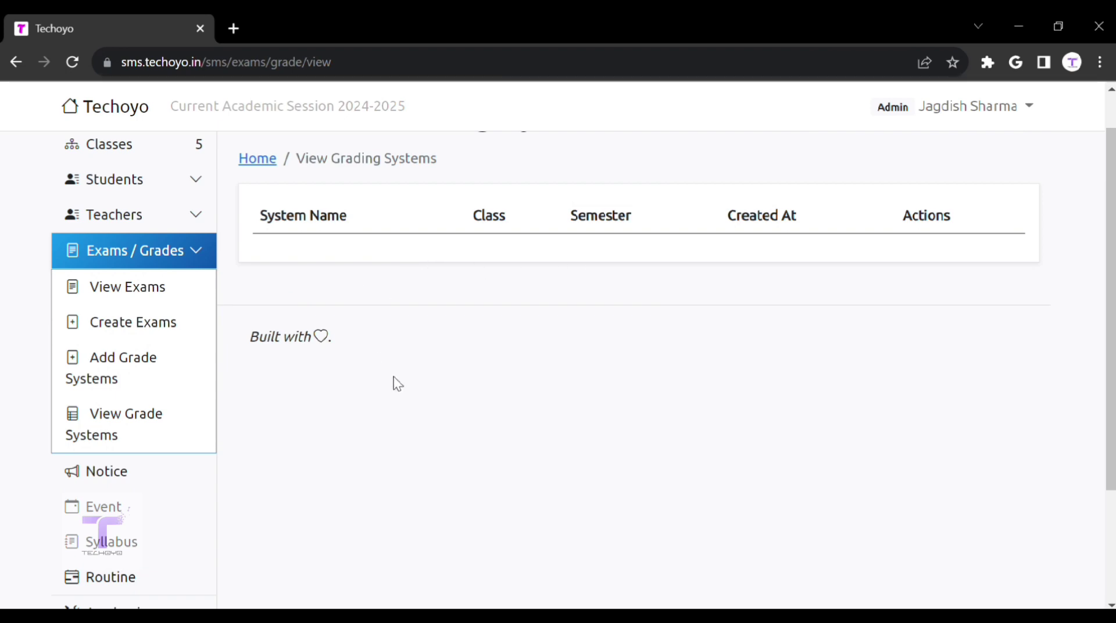
Step: Write and save a notice reading 'test' so it appears on the dashboard
left_click(90, 484)
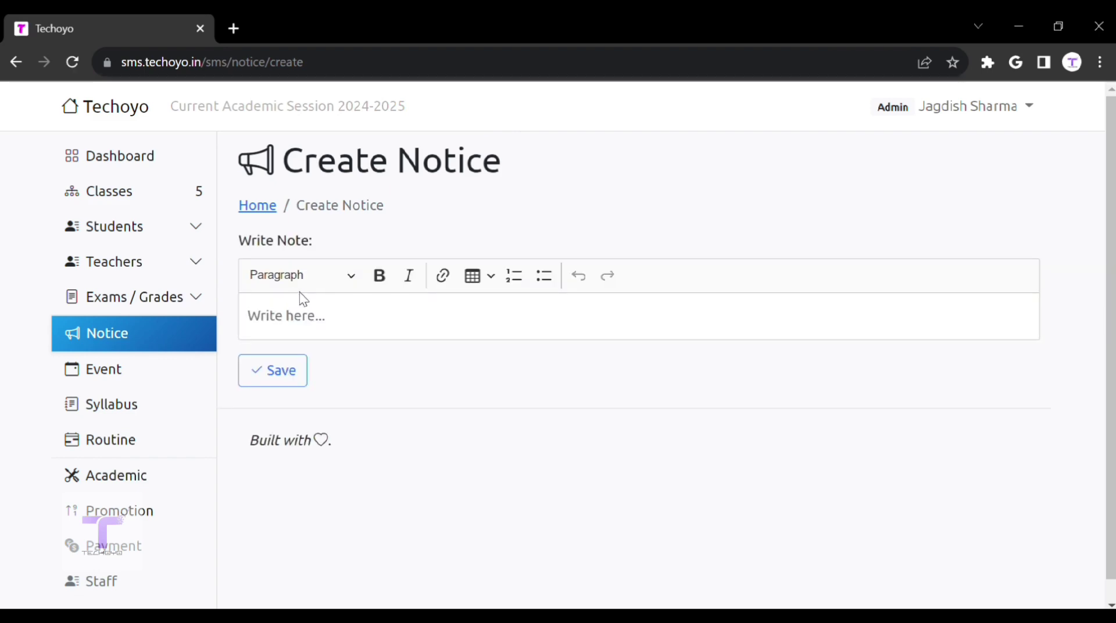
left_click(341, 327)
type("test")
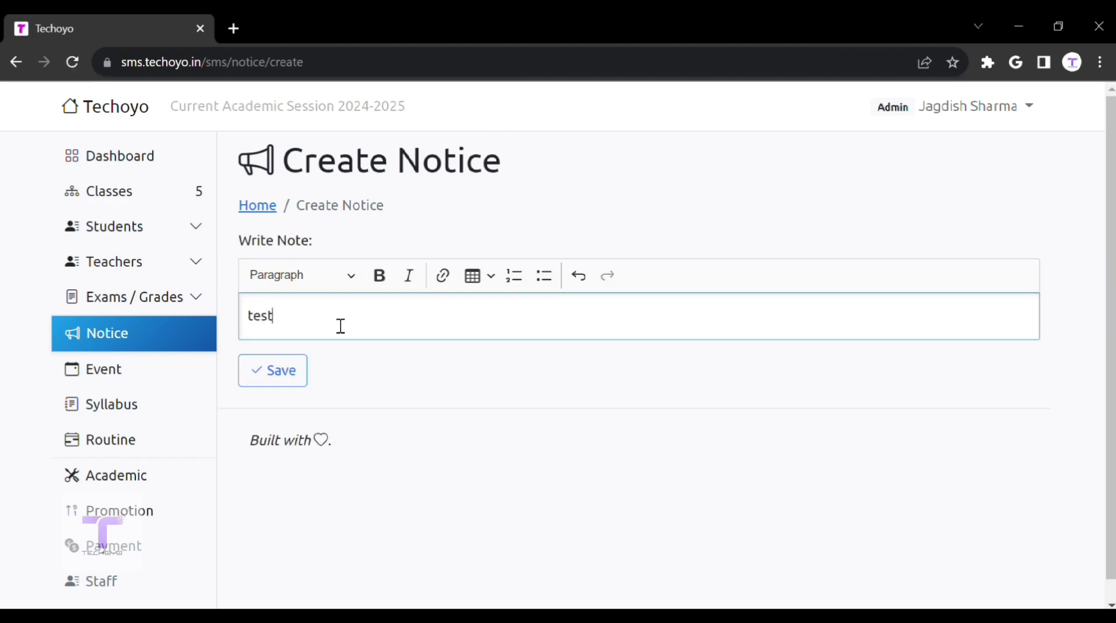
left_click(311, 366)
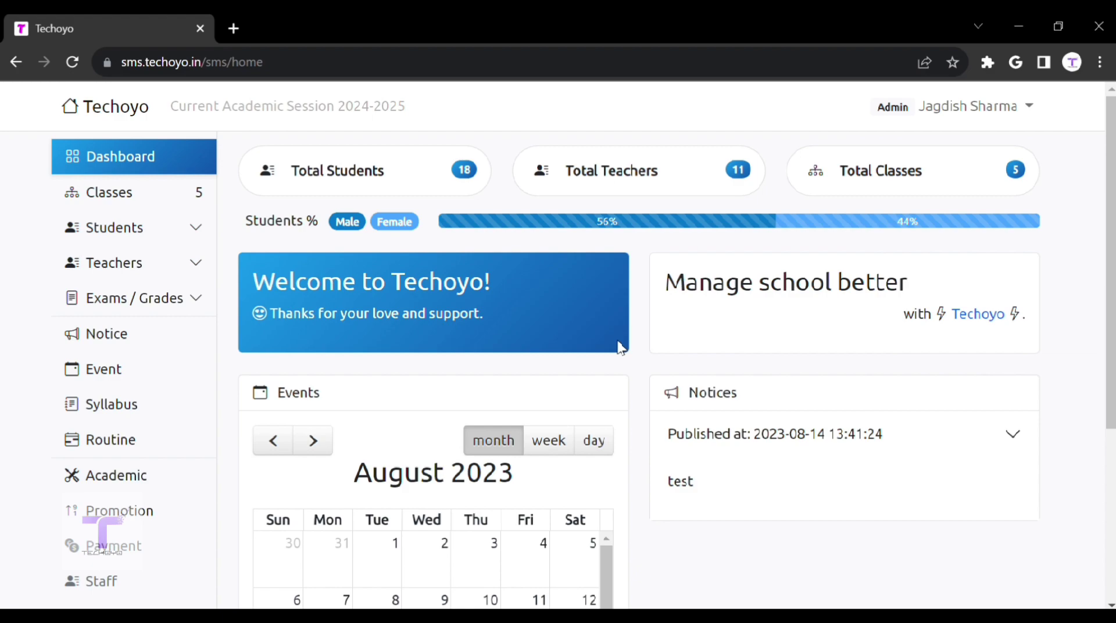
Step: Add an event named 'Independ' on 15 August 2023 in the events calendar
left_click(139, 380)
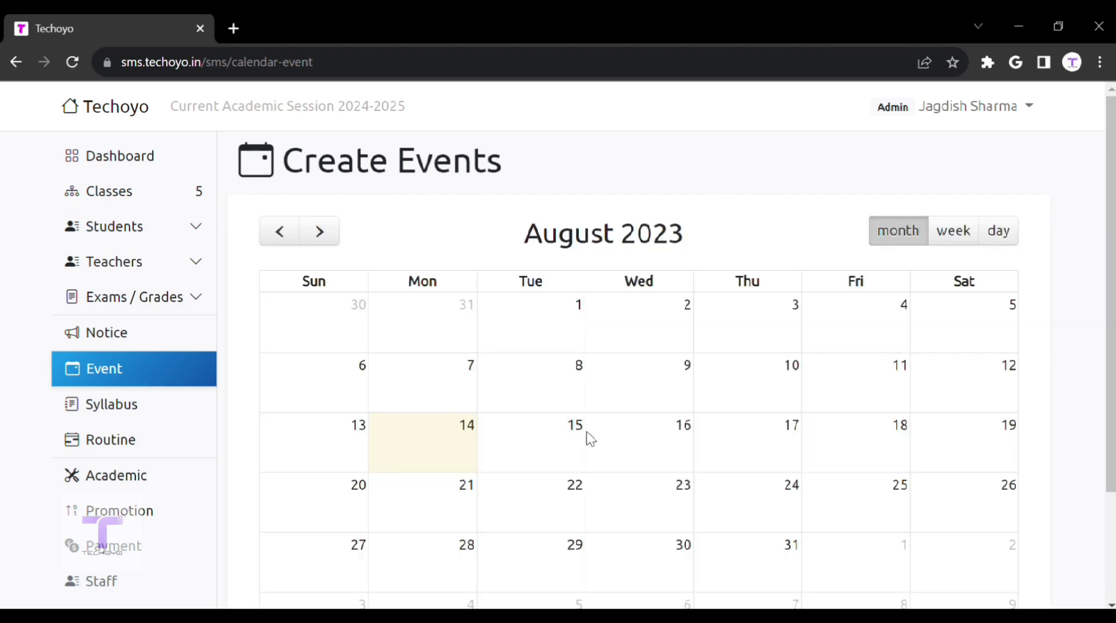
left_click(580, 439)
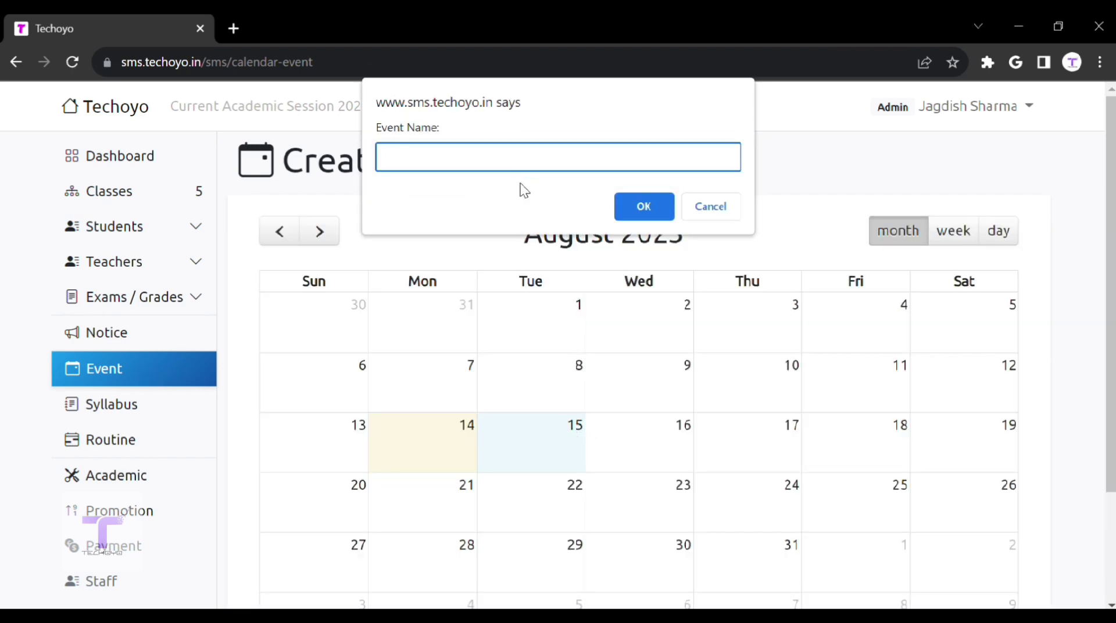
type("Independ")
left_click(621, 200)
scroll(508, 422, "down", 2)
scroll(117, 326, "up", 2)
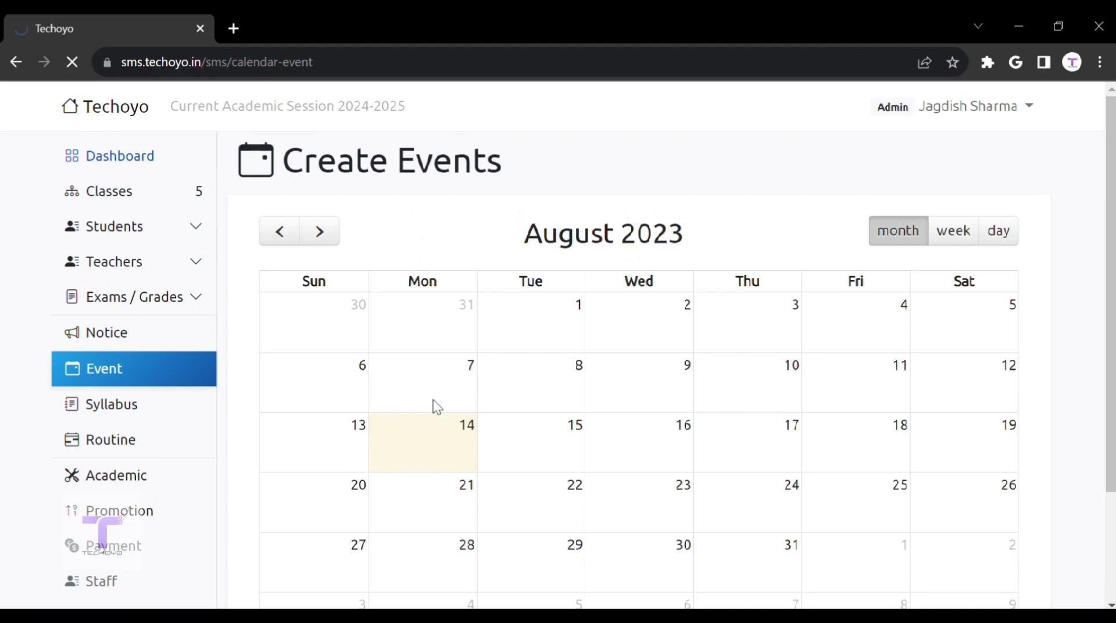
scroll(437, 407, "down", 5)
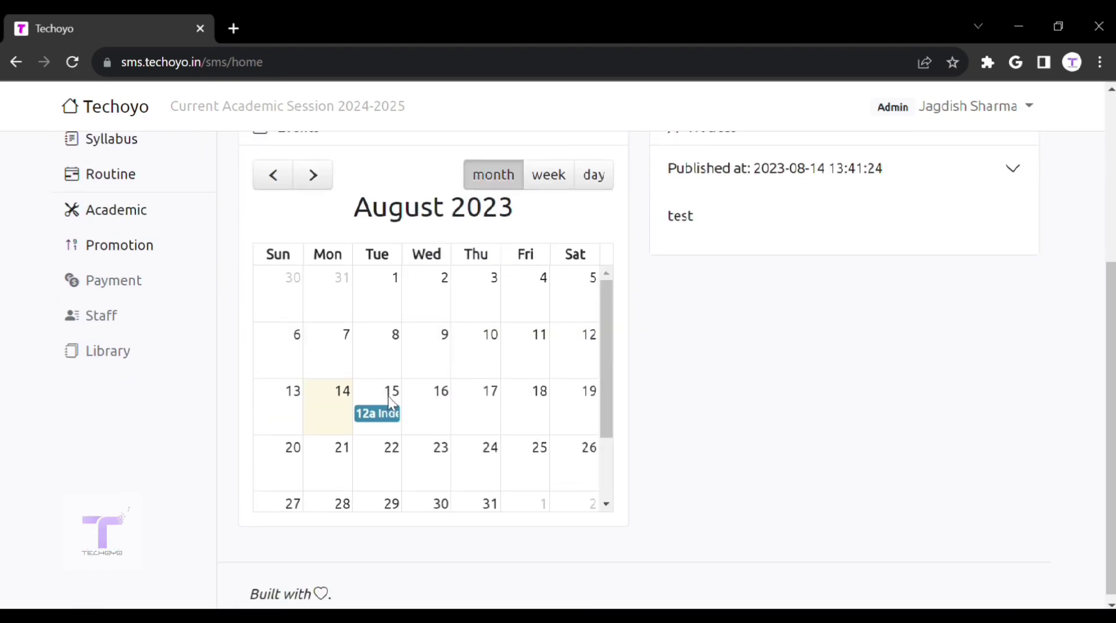
Step: Switch the dashboard calendar to week view showing Aug 13–19 with the new event
left_click(561, 187)
scroll(498, 358, "up", 5)
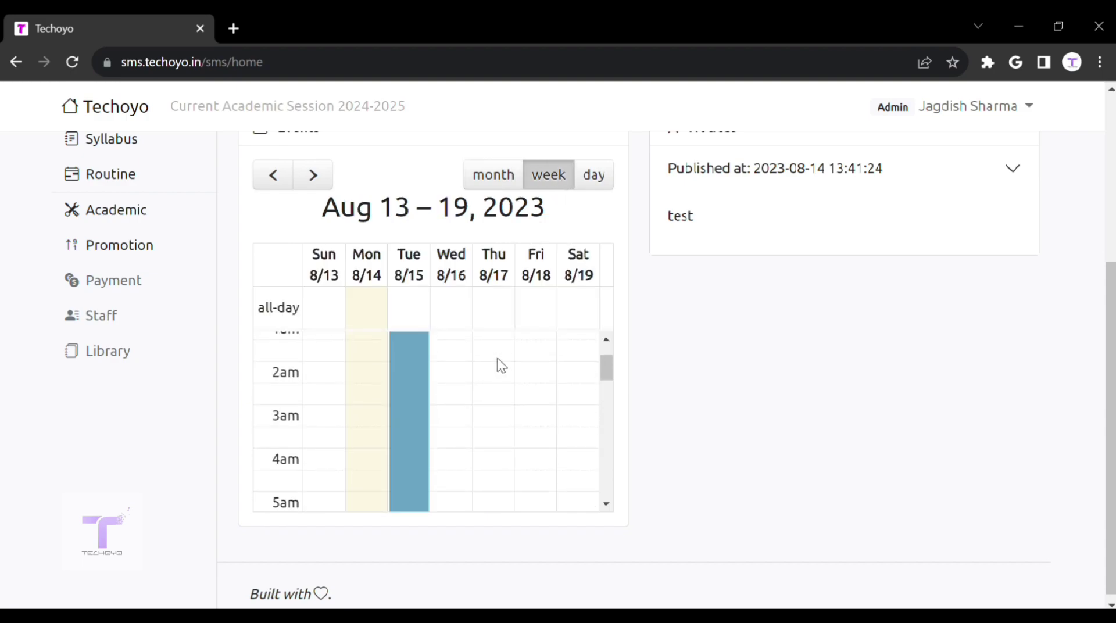
scroll(502, 365, "down", 7)
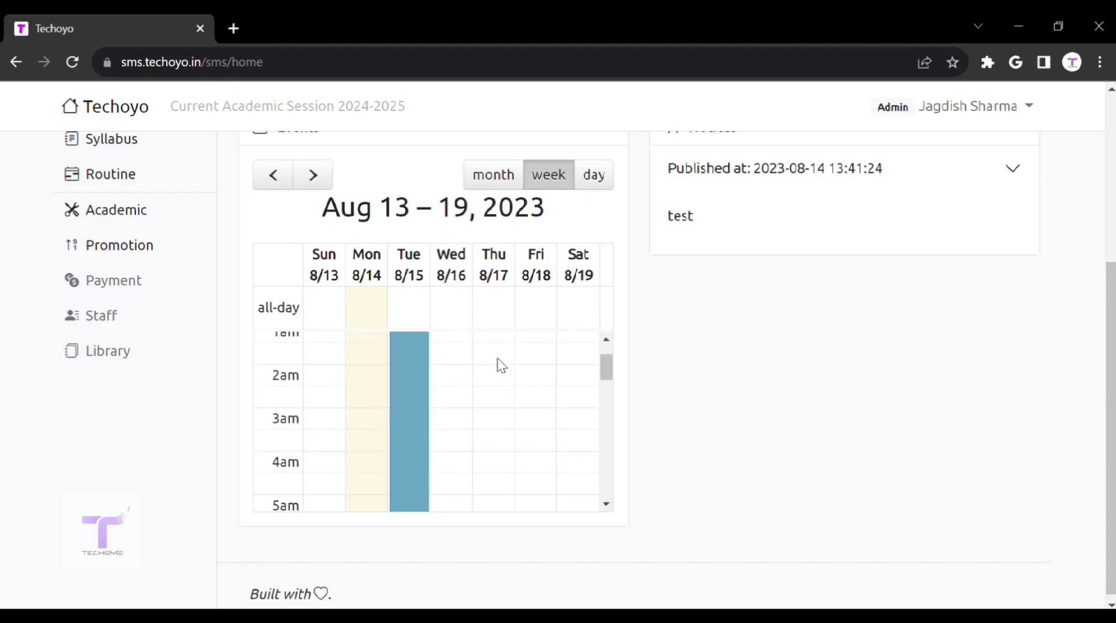
scroll(501, 365, "down", 8)
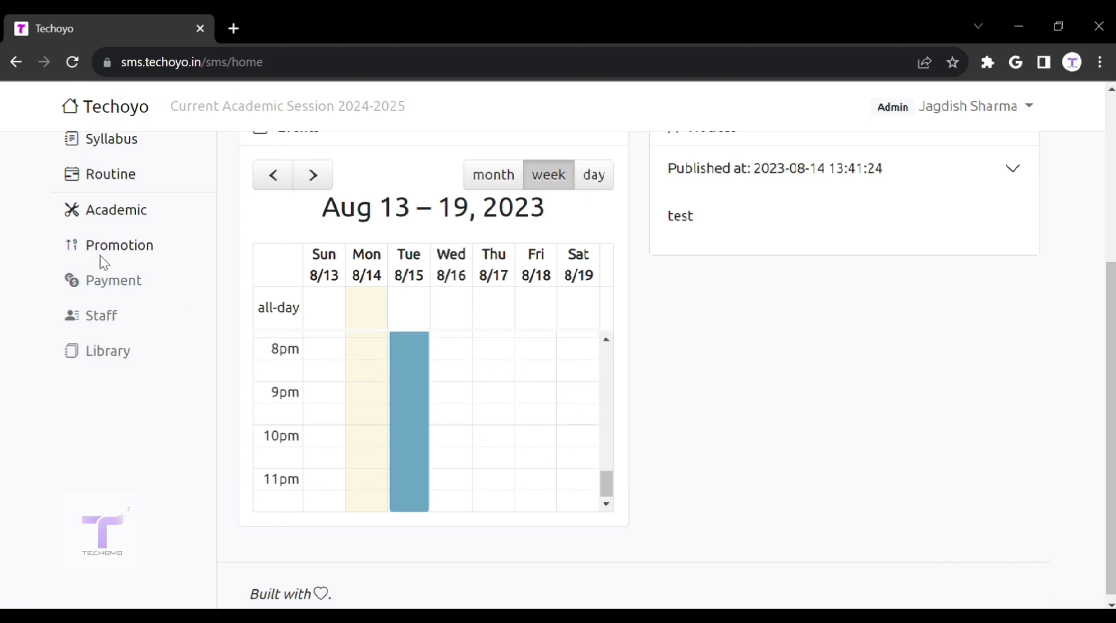
scroll(156, 379, "up", 5)
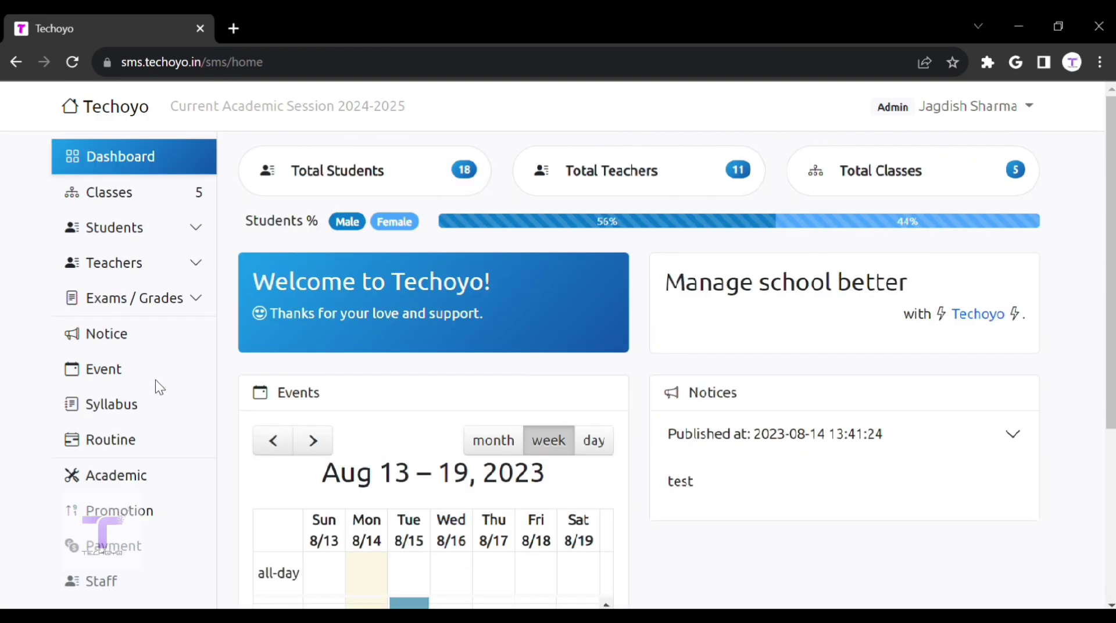
Step: Fill the syllabus form with Class 5 and course HINDI, leave it unsaved, and go to Create Routine
left_click(154, 417)
left_click(393, 308)
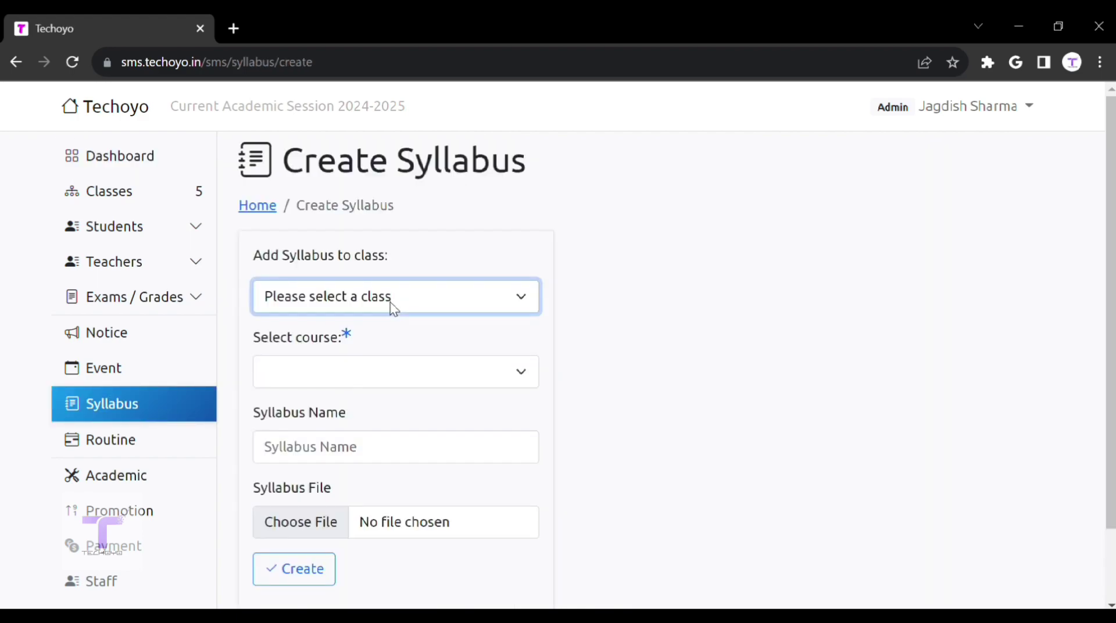
left_click(395, 414)
scroll(390, 282, "down", 2)
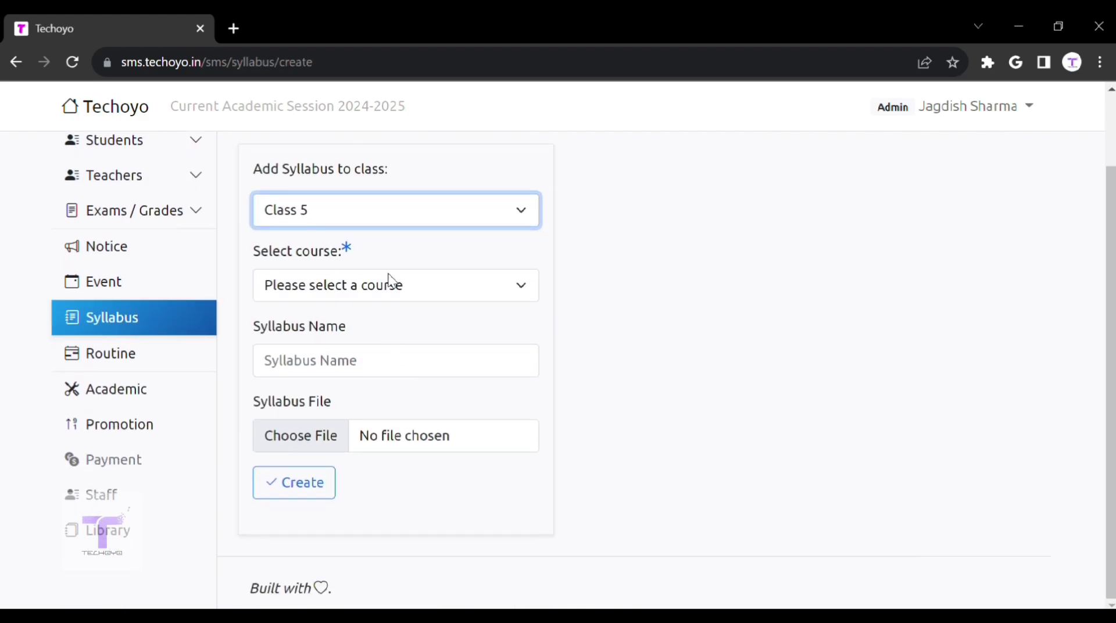
left_click(388, 281)
left_click(393, 340)
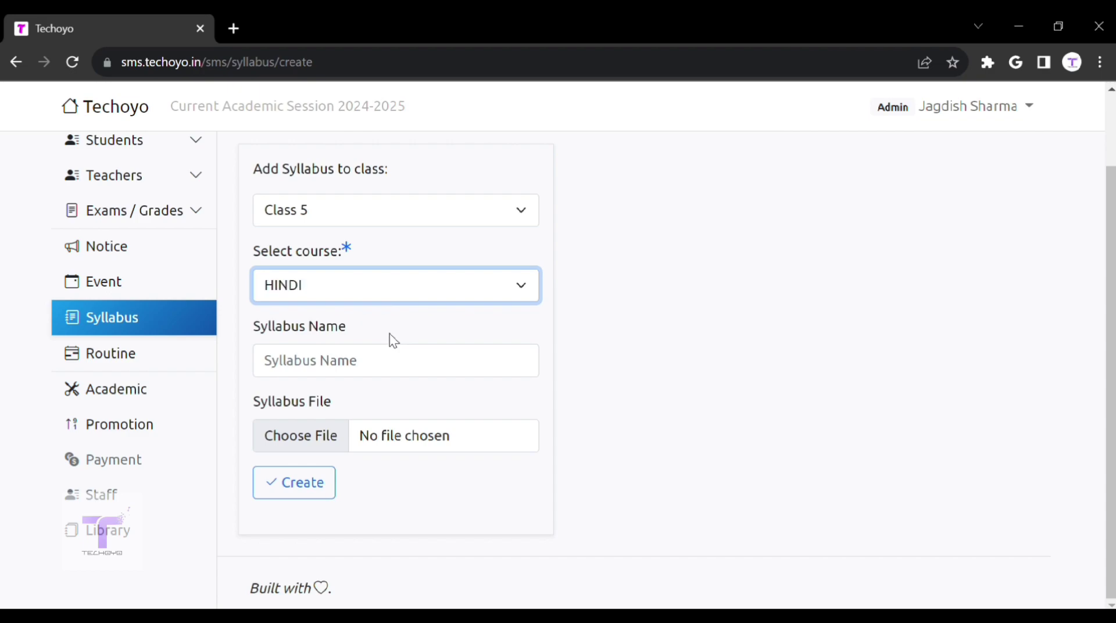
left_click(401, 384)
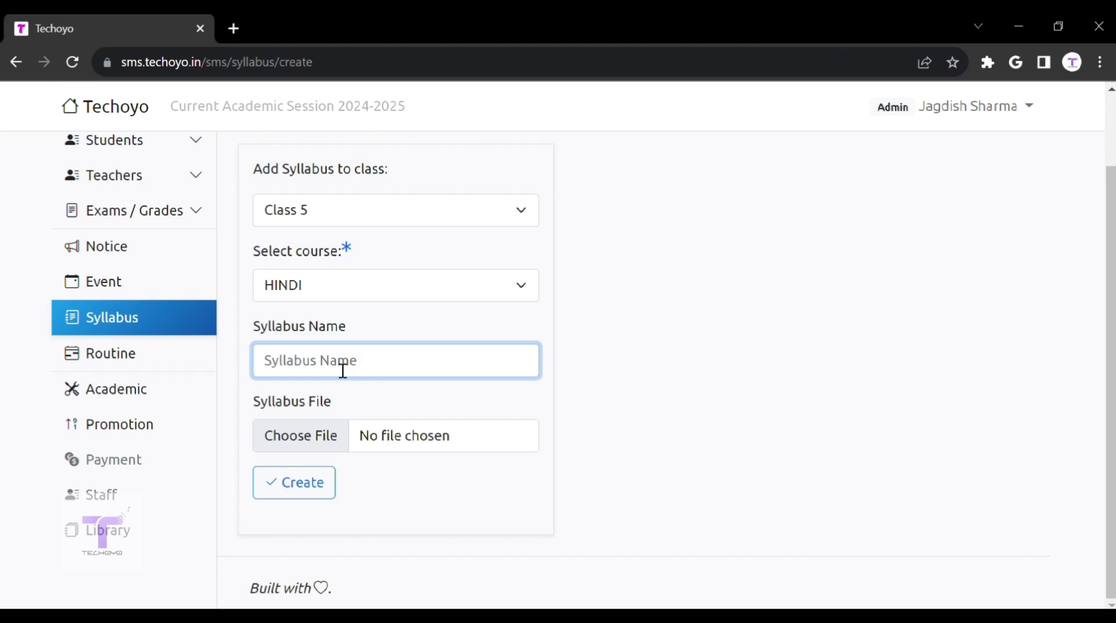
left_click(140, 362)
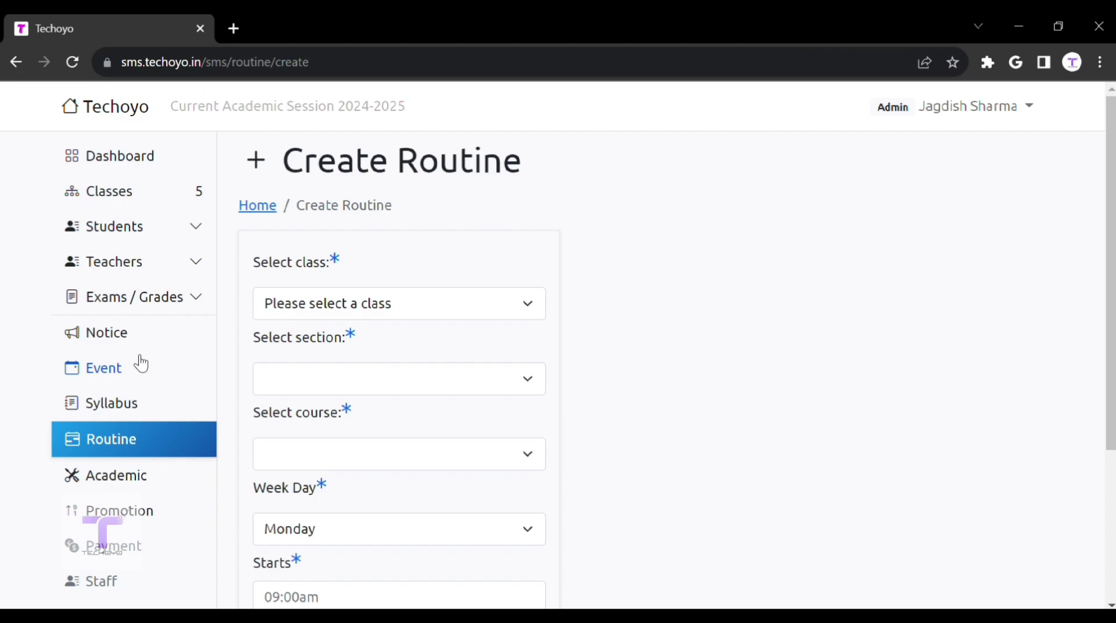
Step: Set the routine to Class 4, Section A, HINDI on Tuesday, then leave it for Academic Settings
left_click(383, 304)
left_click(384, 404)
scroll(378, 401, "down", 3)
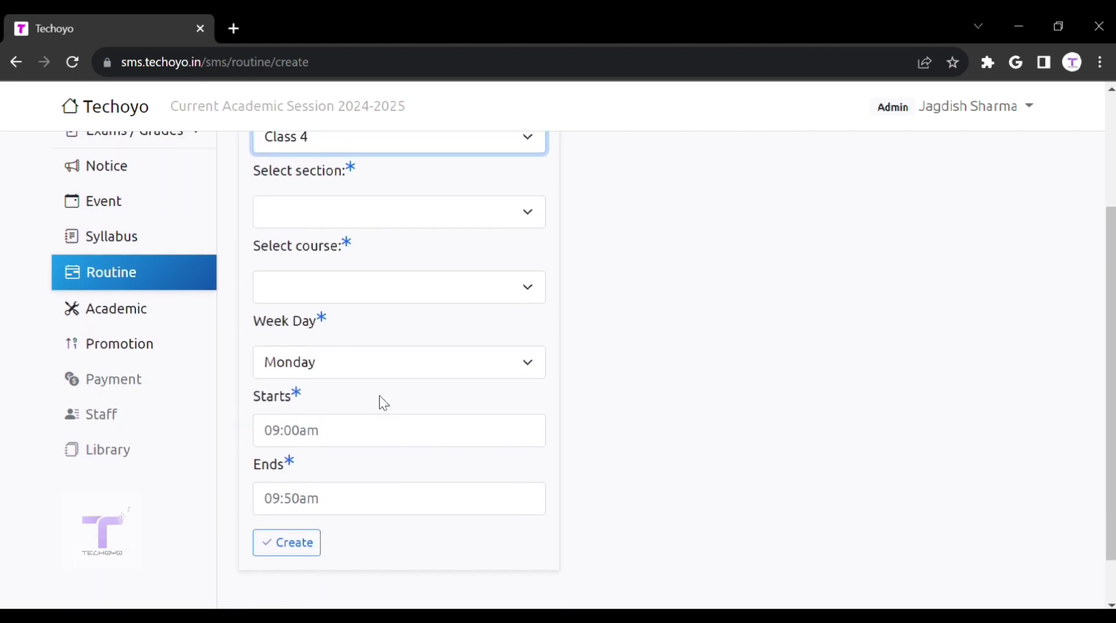
left_click(369, 217)
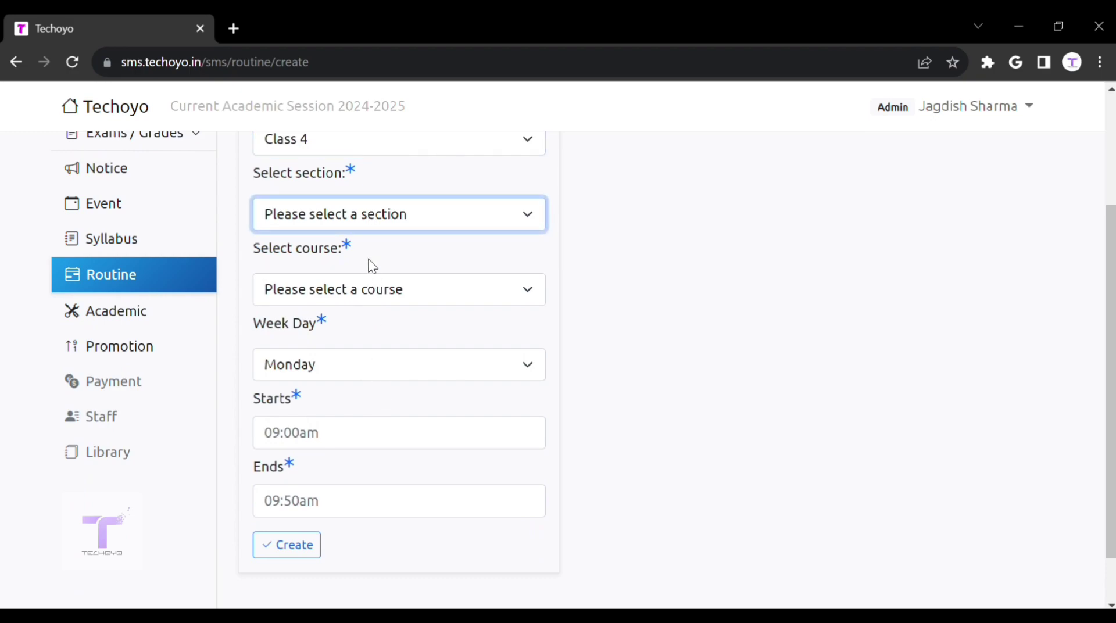
left_click(372, 264)
left_click(369, 296)
left_click(372, 344)
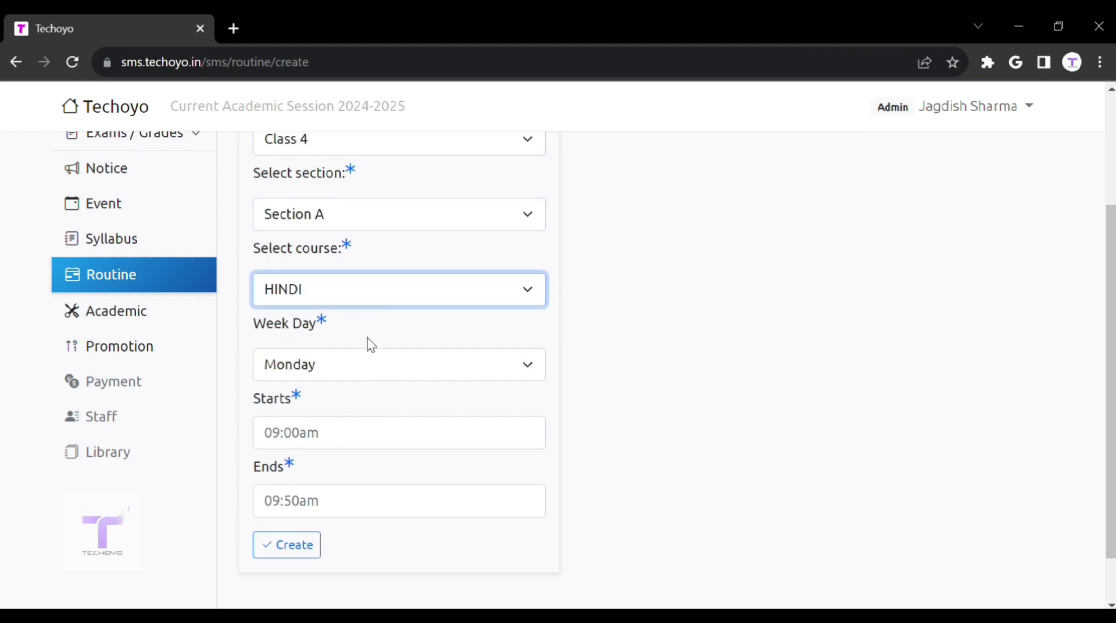
left_click(370, 367)
left_click(364, 418)
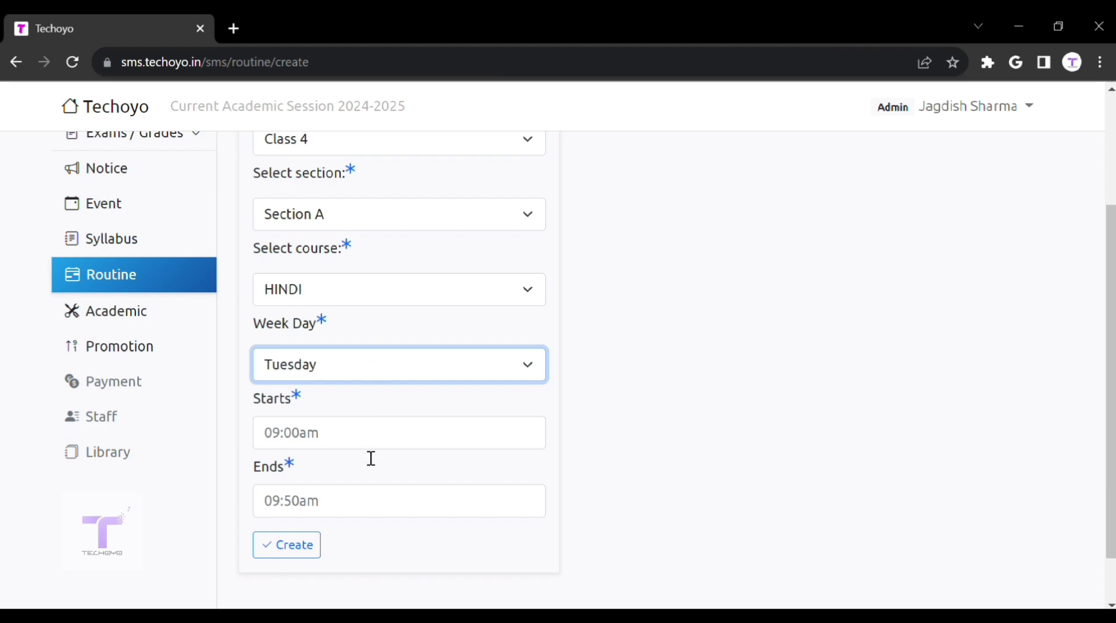
left_click(370, 446)
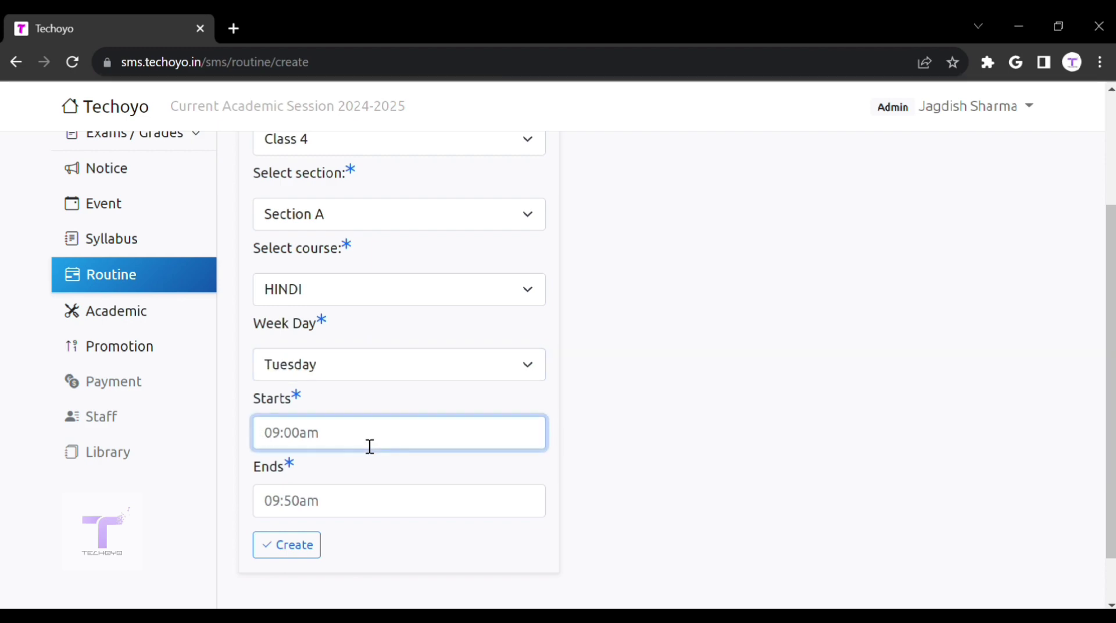
left_click(146, 330)
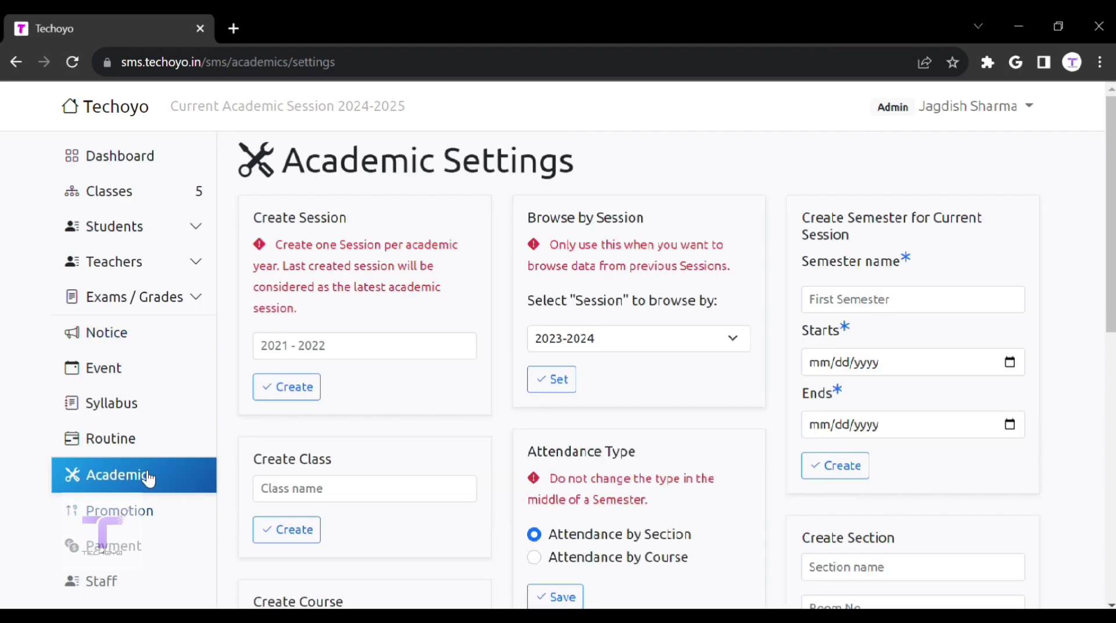
Step: Review the session, semester and class fields, then set attendance type to Attendance by Course
left_click(393, 346)
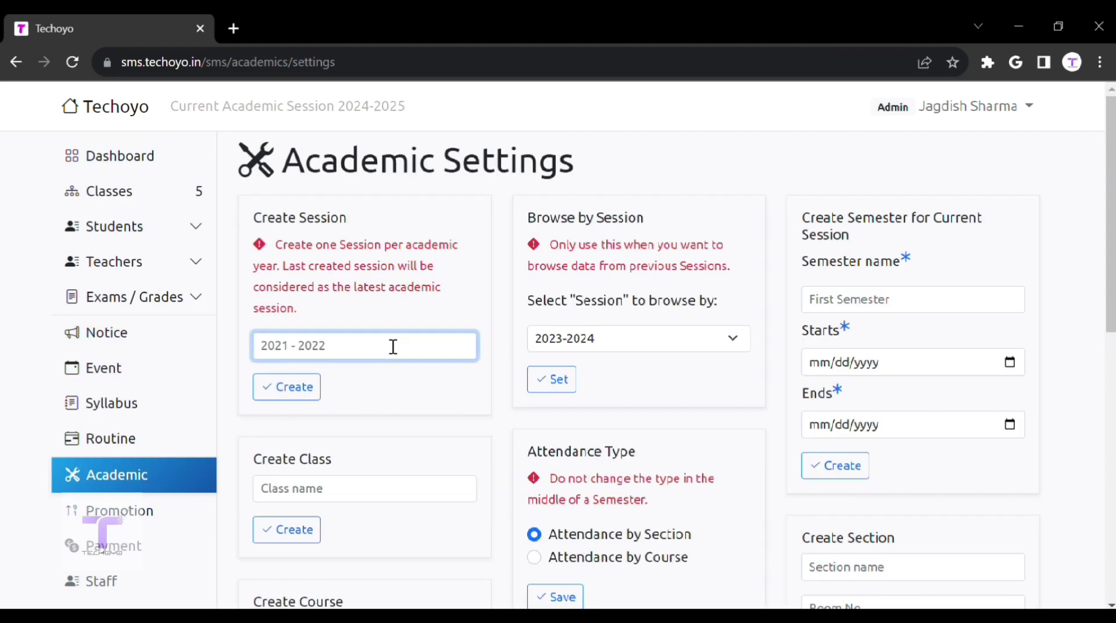
left_click(622, 348)
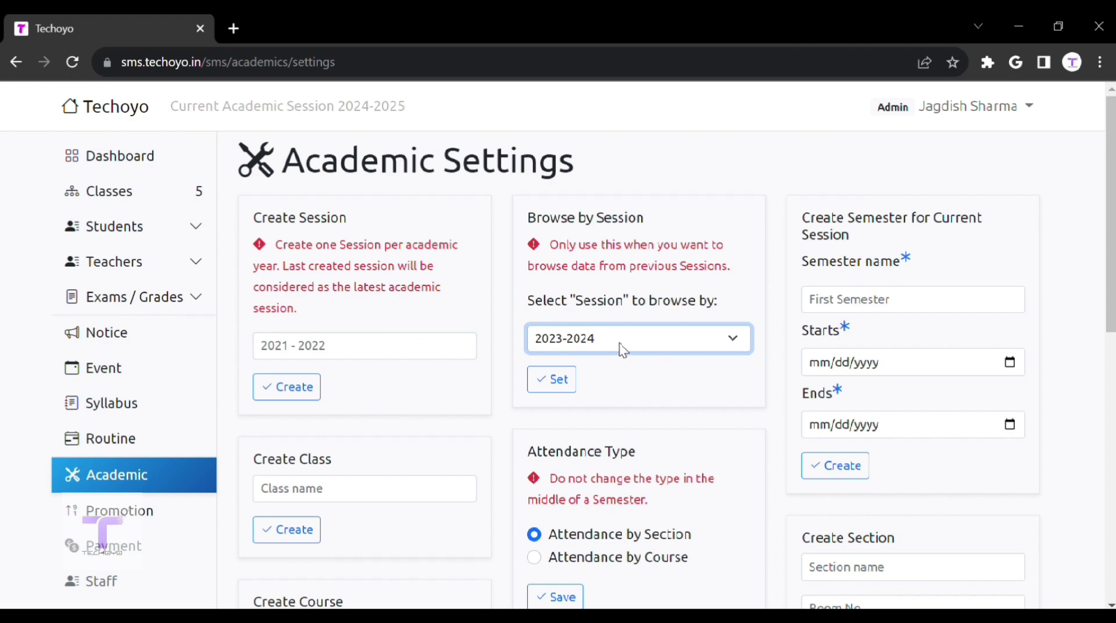
left_click(907, 303)
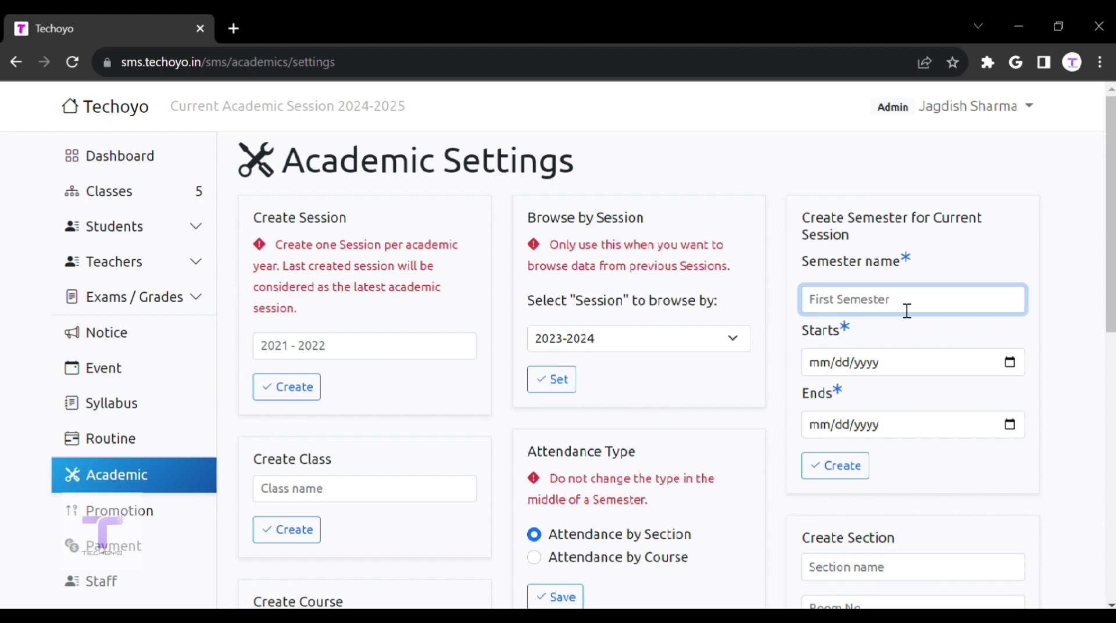
scroll(907, 311, "down", 2)
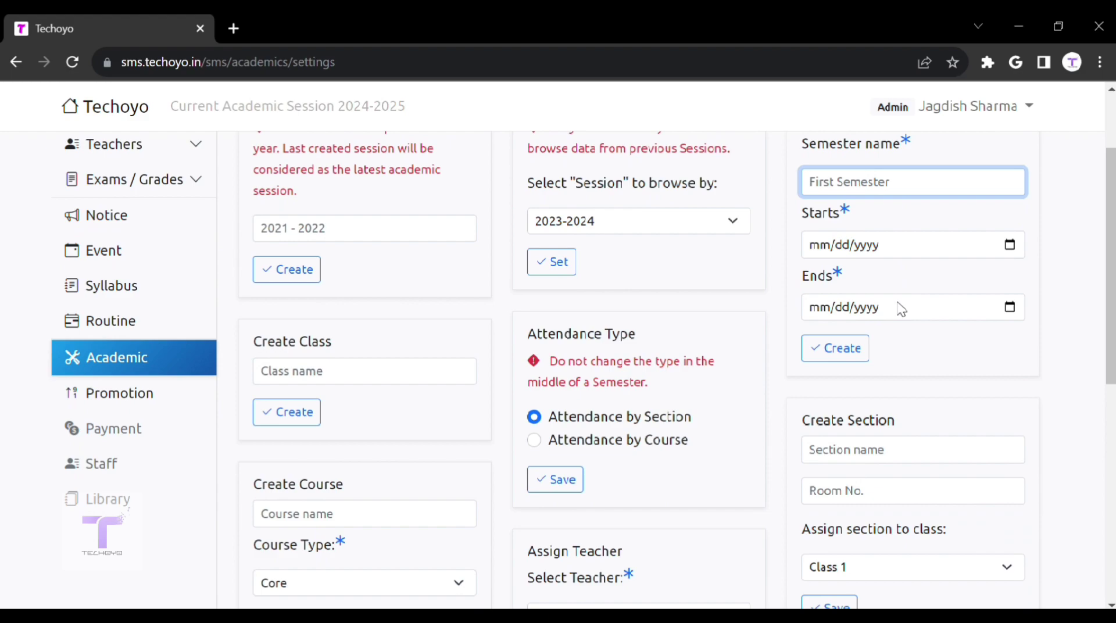
left_click(439, 371)
scroll(439, 370, "down", 2)
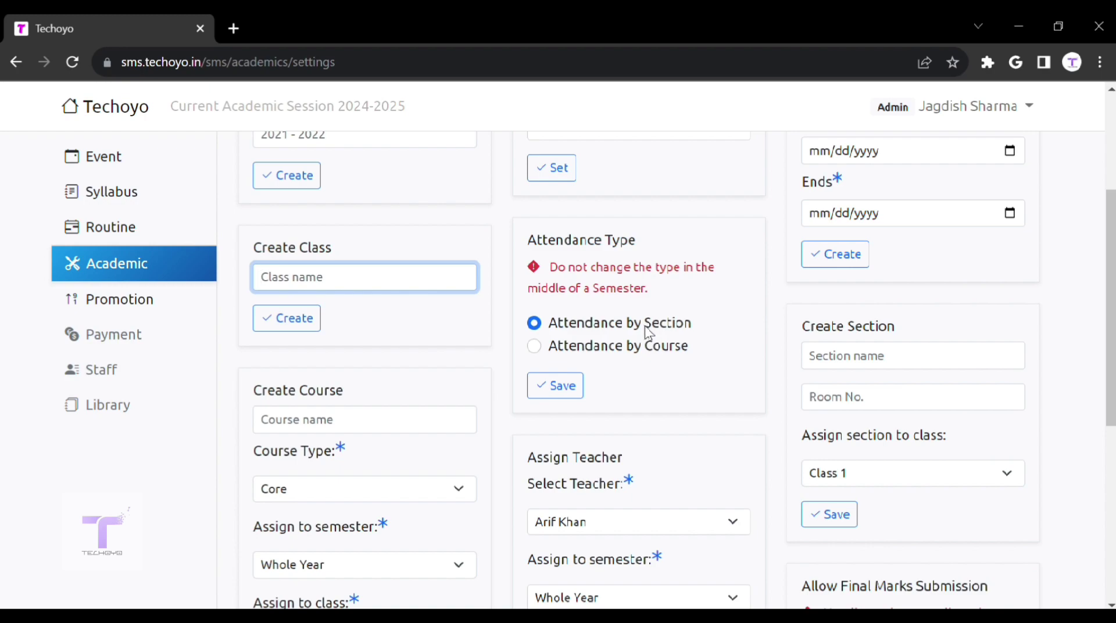
left_click_drag(577, 325, 693, 339)
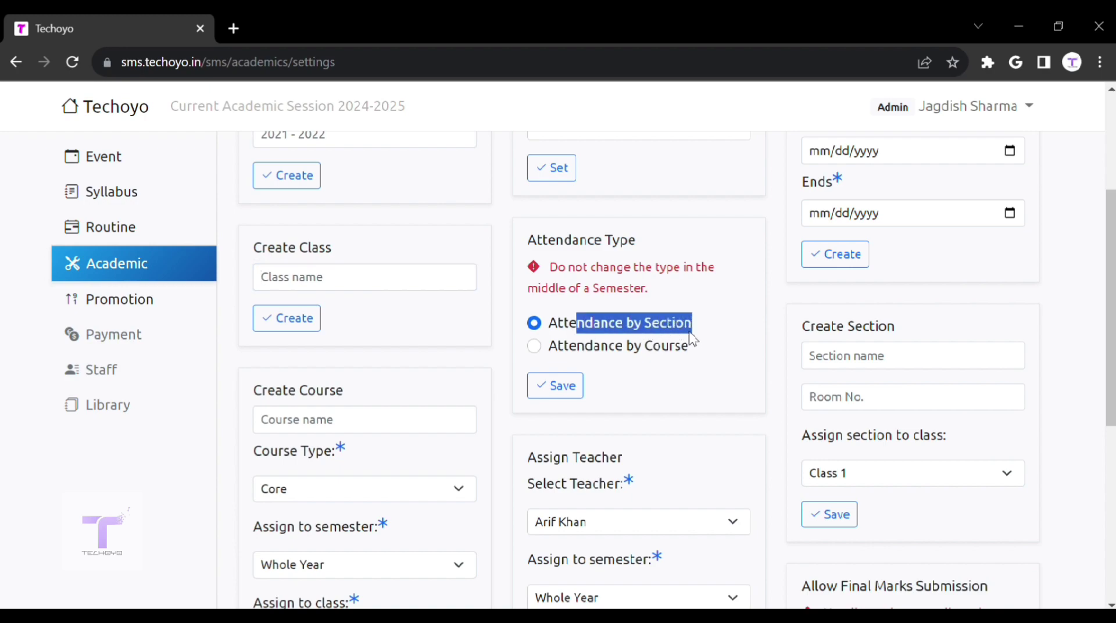
left_click(542, 351)
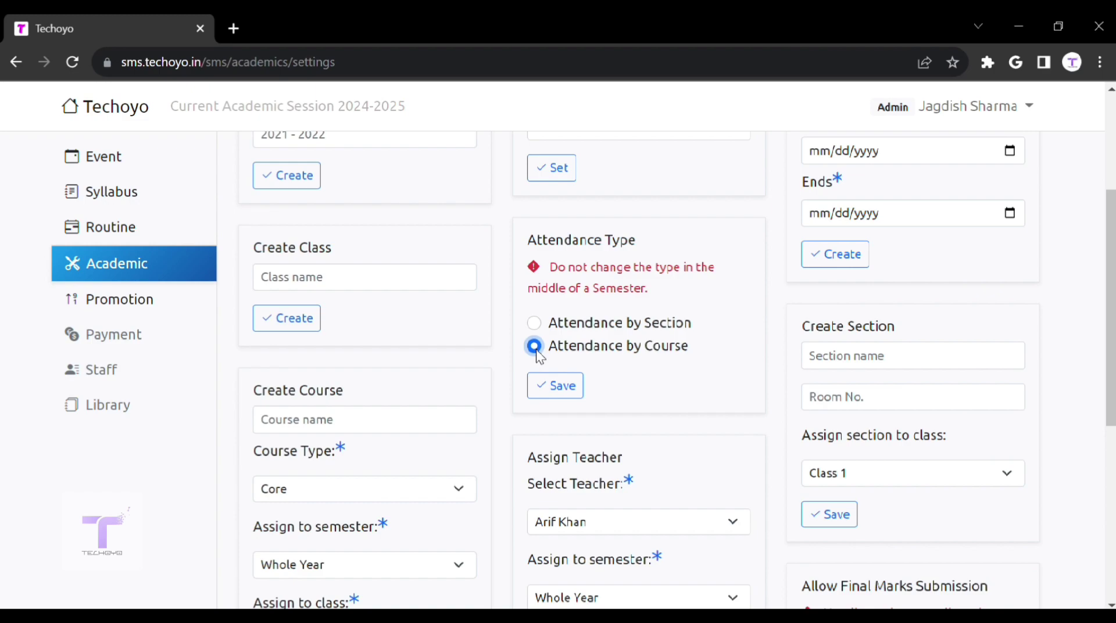
Step: Step through the Section, Room No. and Course fields, leaving Core, Whole Year and Class 1 preset
left_click(912, 362)
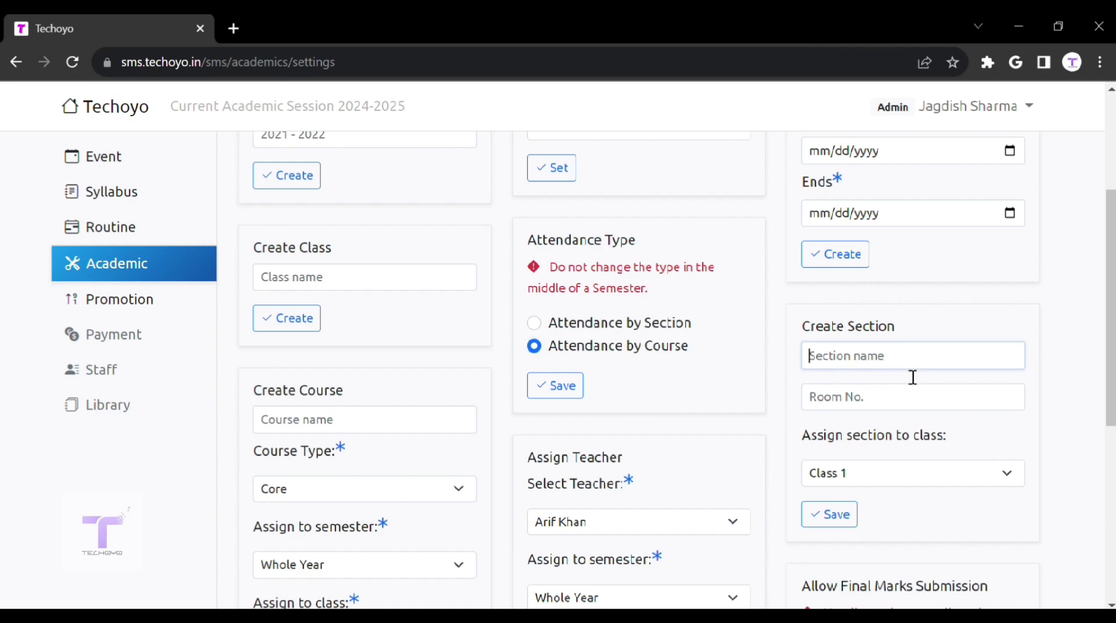
scroll(912, 372, "down", 2)
left_click(875, 314)
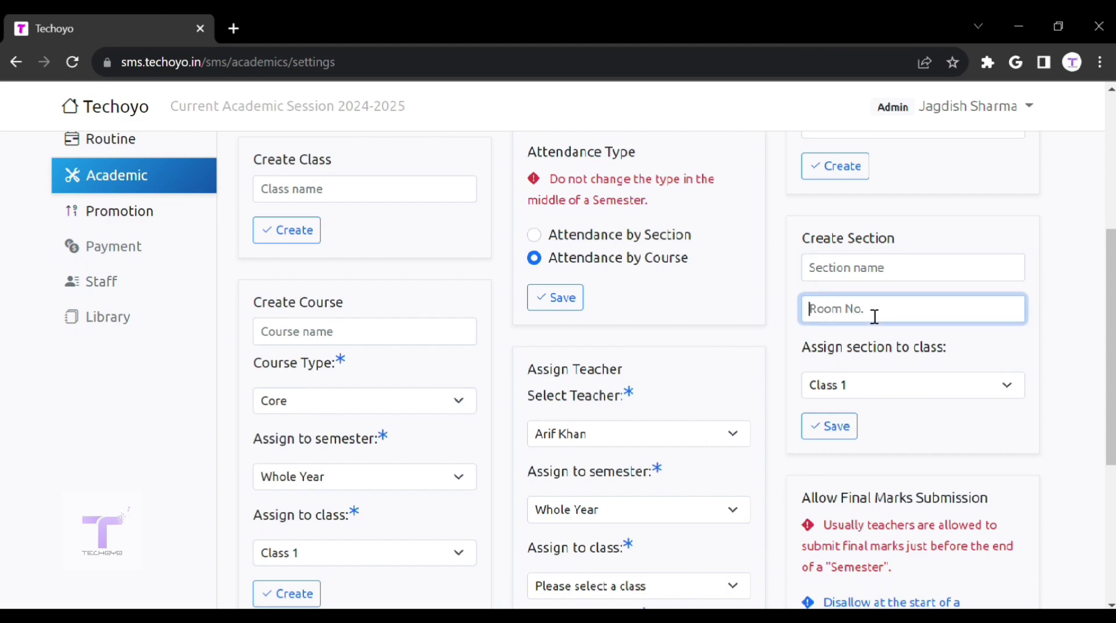
left_click(381, 340)
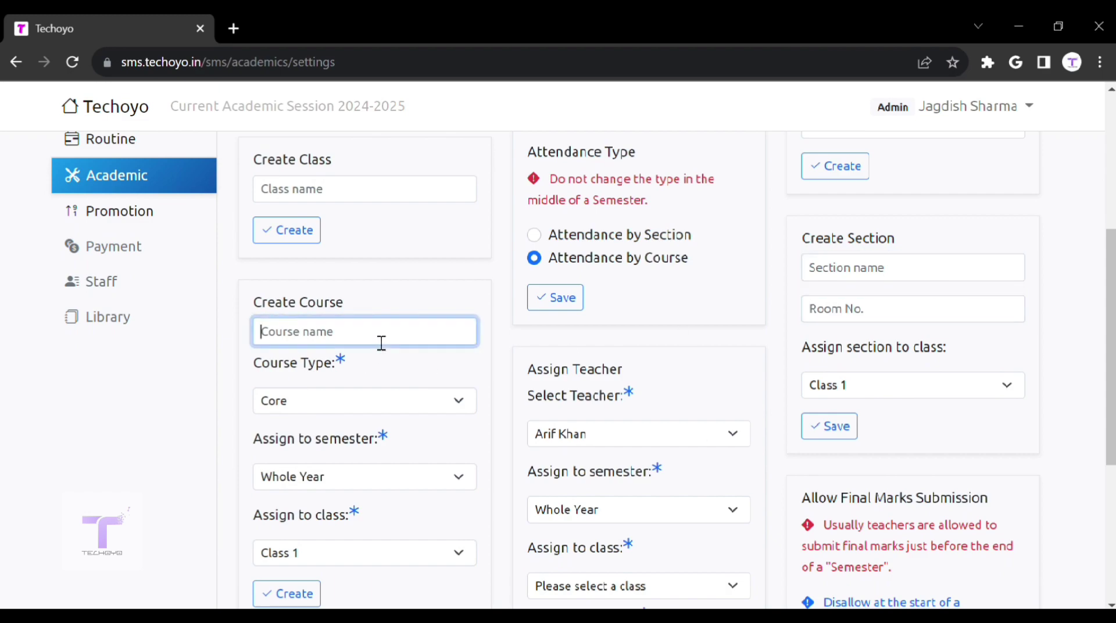
scroll(382, 344, "down", 1)
key("Tab")
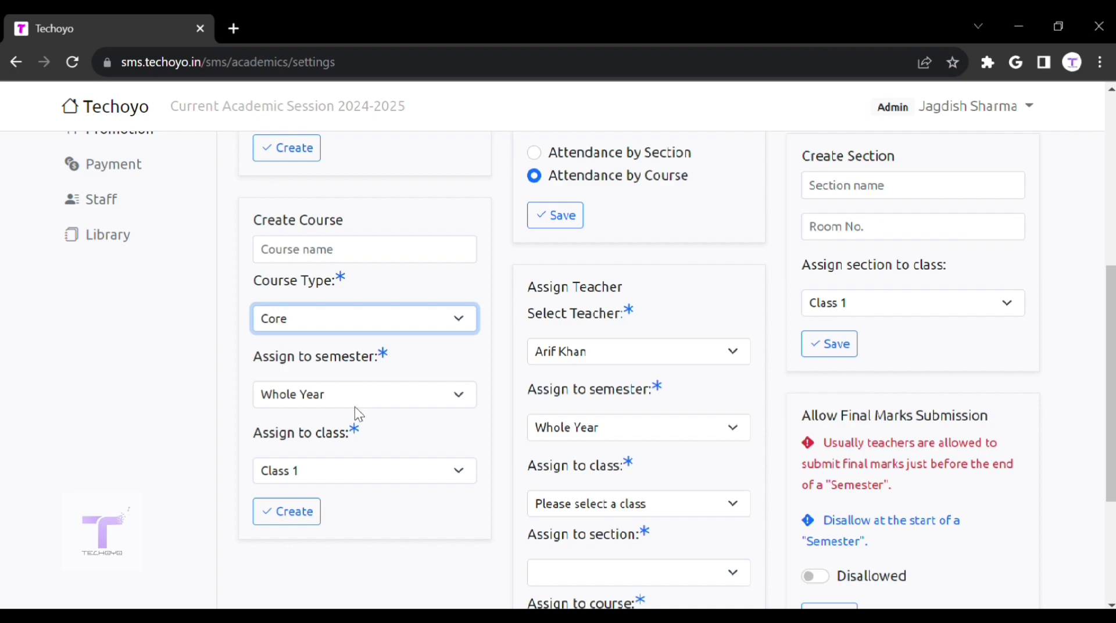
key("Tab")
key("Tab")
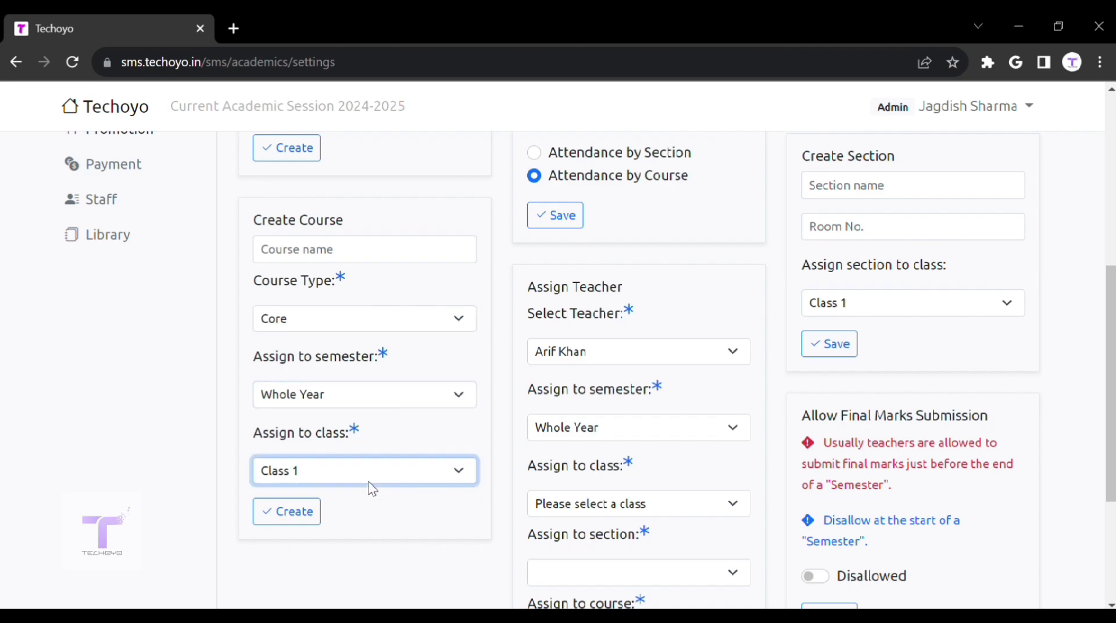
Step: Assign a different teacher to Whole Year, Class 5, Section B, course HINDI
left_click(735, 345)
scroll(669, 306, "down", 2)
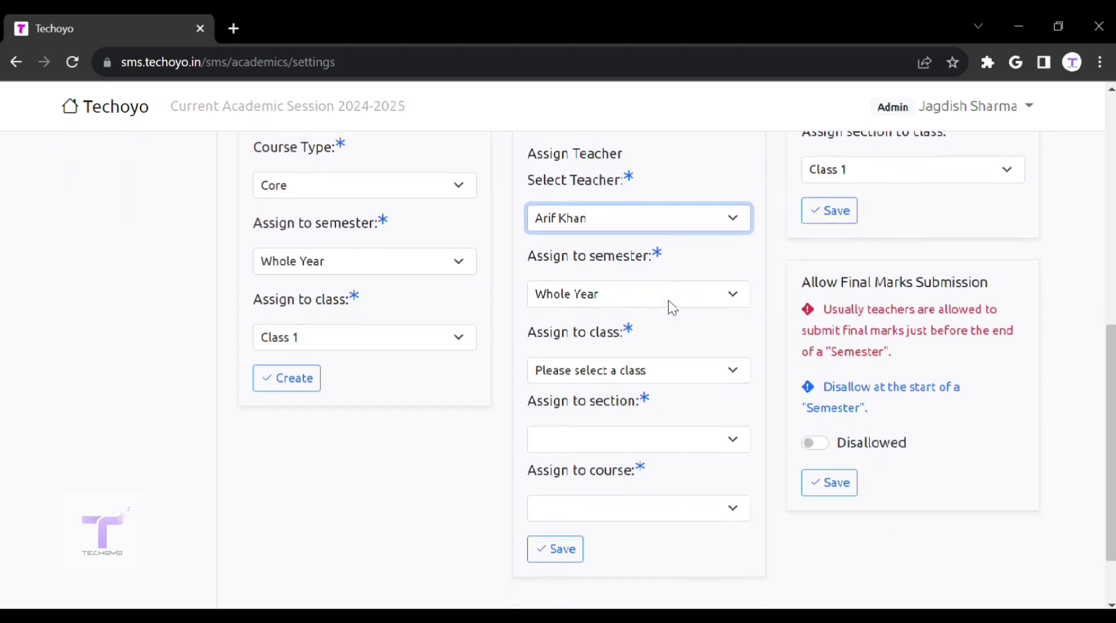
left_click(638, 247)
left_click(630, 282)
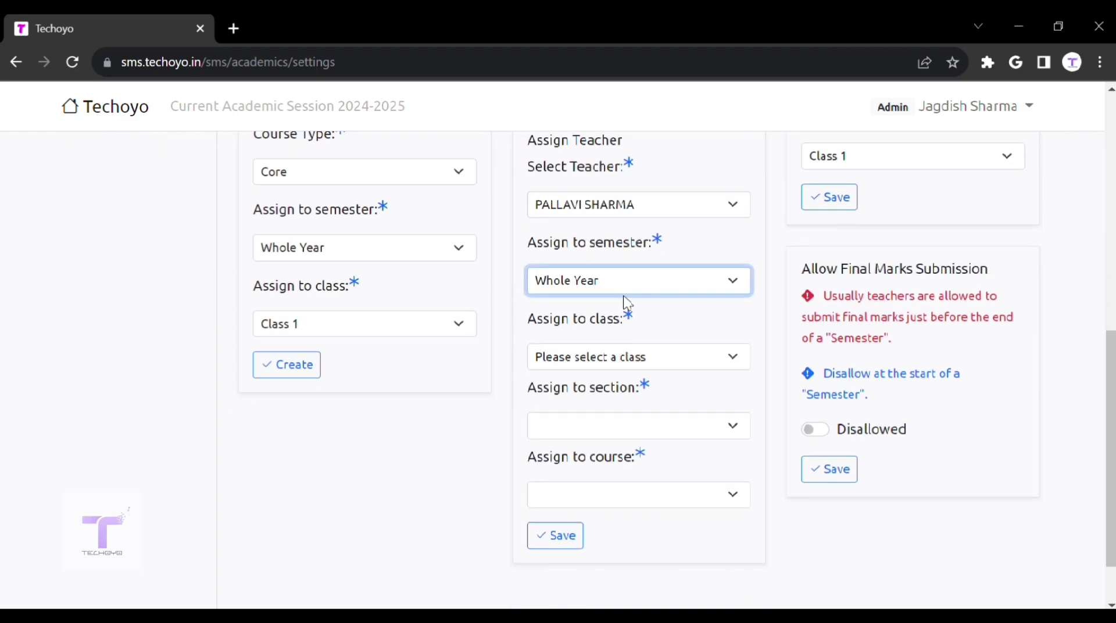
left_click(624, 365)
left_click(616, 457)
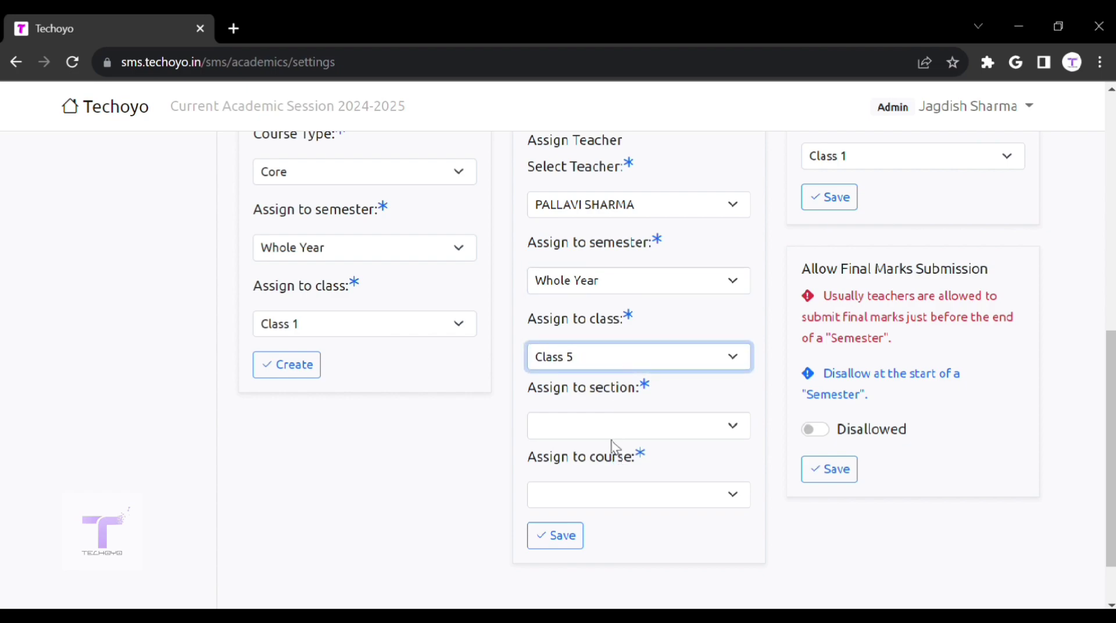
left_click(615, 433)
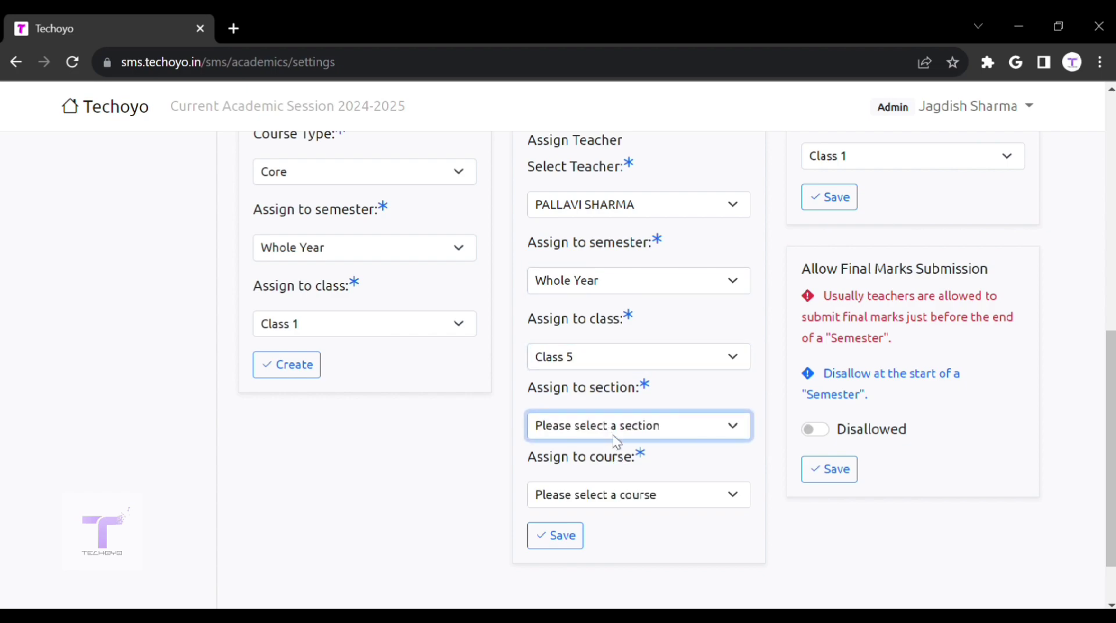
left_click(620, 474)
left_click(619, 492)
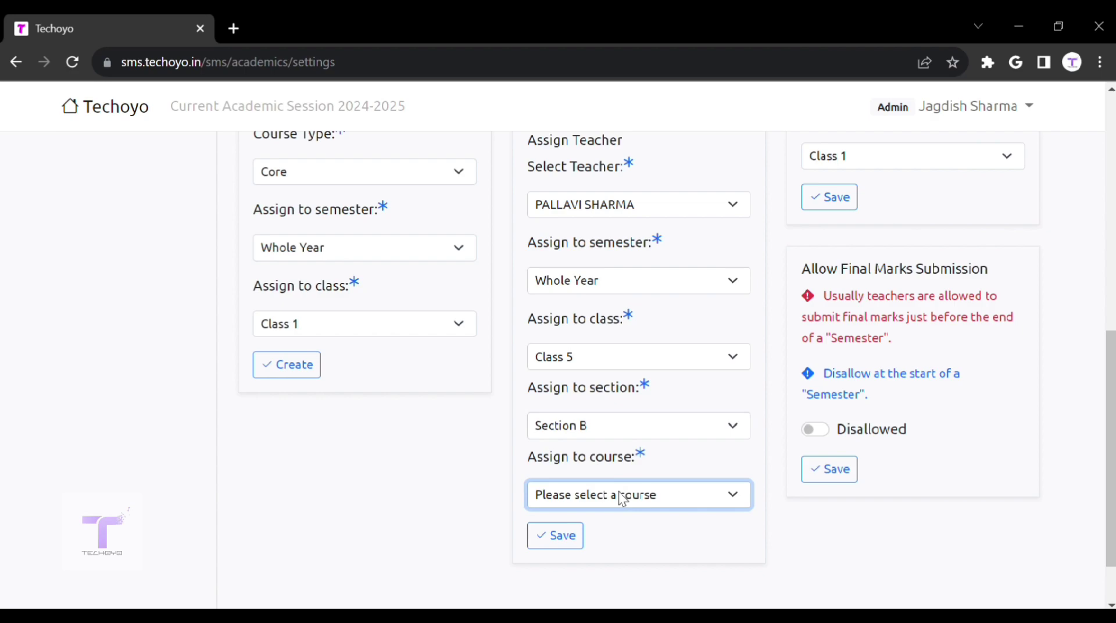
left_click(619, 531)
scroll(762, 410, "up", 1)
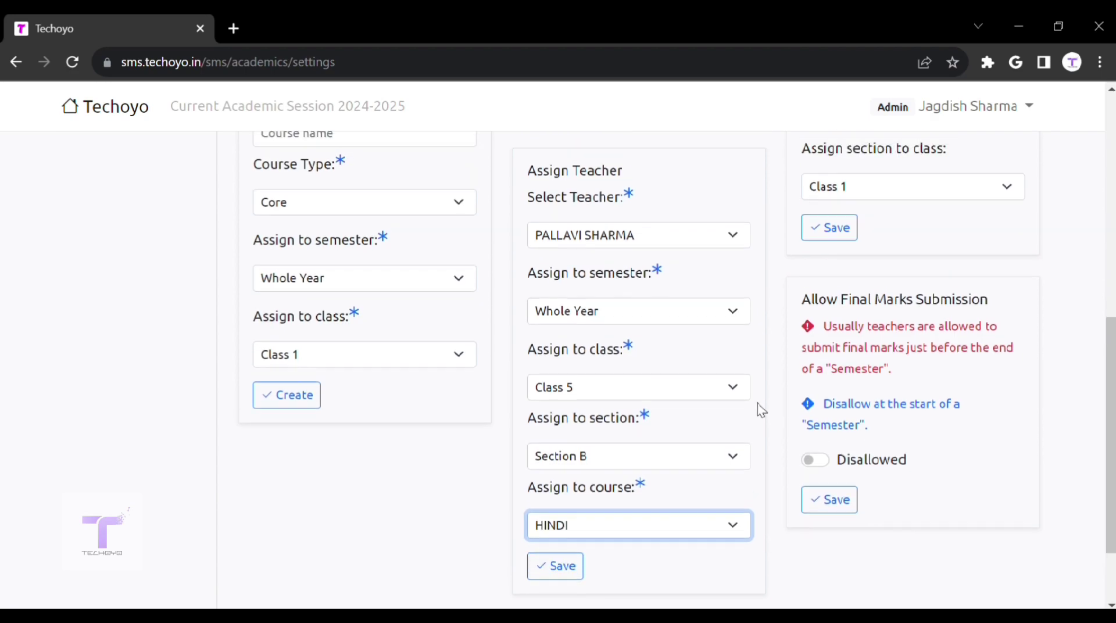
scroll(838, 422, "down", 1)
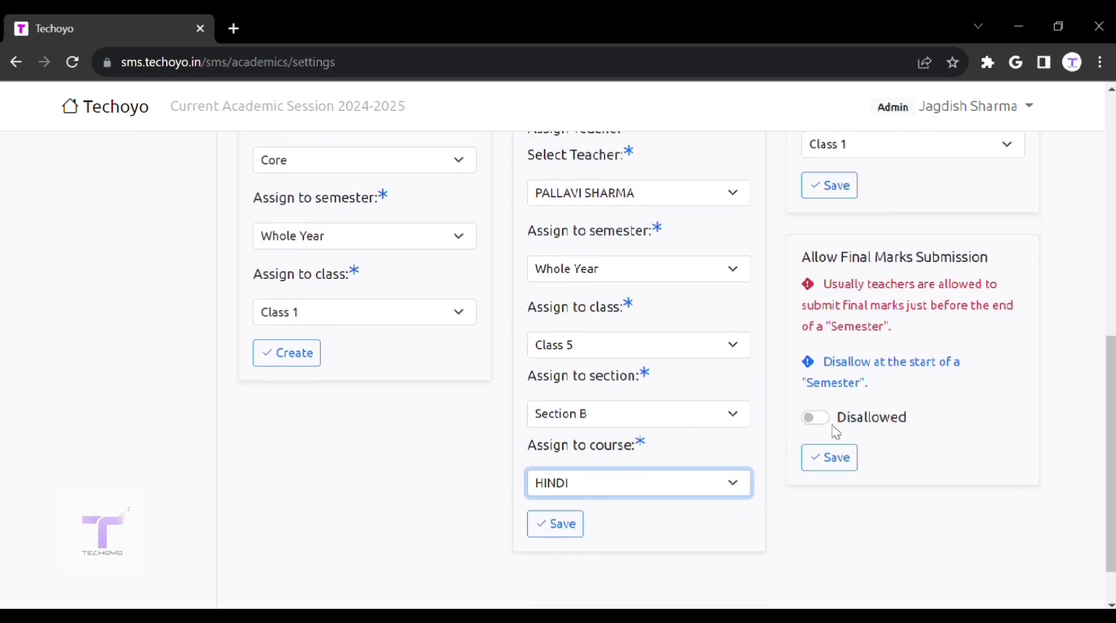
Step: Toggle Allow Final Marks Submission on and back off, then go to Promote Class Section
triple_click(813, 269)
left_click_drag(988, 257, 820, 264)
left_click(878, 329)
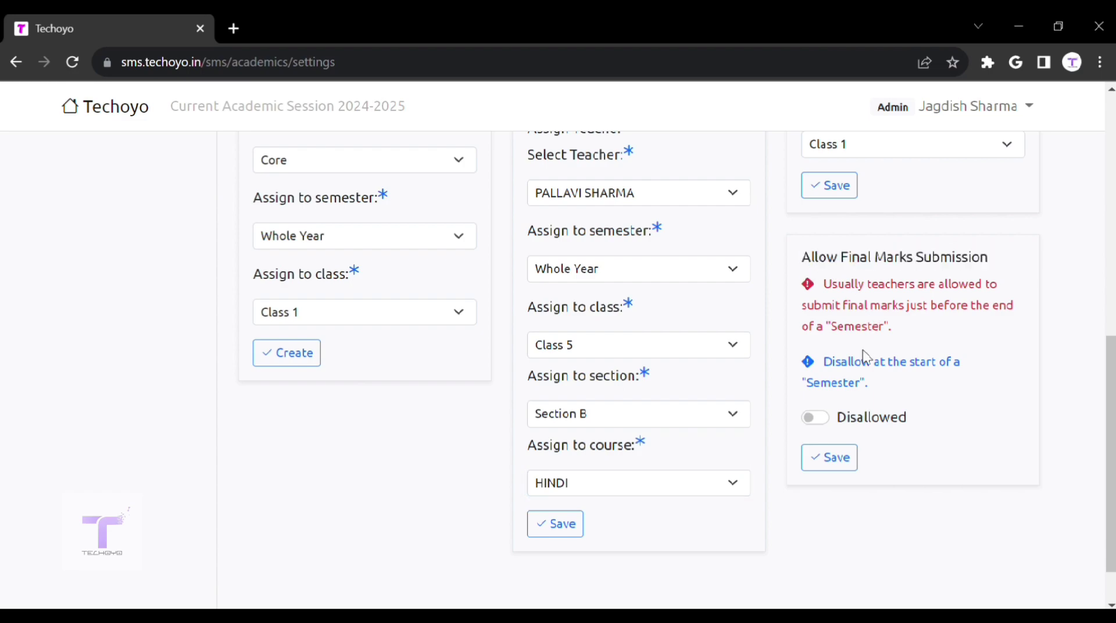
left_click(826, 420)
left_click(828, 420)
scroll(892, 338, "up", 10)
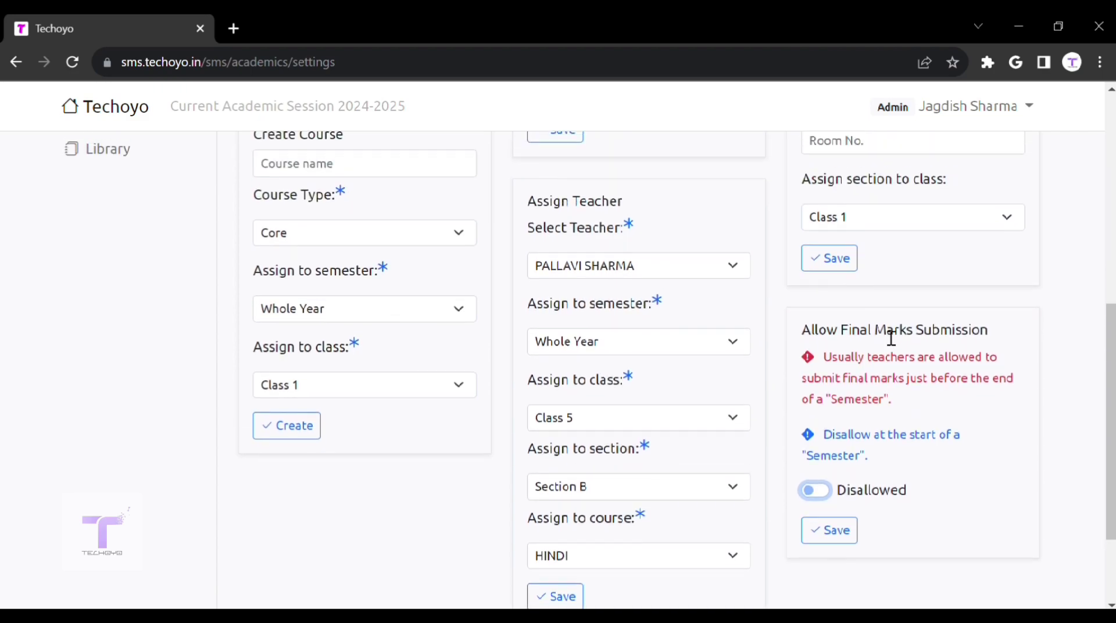
left_click(168, 514)
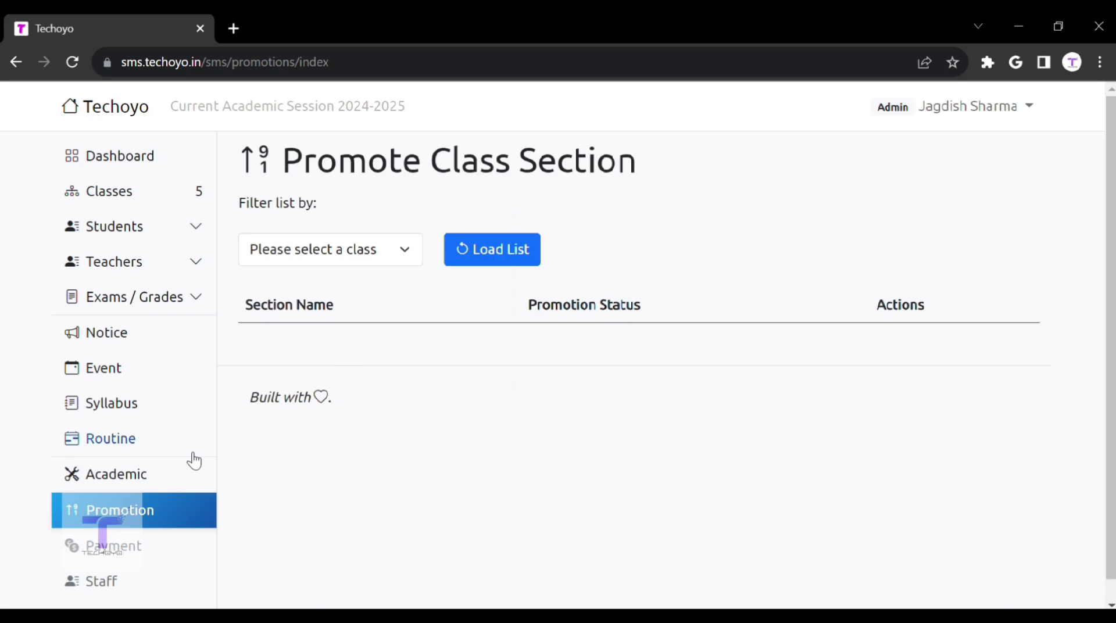
Step: Log out of the admin account and sign in with the teacher's e-mail and password
left_click(1028, 107)
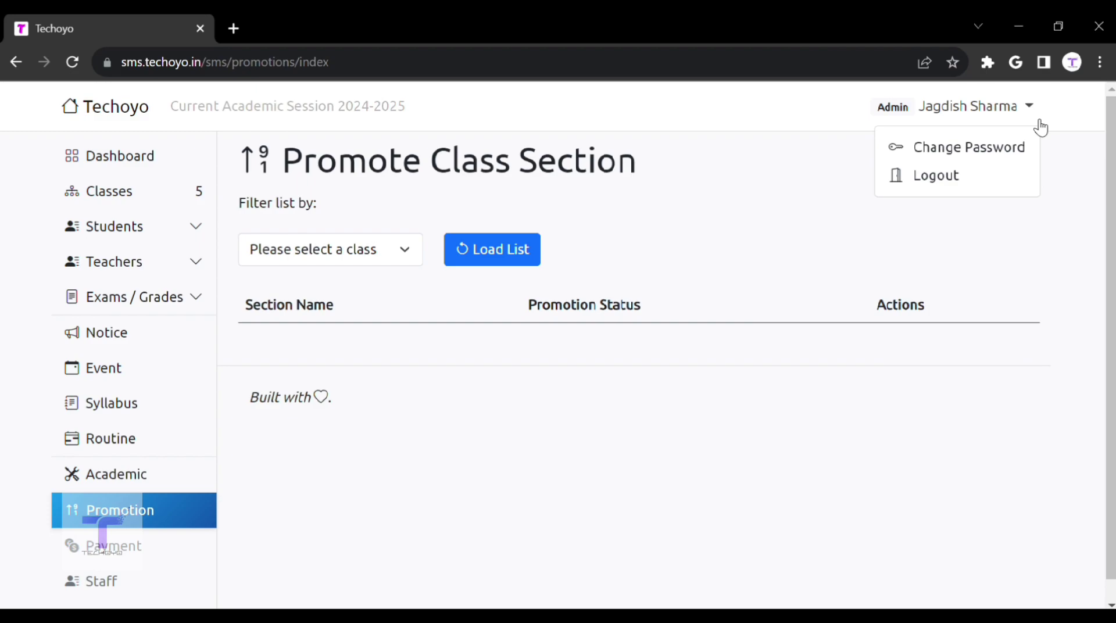
left_click(1000, 181)
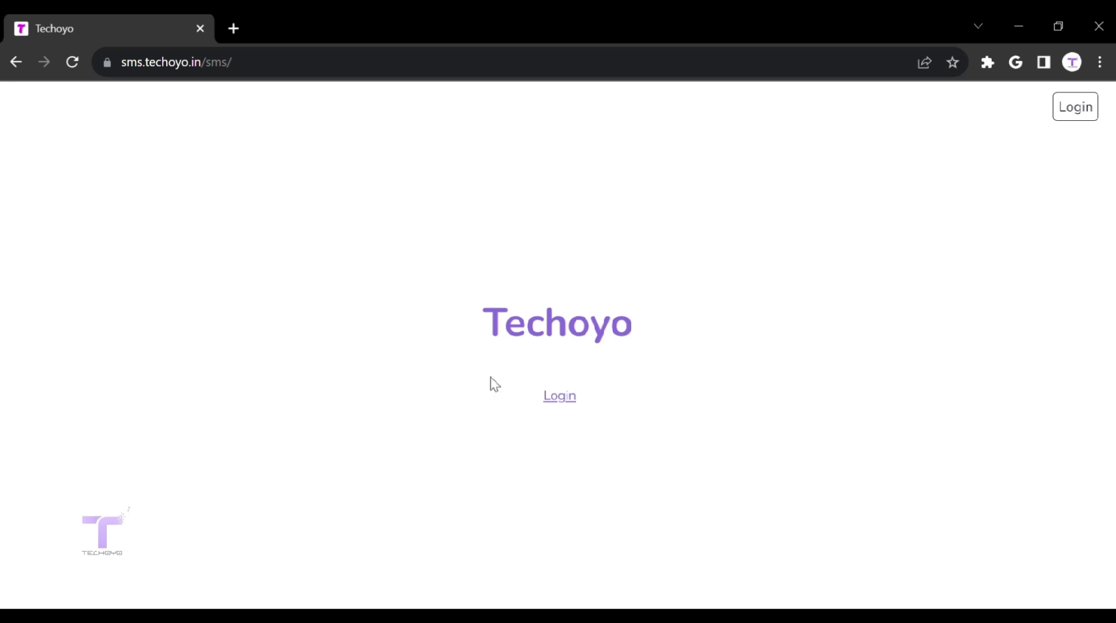
left_click(559, 397)
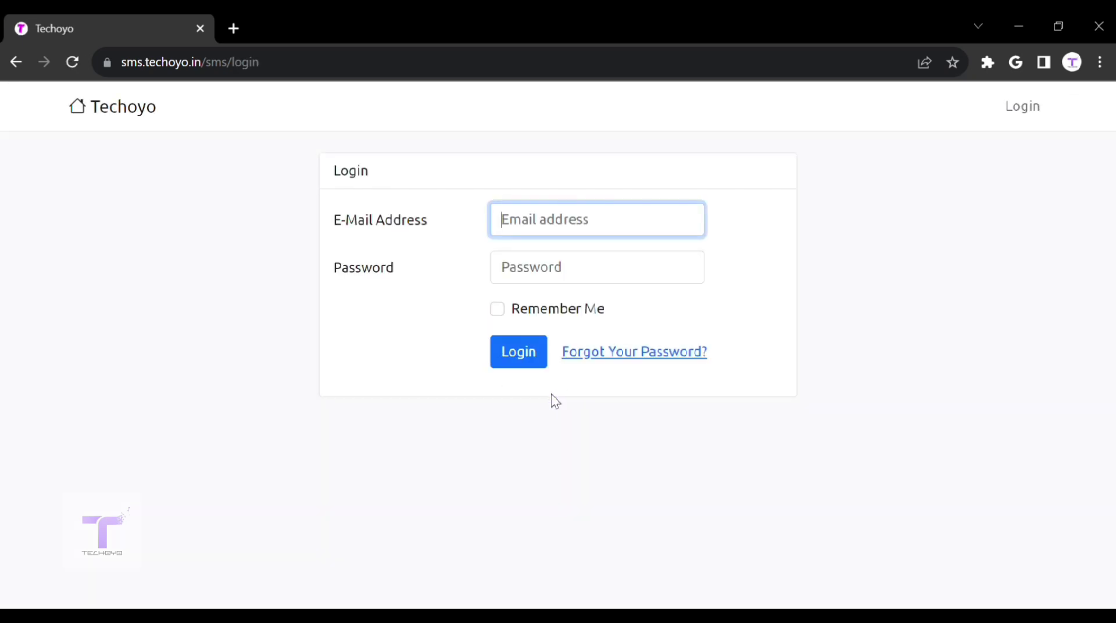
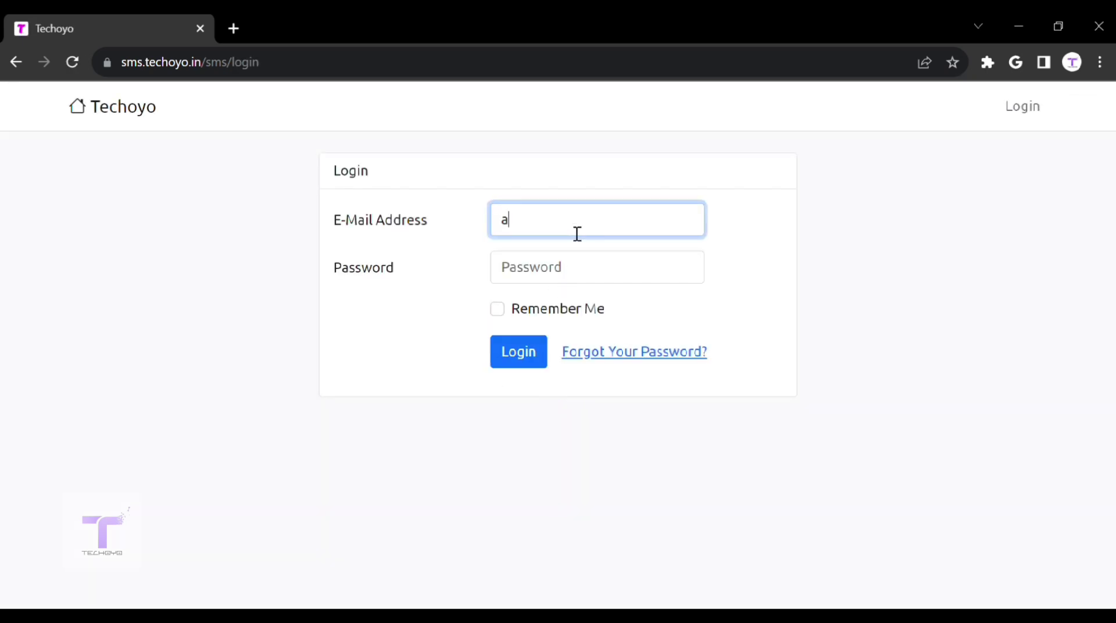
left_click(668, 276)
type("12345678")
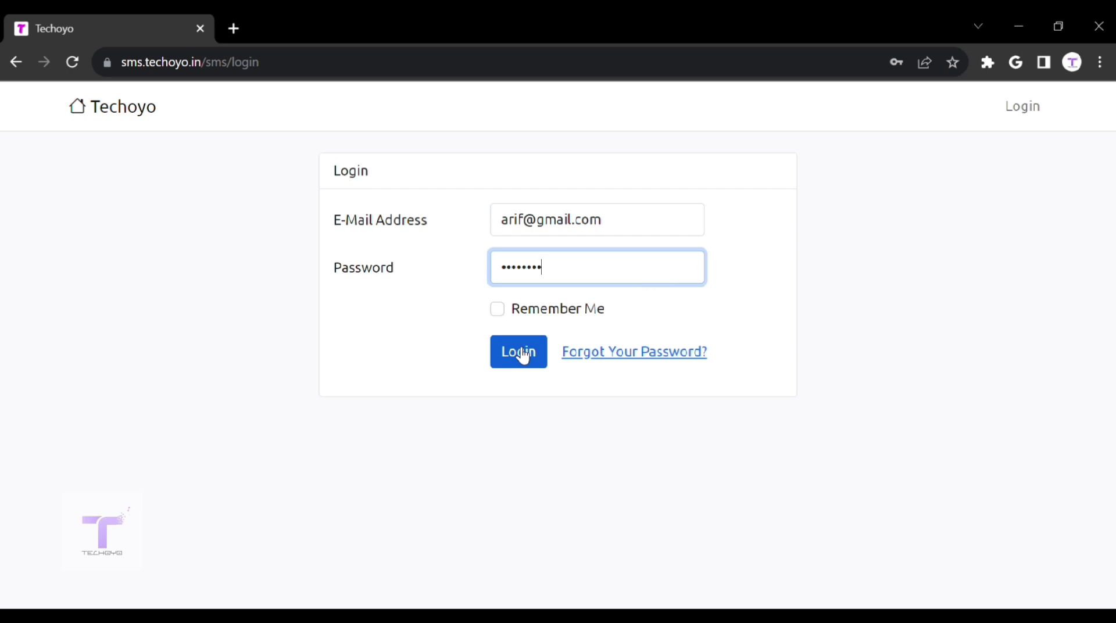
left_click(523, 356)
Step: Expand Teachers in the sidebar and open My Courses, listing HINDI and SOCIAL
left_click(705, 324)
left_click_drag(705, 324, 119, 261)
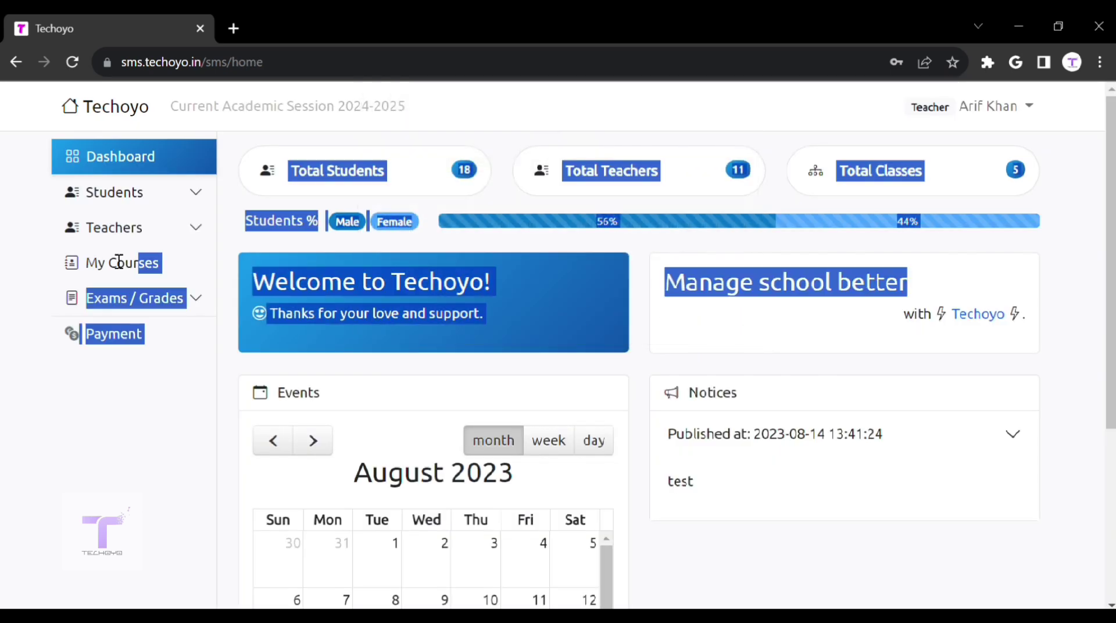
left_click(195, 408)
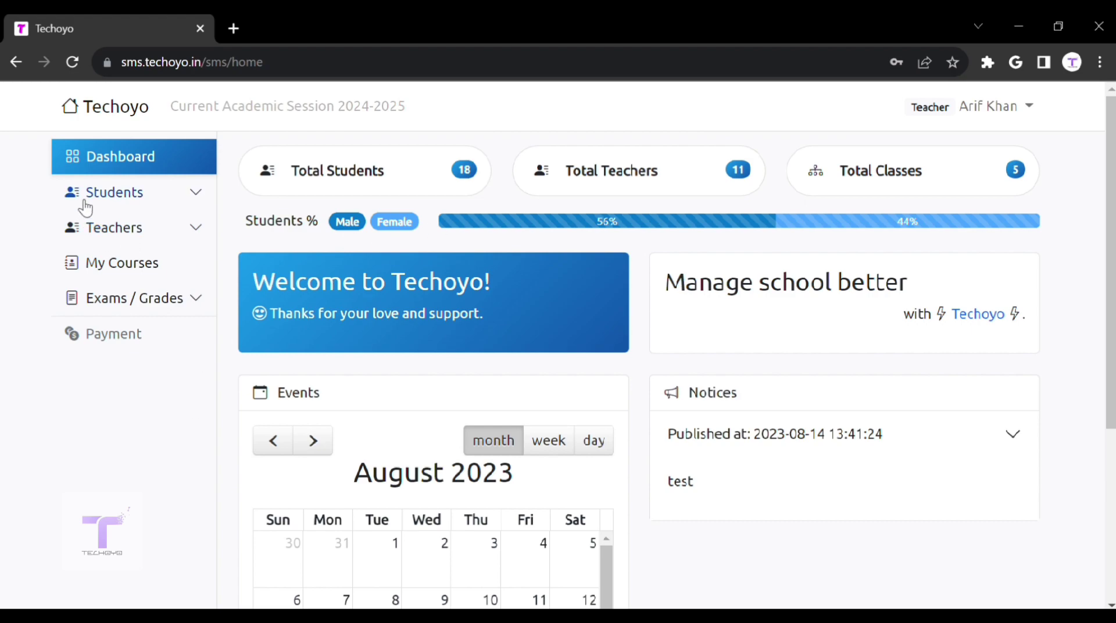
scroll(775, 428, "down", 3)
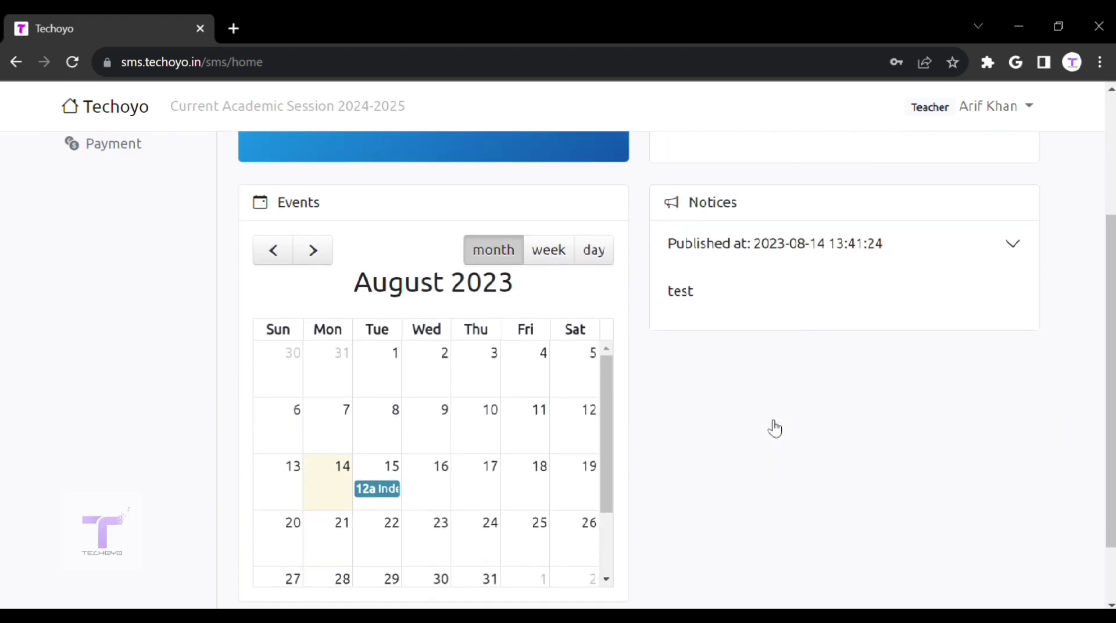
scroll(775, 429, "down", 2)
scroll(773, 429, "up", 5)
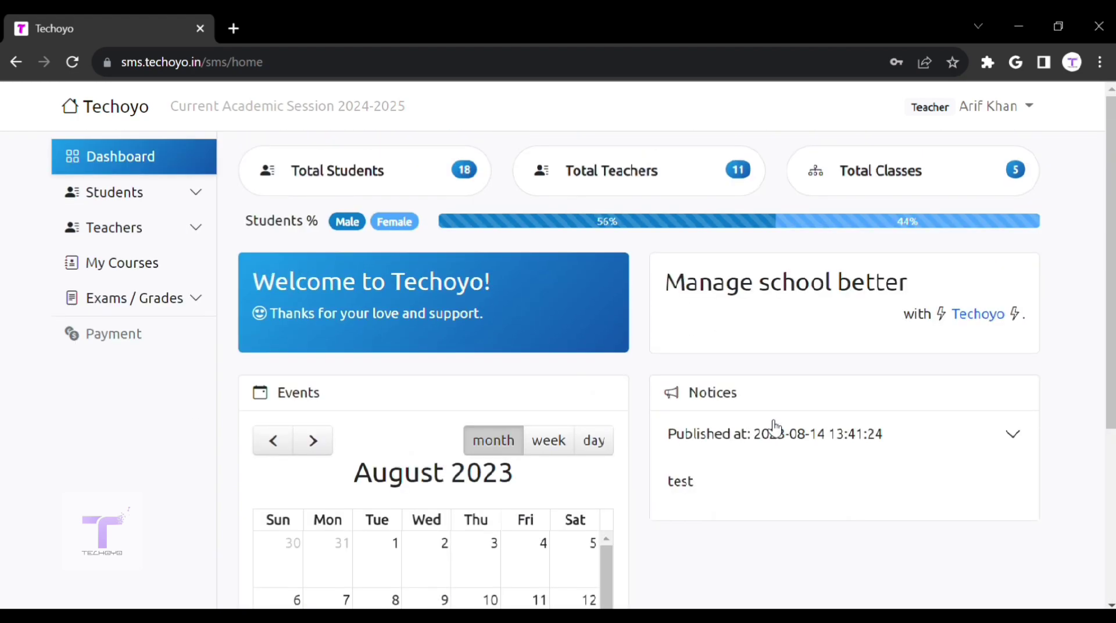
left_click(186, 196)
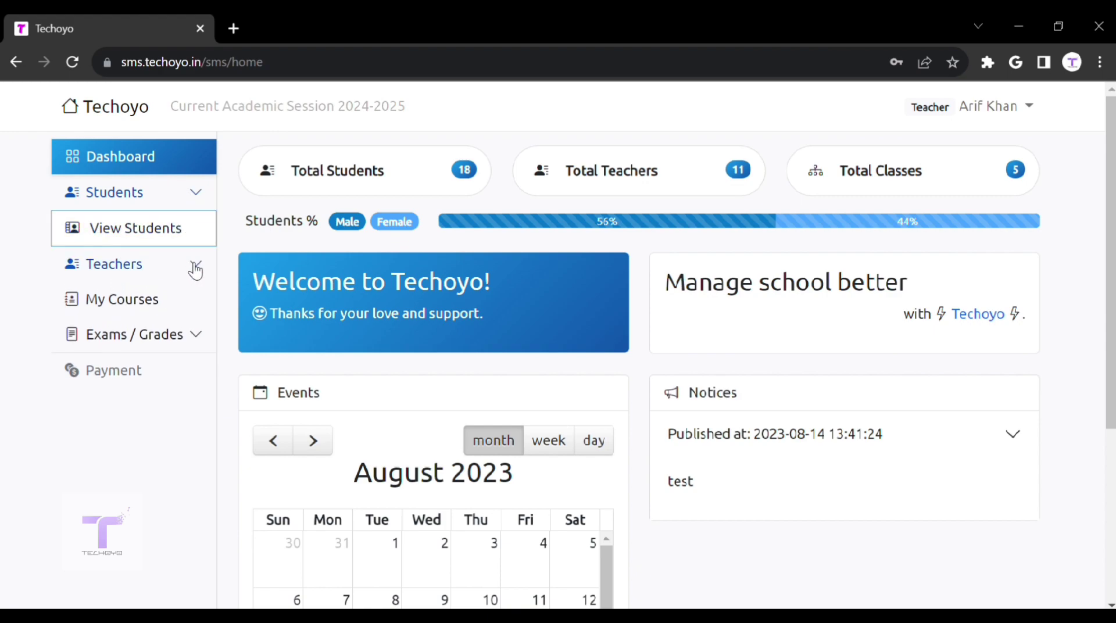
left_click(196, 268)
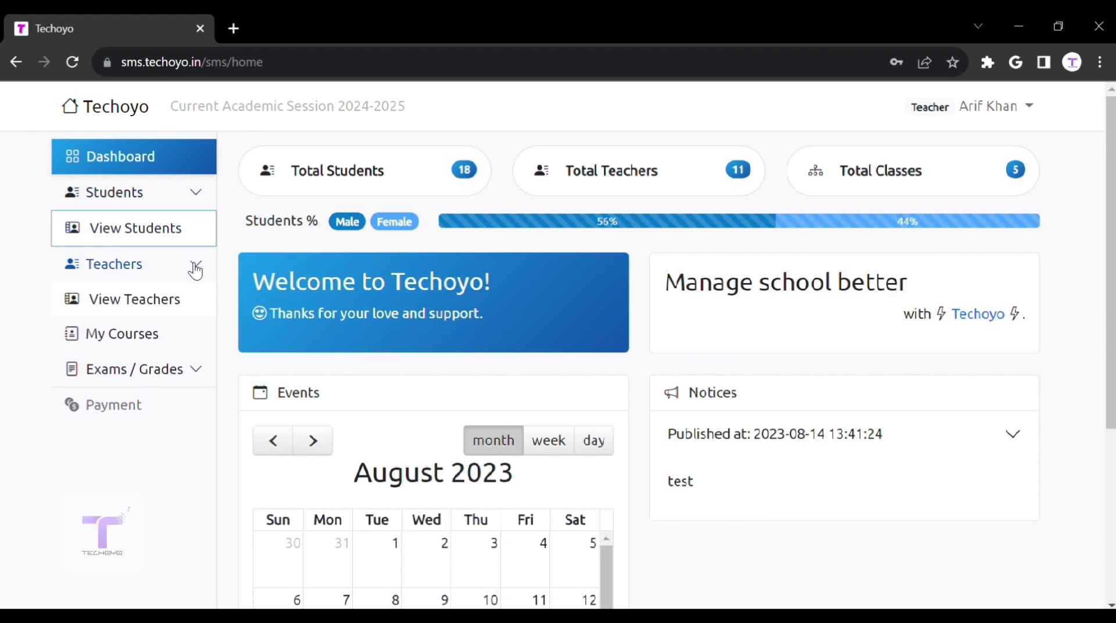
left_click(167, 339)
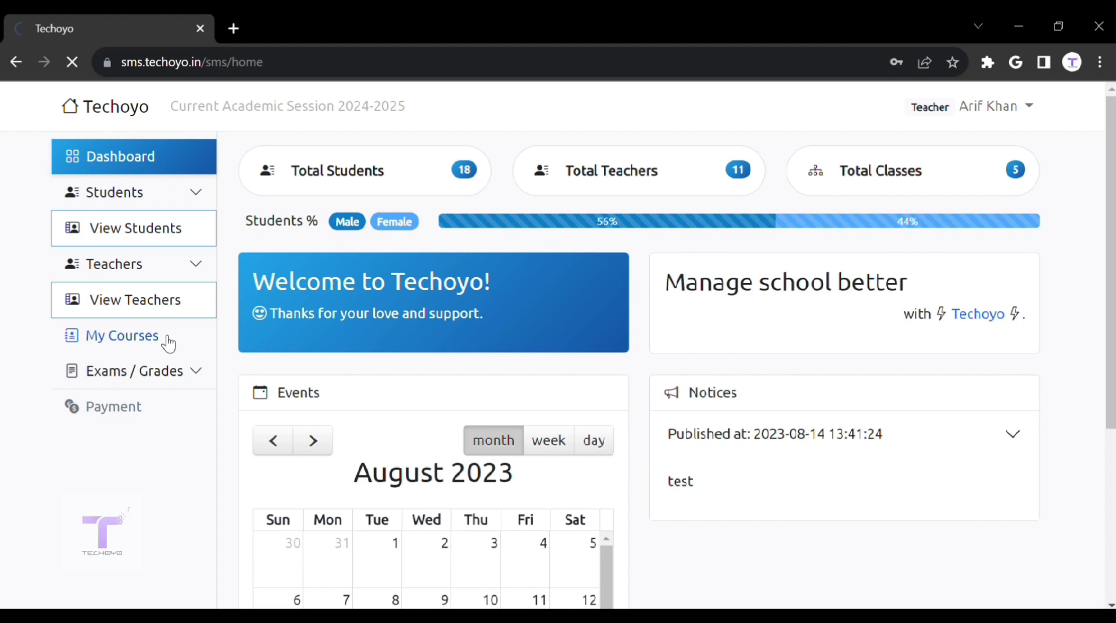
Step: Take attendance for HINDI, Class 4 Section A, submitting all four students as present
left_click(704, 295)
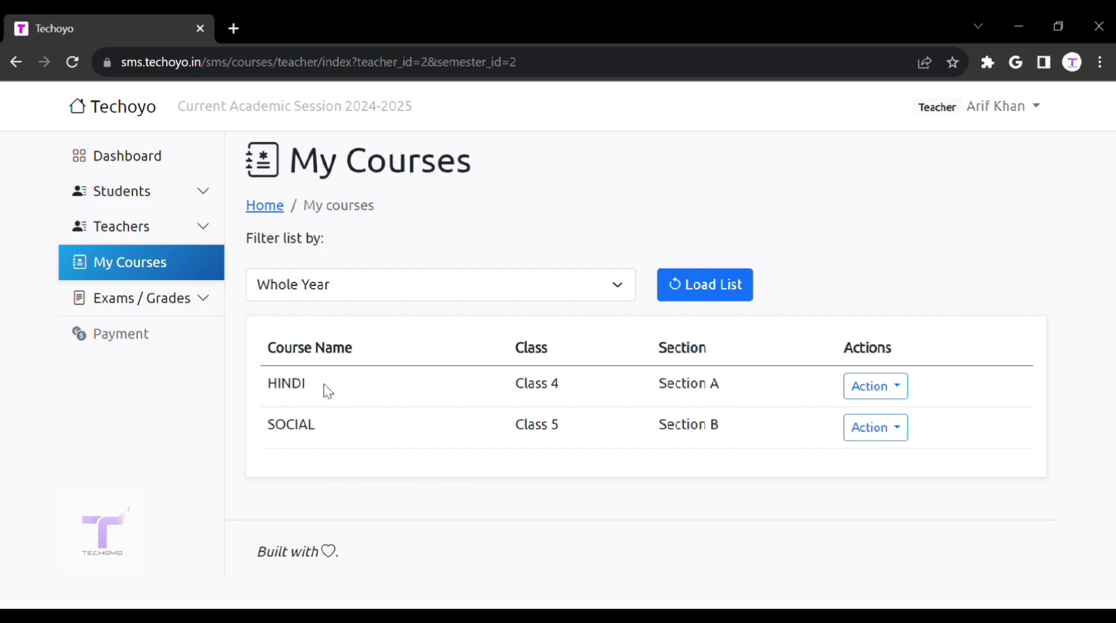
left_click_drag(236, 394, 364, 397)
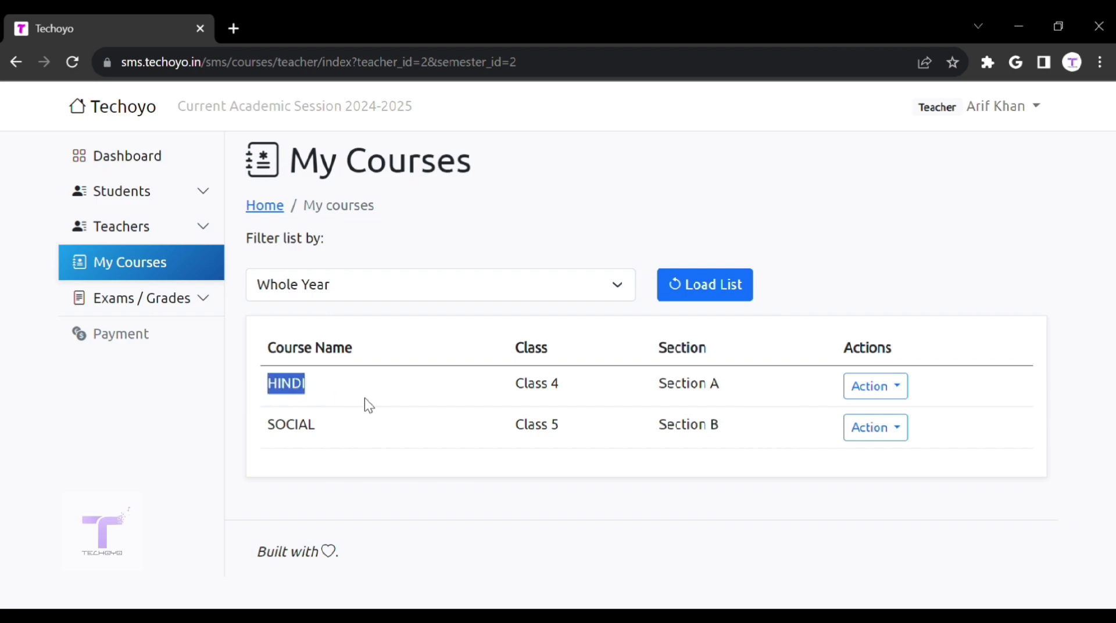
left_click(881, 393)
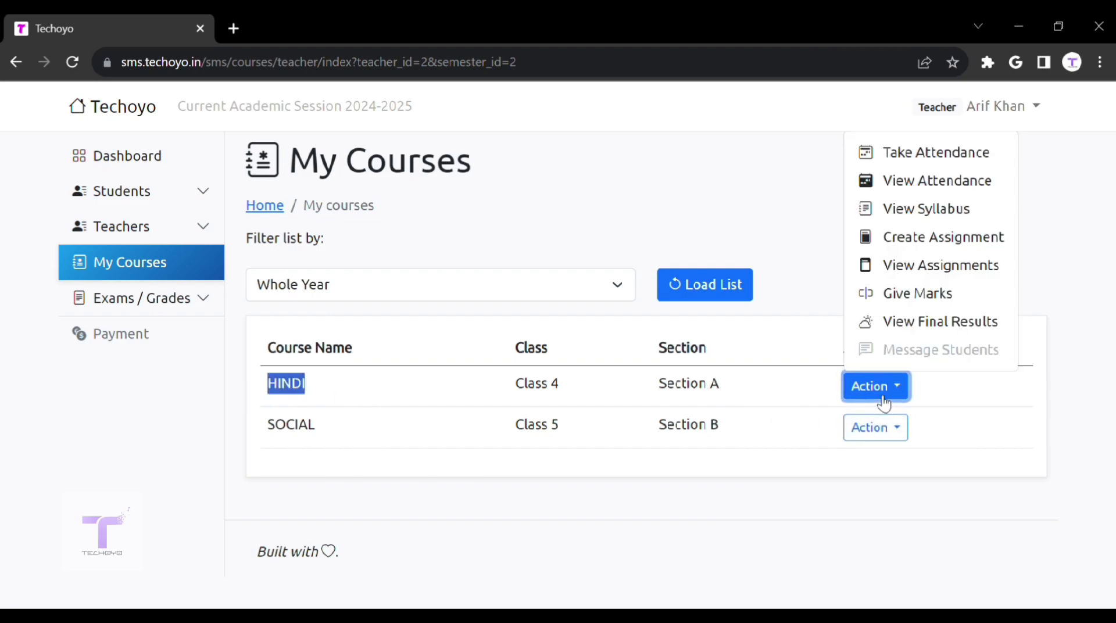
left_click(903, 166)
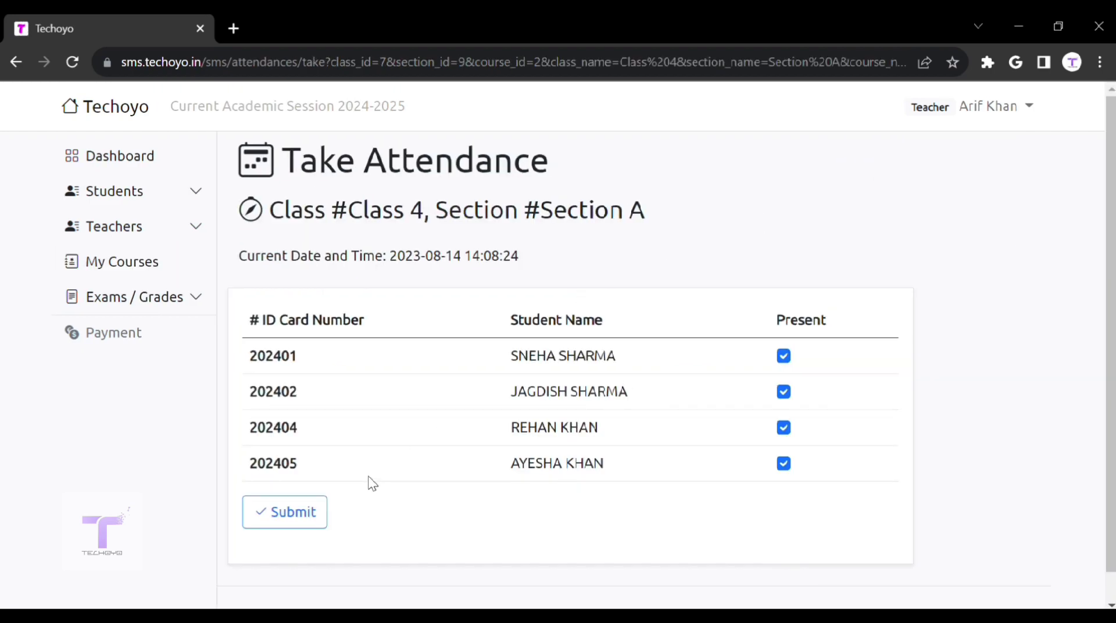
left_click(317, 526)
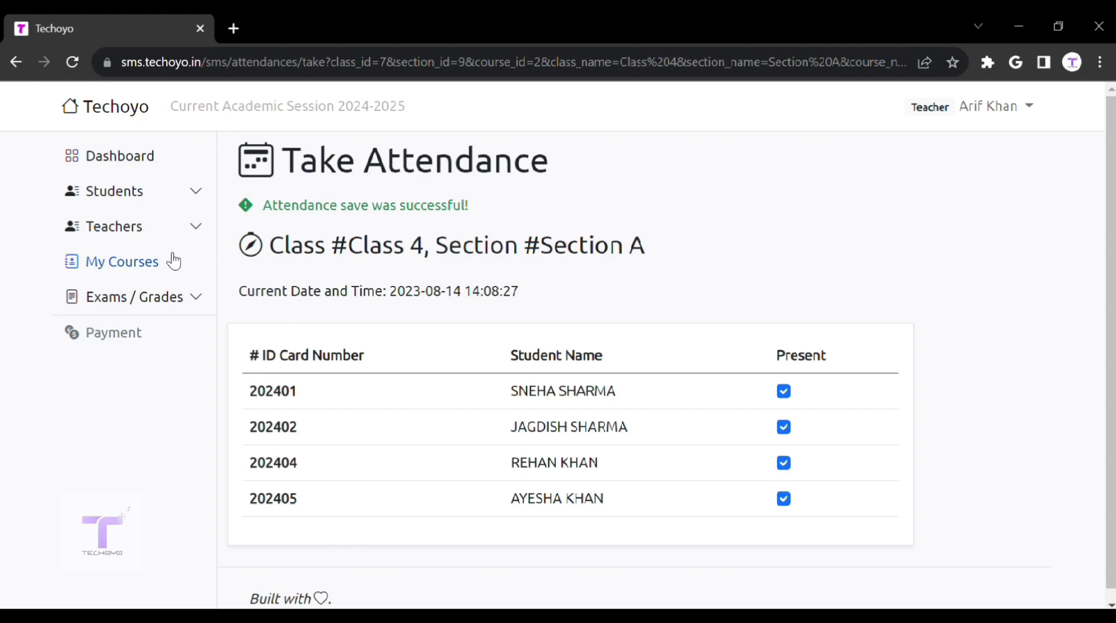
Step: Return to the My Courses list from the Teachers sidebar section
left_click(174, 230)
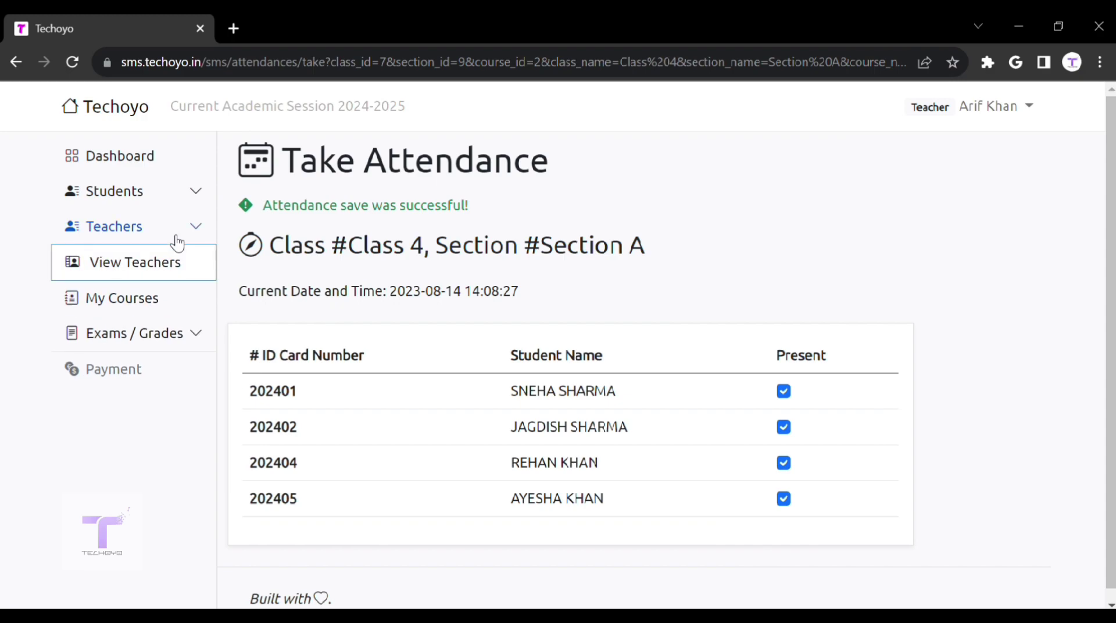
left_click(174, 230)
left_click(174, 271)
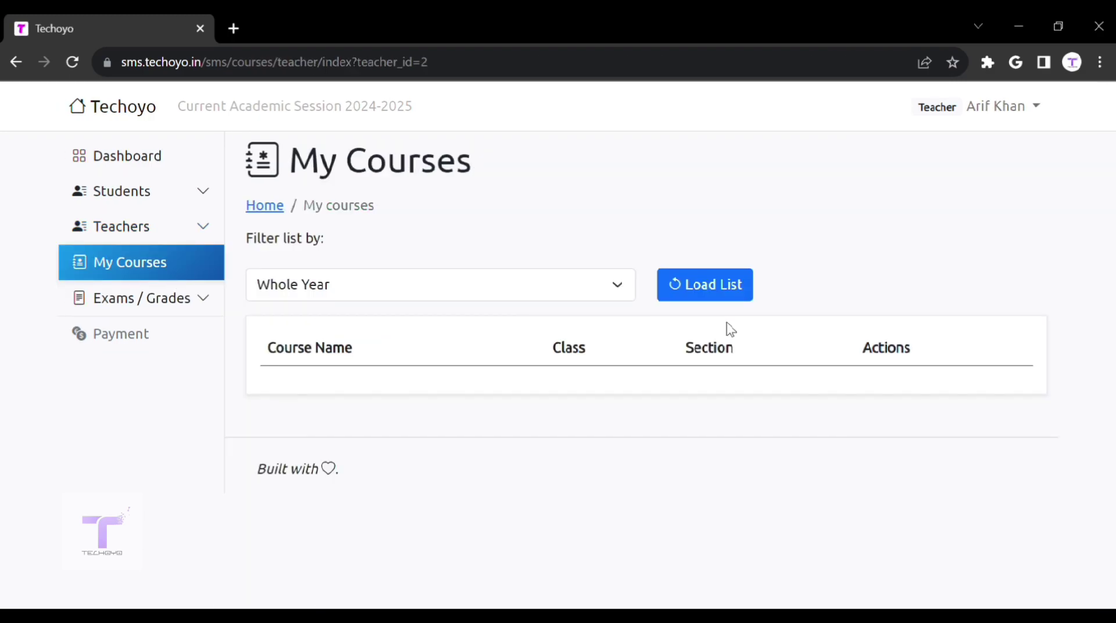
Step: Preview the Create Assignment form for HINDI, then return to My Courses
left_click(733, 296)
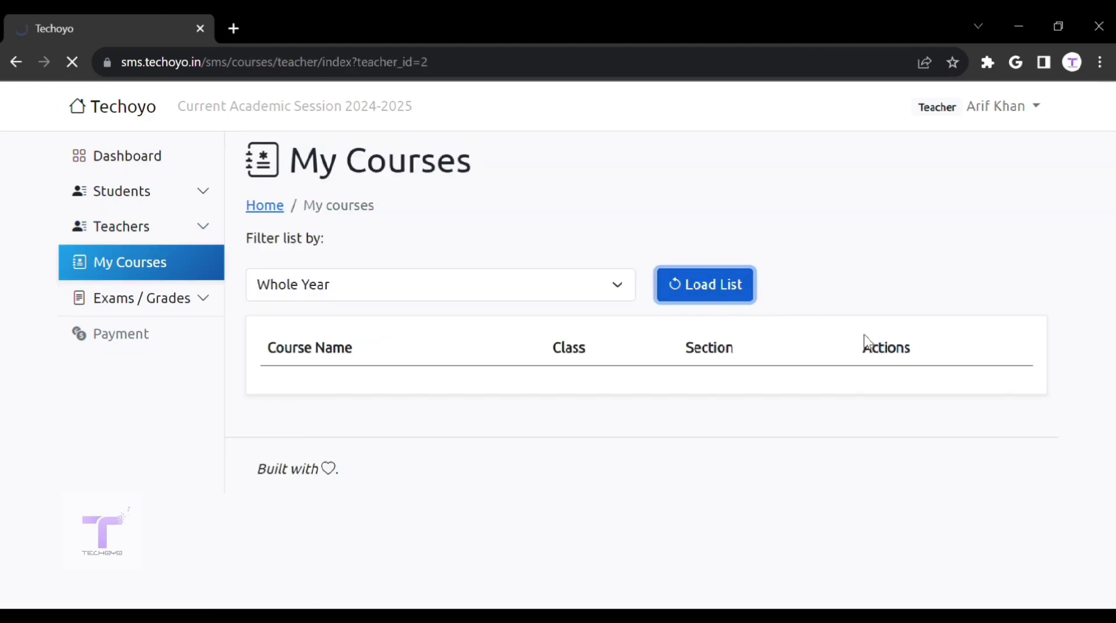
left_click(904, 395)
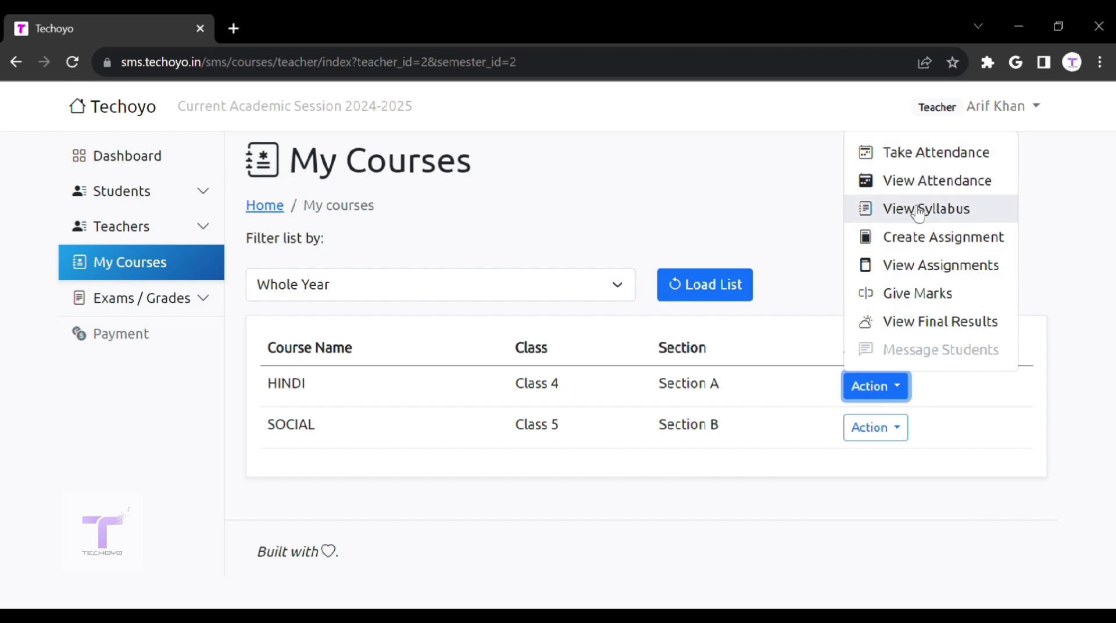
left_click(915, 247)
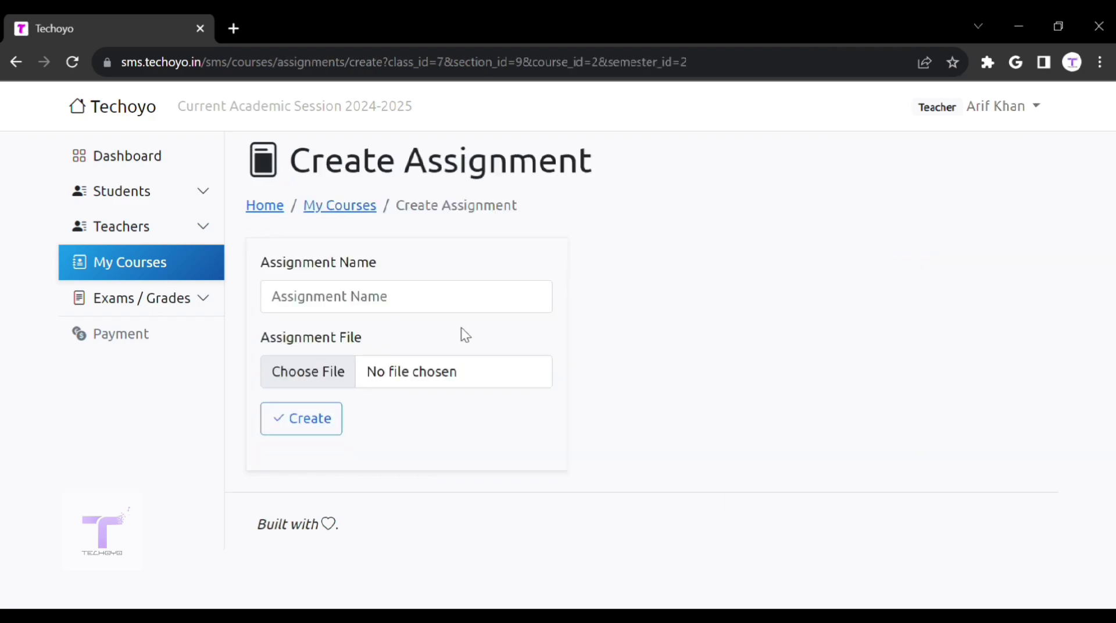
left_click(132, 278)
Step: Reload the course list and open View Exams under Exams / Grades
left_click(715, 288)
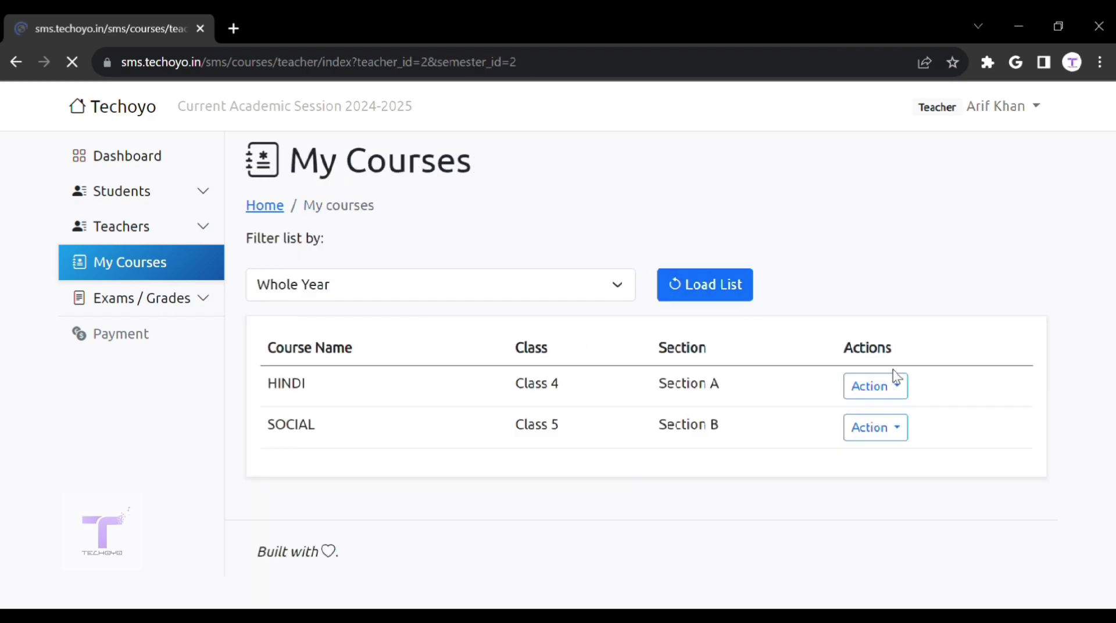
left_click(898, 389)
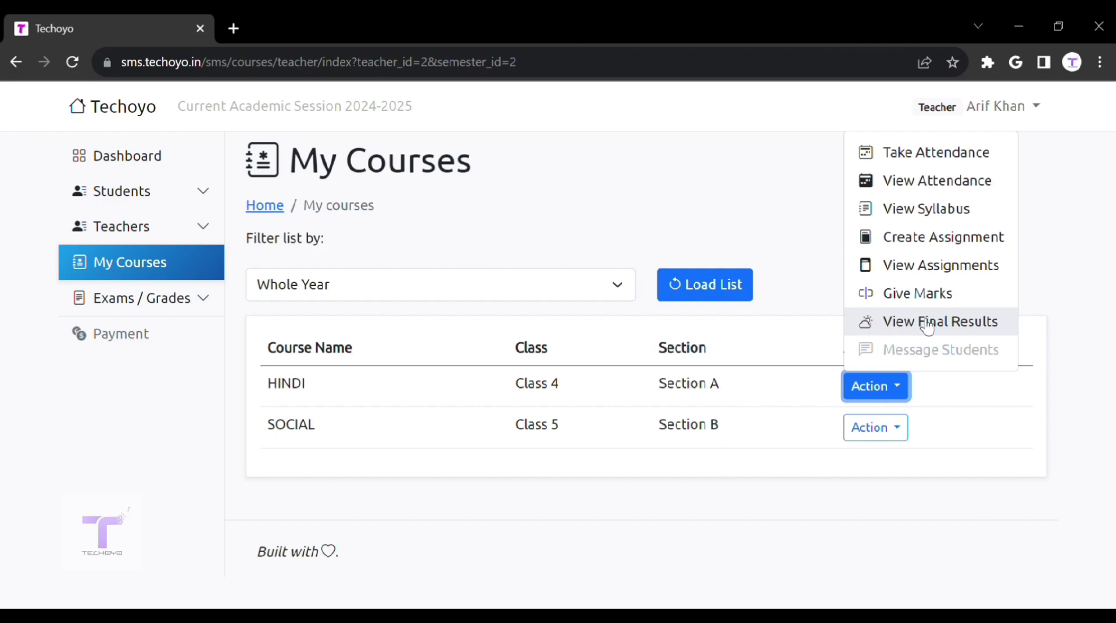
left_click(173, 310)
left_click(166, 342)
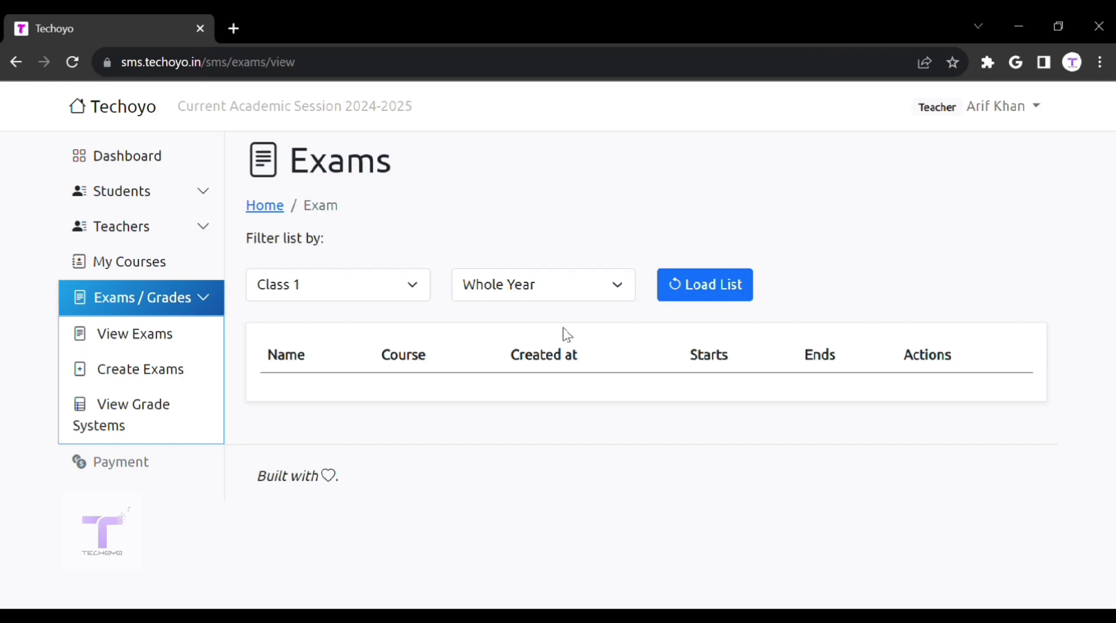
Step: Look over the Create Exams form, then view the teacher's empty grade-systems list
left_click(133, 378)
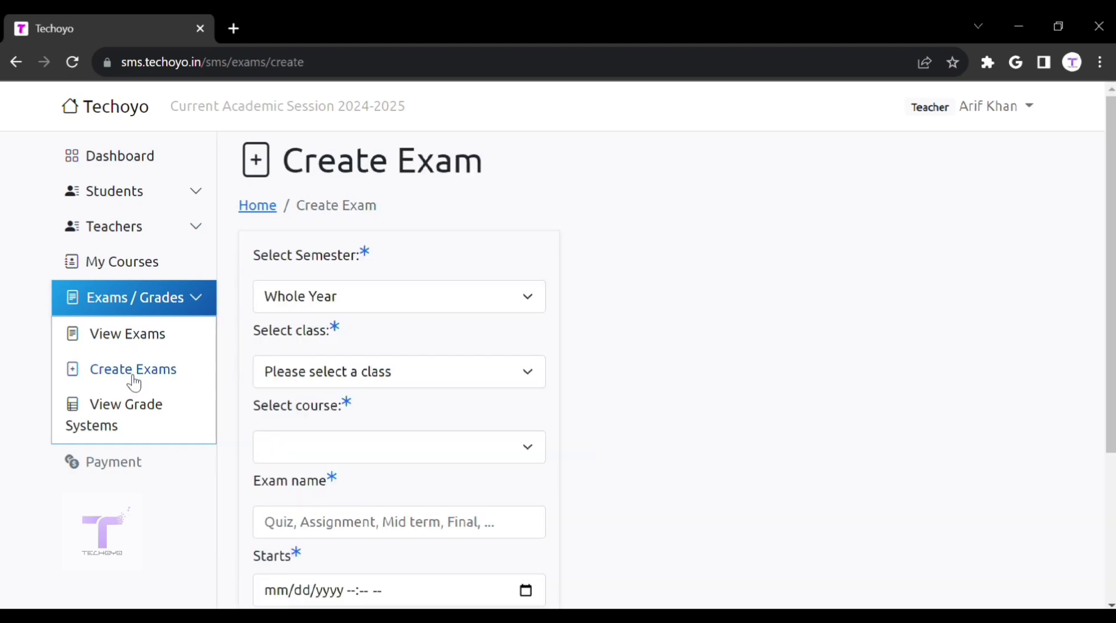
scroll(416, 396, "down", 4)
scroll(416, 396, "up", 4)
left_click(125, 412)
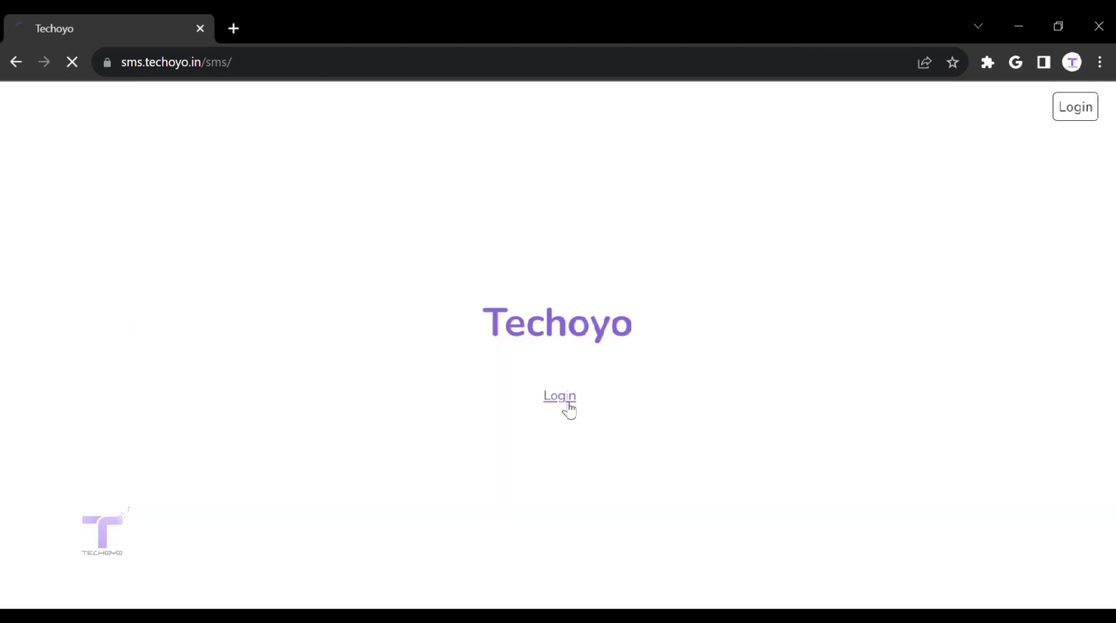
Step: Log in from the home page with the student account's e-mail and password
left_click(562, 397)
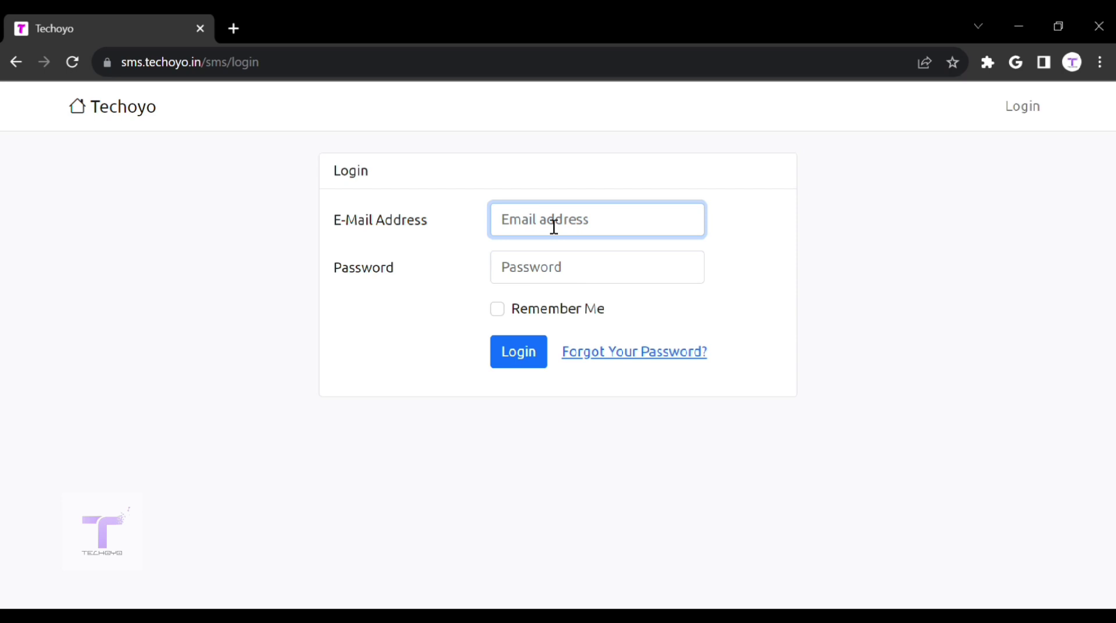
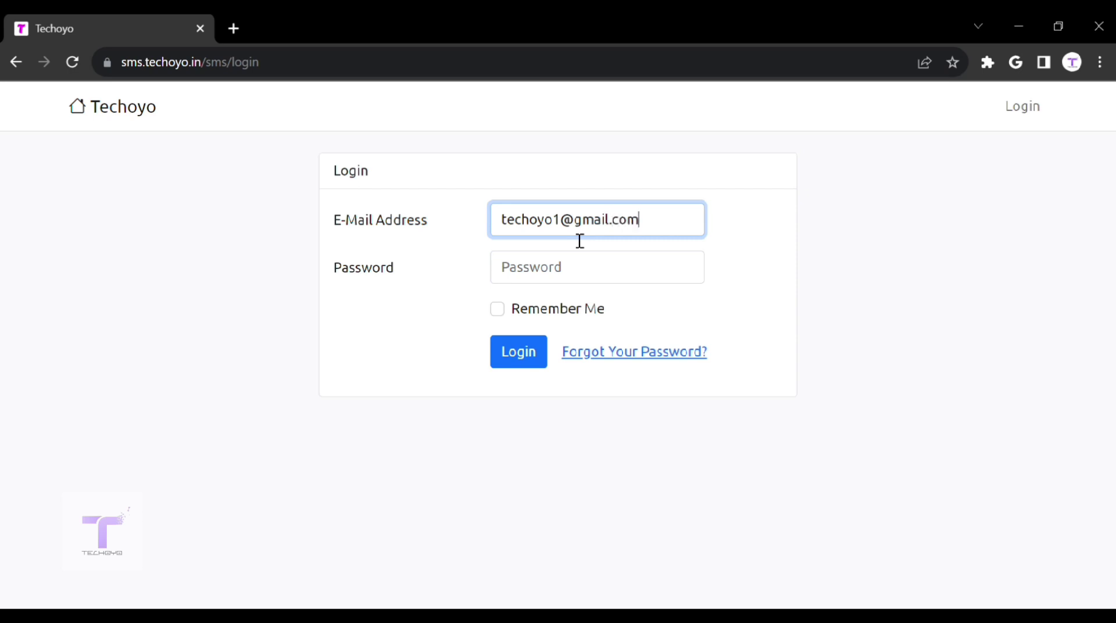
left_click(581, 273)
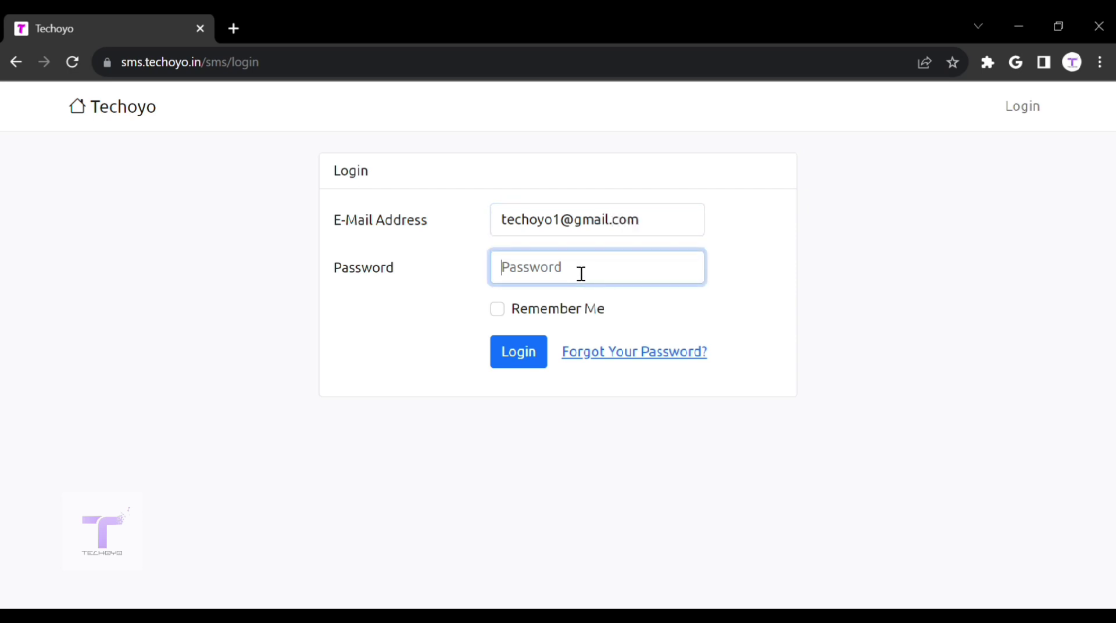
type("••••••••")
key("Return")
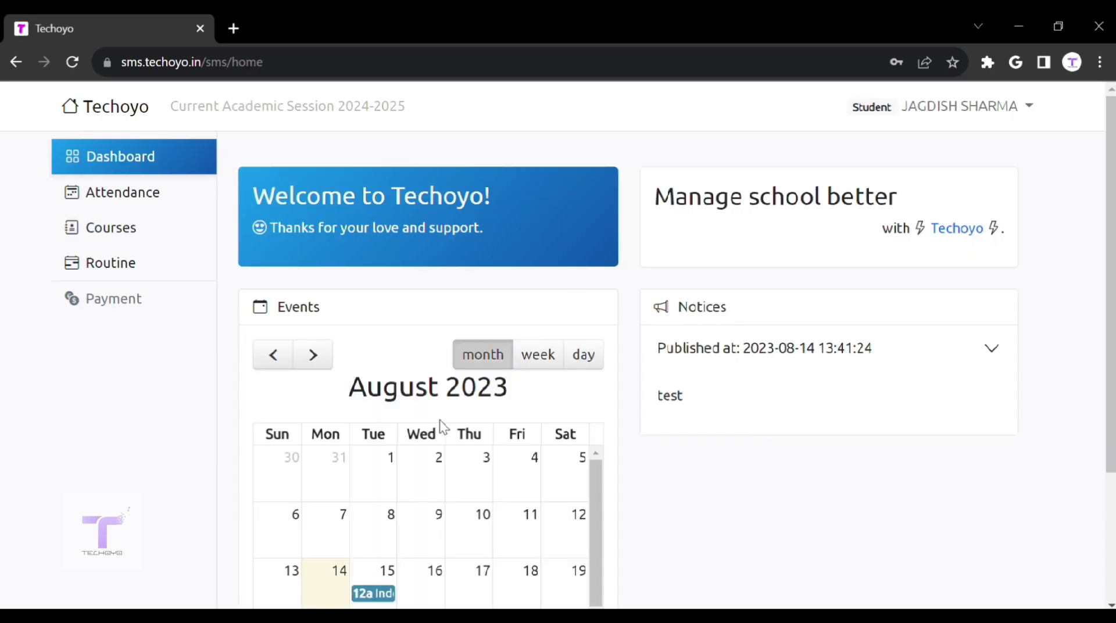
Step: Collapse the published notice and look over the dashboard's events calendar
left_click(771, 365)
scroll(375, 491, "down", 2)
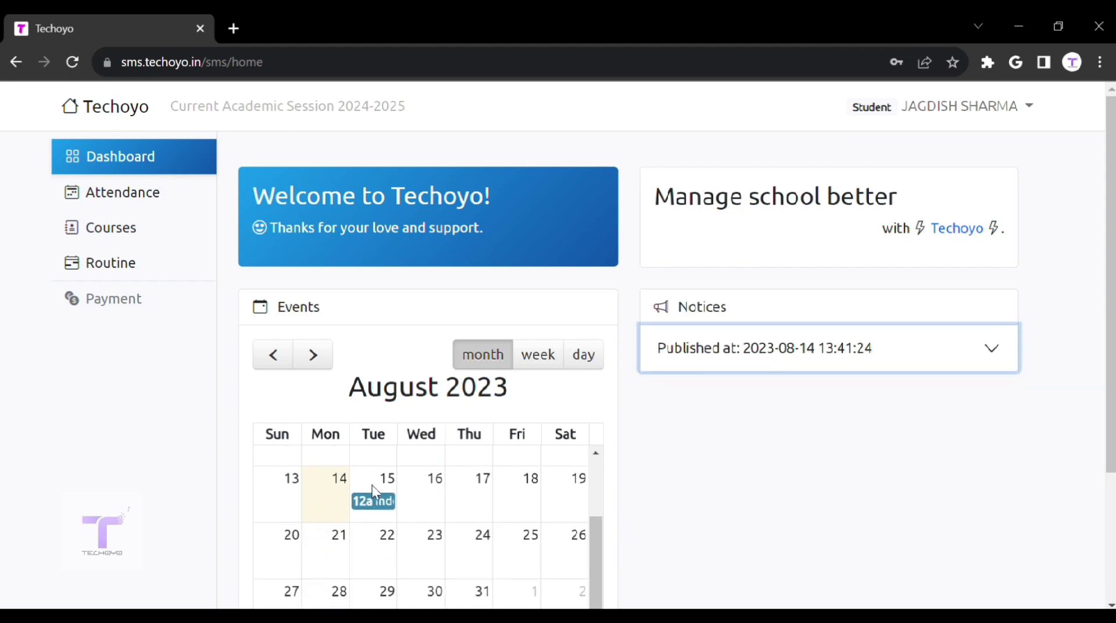
scroll(375, 491, "up", 2)
Step: View the student's August 2023 attendance, with Present marks on the 4th, 12th and 14th
left_click(99, 199)
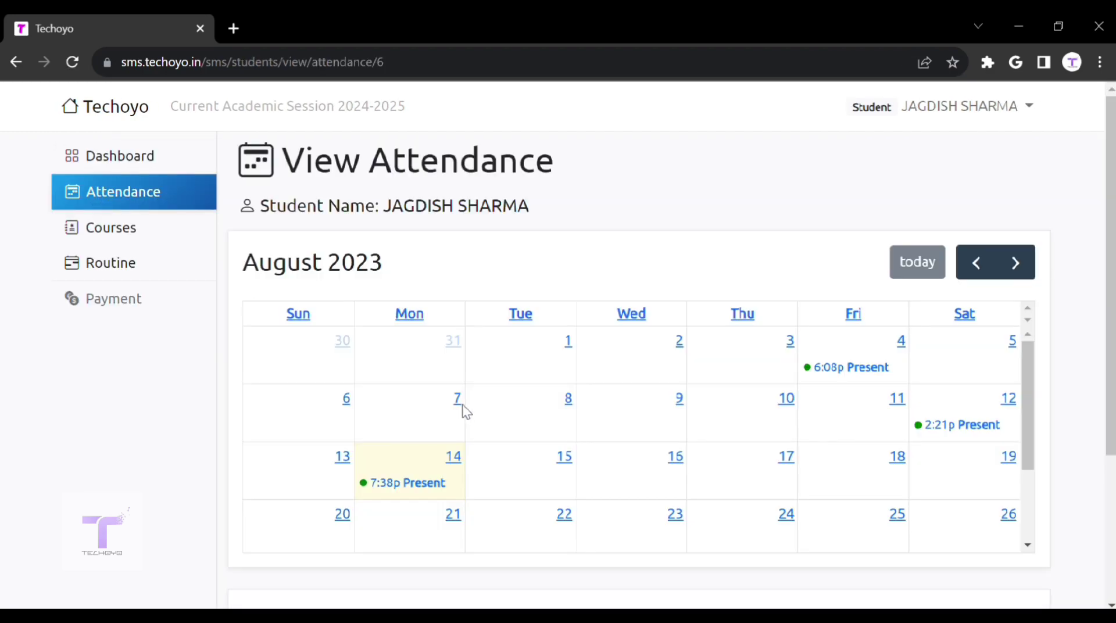
scroll(462, 407, "down", 2)
scroll(464, 411, "up", 1)
scroll(467, 412, "up", 1)
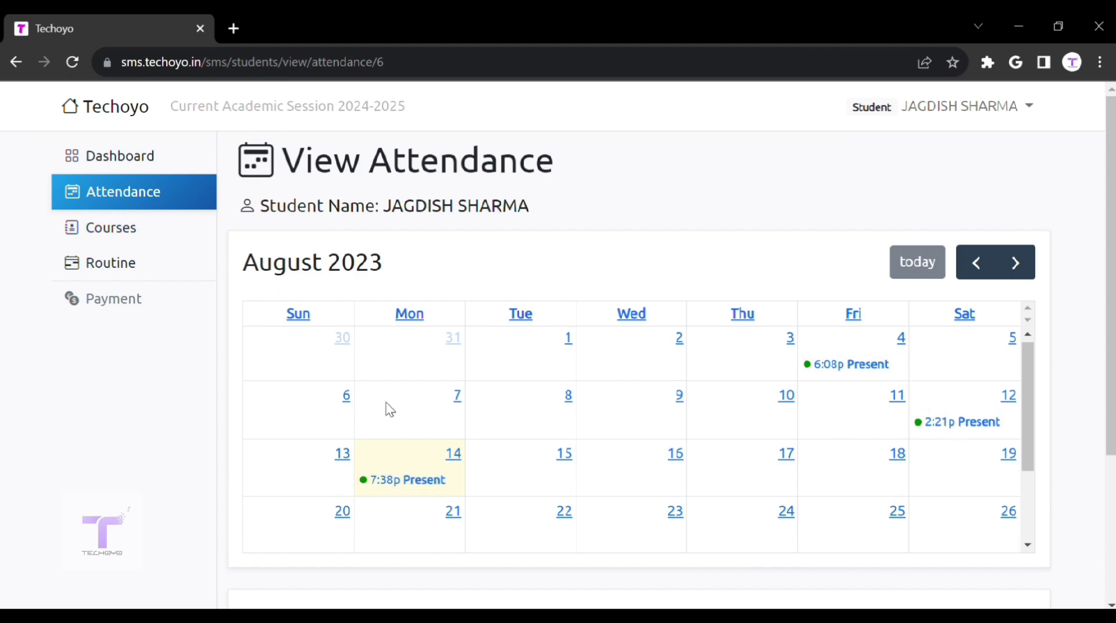
Step: Review the five courses under My Courses, then view the Section Routine page showing no routine
left_click(173, 234)
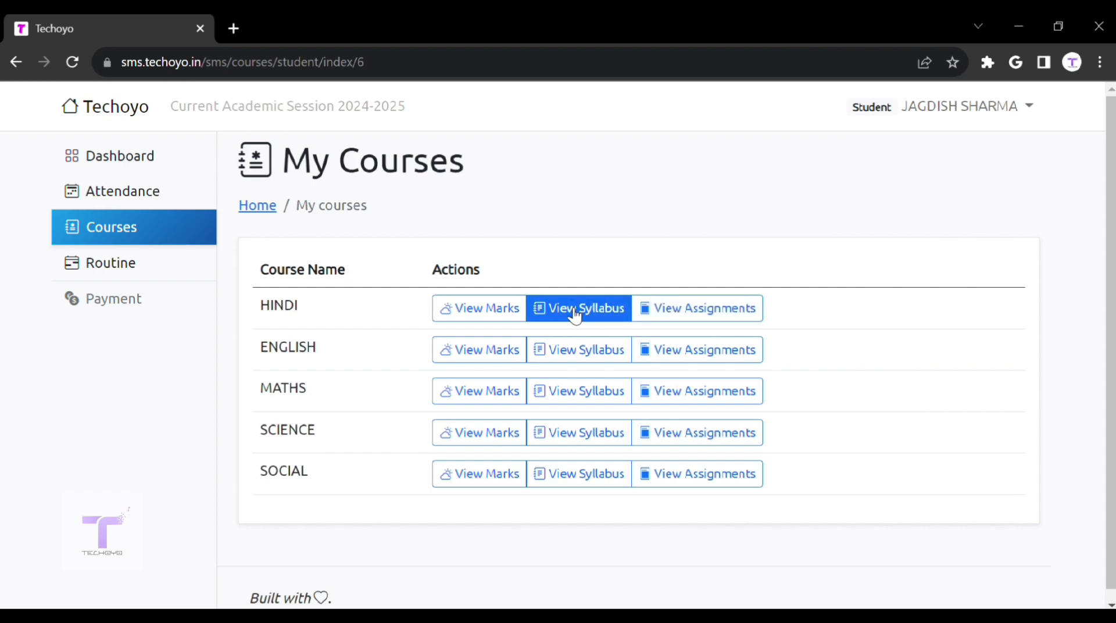
left_click(126, 261)
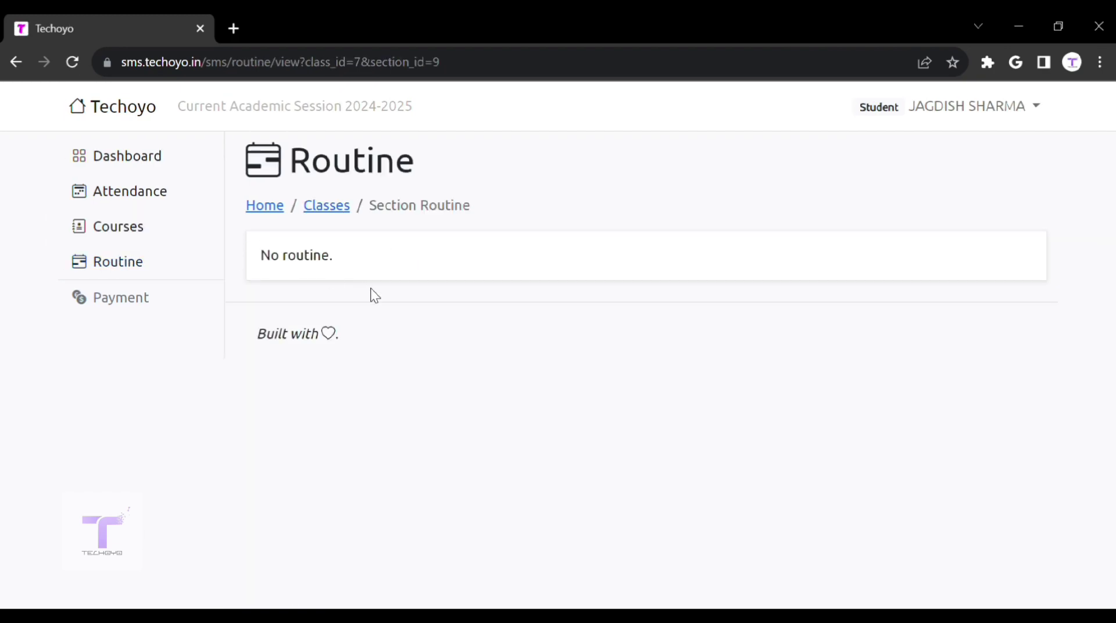